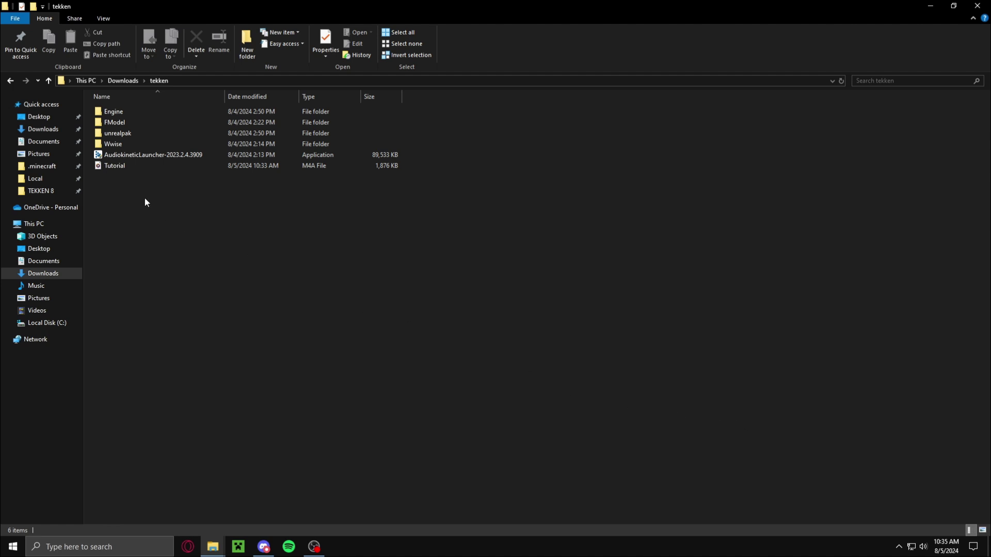
# Launch FModel from the tekken\FModel folder and open its settings
pyautogui.doubleClick(136, 122)
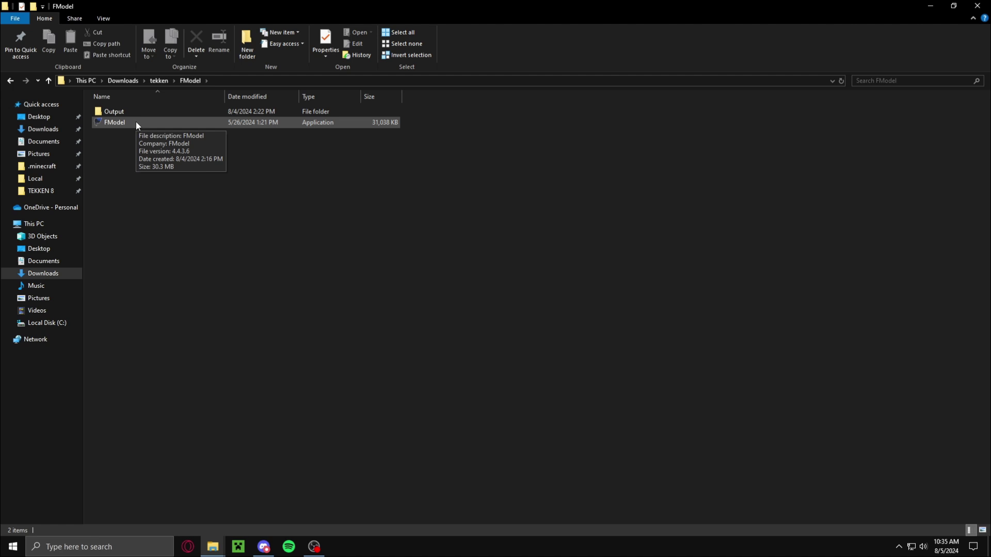
pyautogui.doubleClick(136, 123)
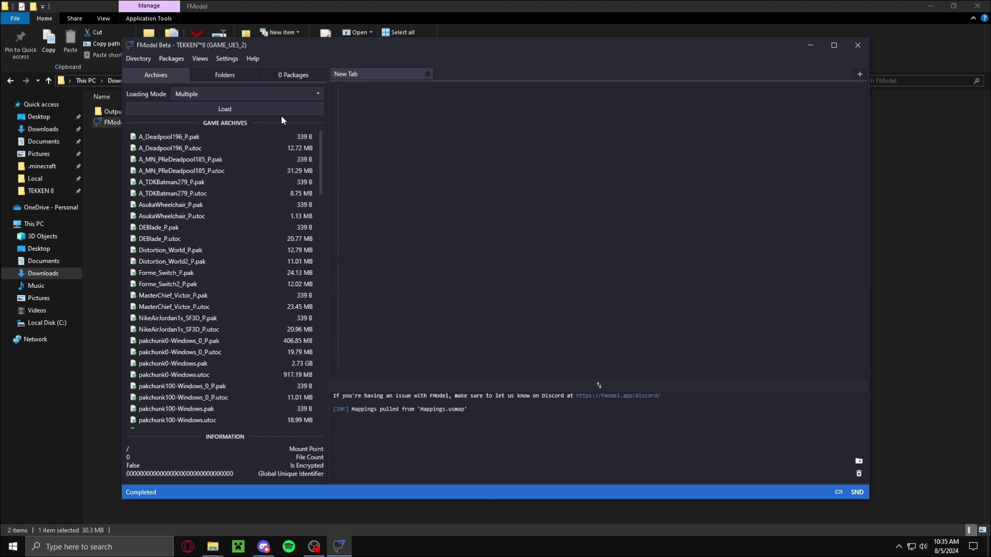
pyautogui.click(237, 59)
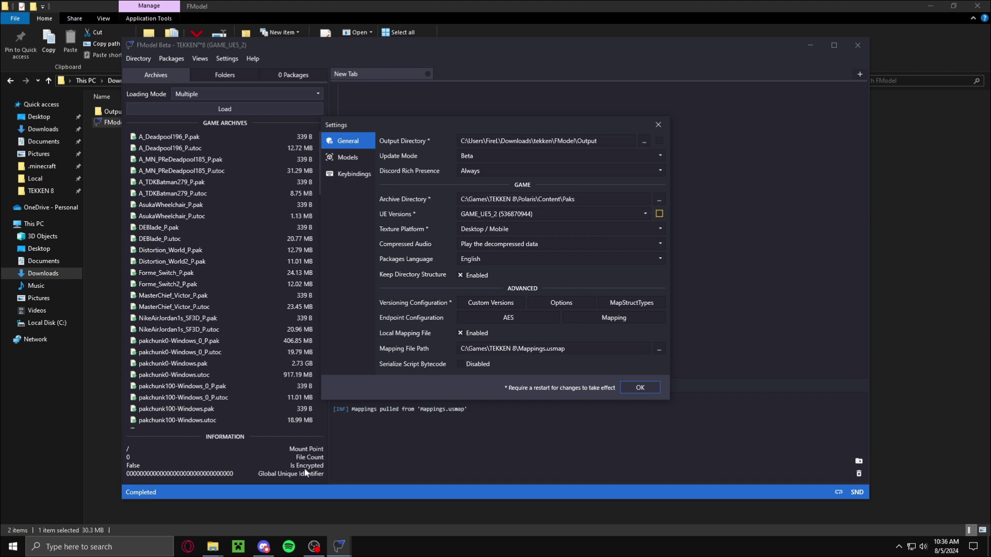
# Check the TEKKEN 8 folder for the mapping file, then re-enable FModel's local mapping file and set it to Mappings.usmap from that folder
pyautogui.click(214, 548)
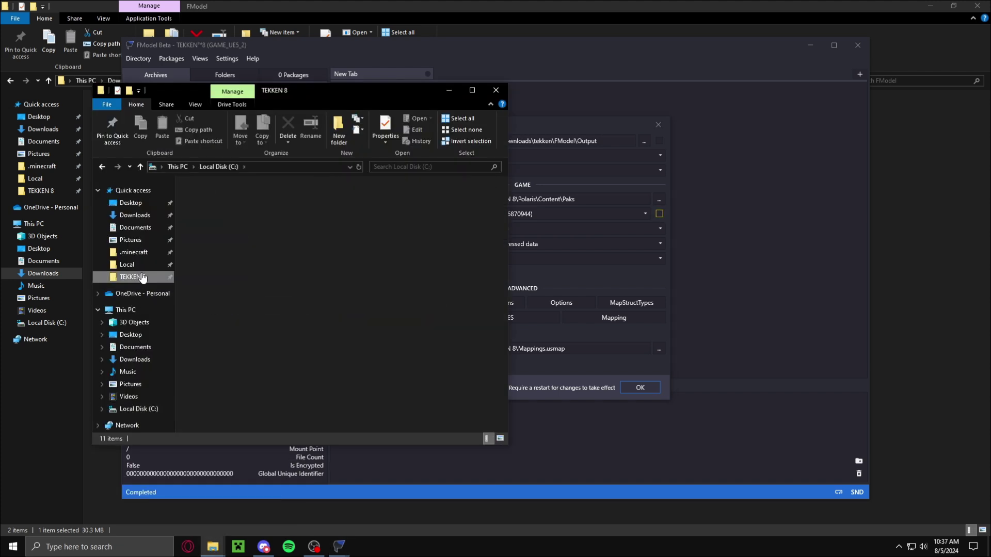
pyautogui.click(133, 277)
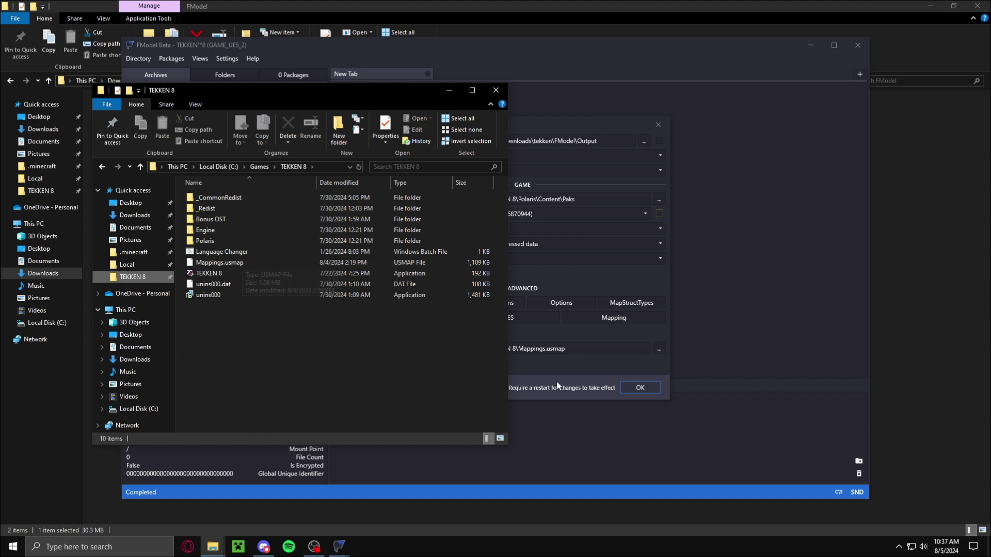
pyautogui.click(573, 333)
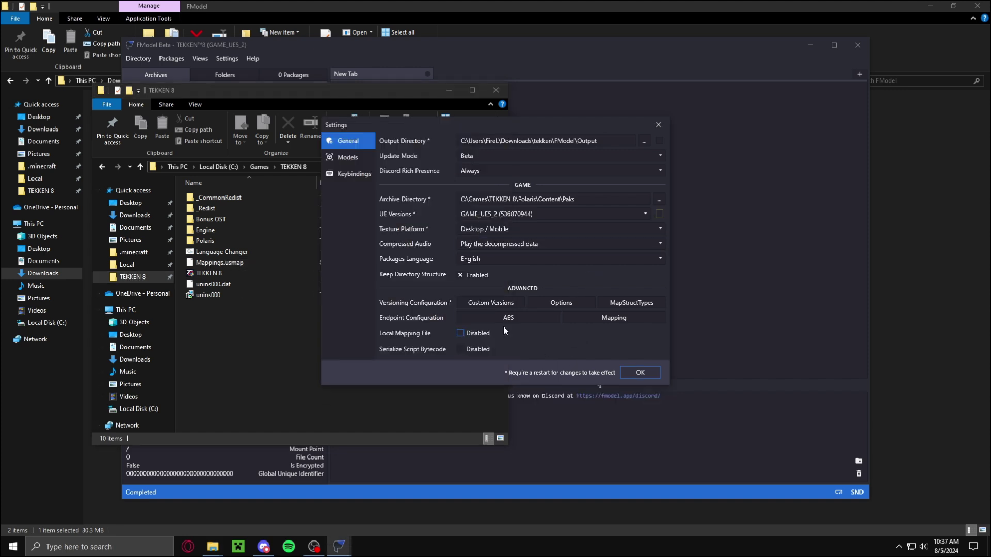
pyautogui.click(468, 334)
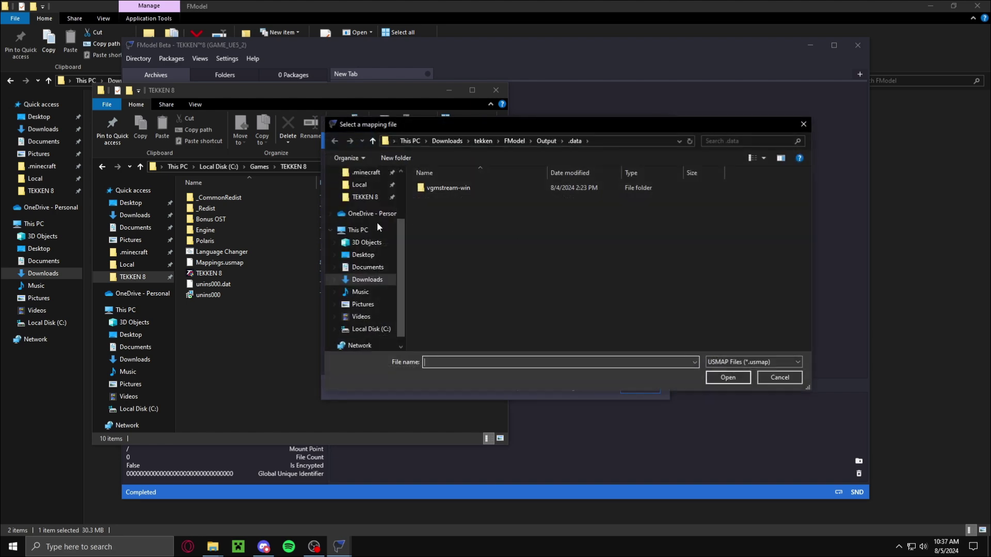
pyautogui.click(365, 197)
pyautogui.click(453, 244)
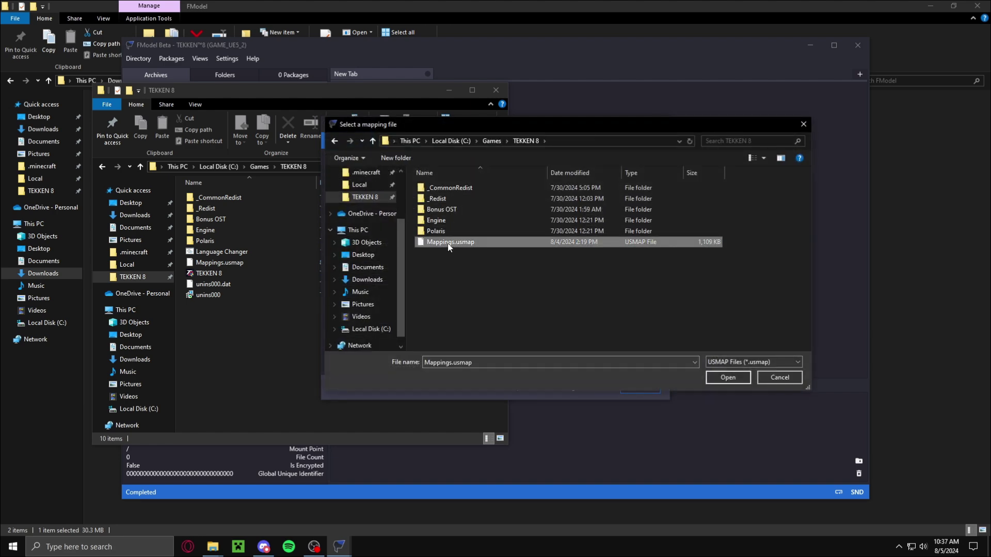
pyautogui.click(728, 377)
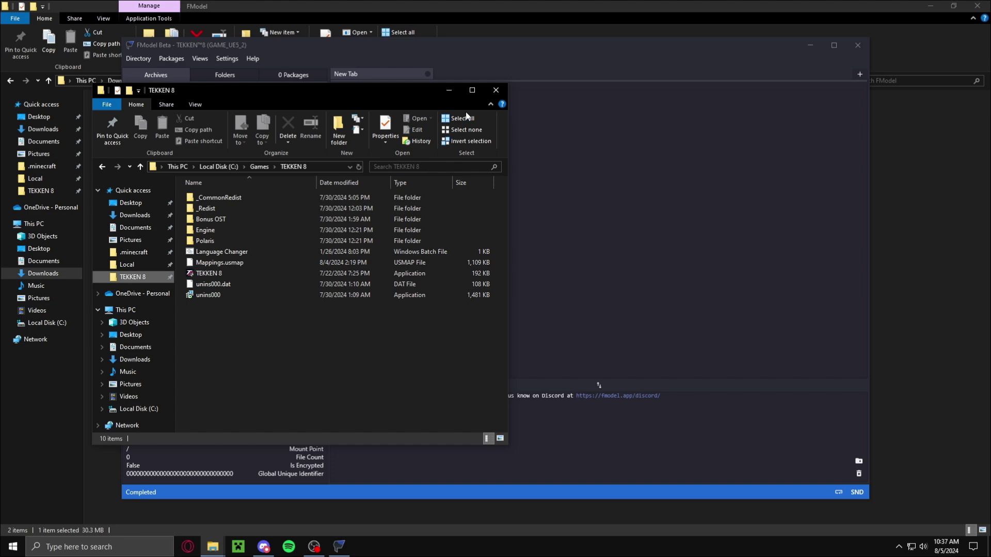
# Close FModel and open the .data folder under Downloads\tekken\FModel\Output
pyautogui.click(857, 46)
pyautogui.click(135, 215)
pyautogui.doubleClick(209, 209)
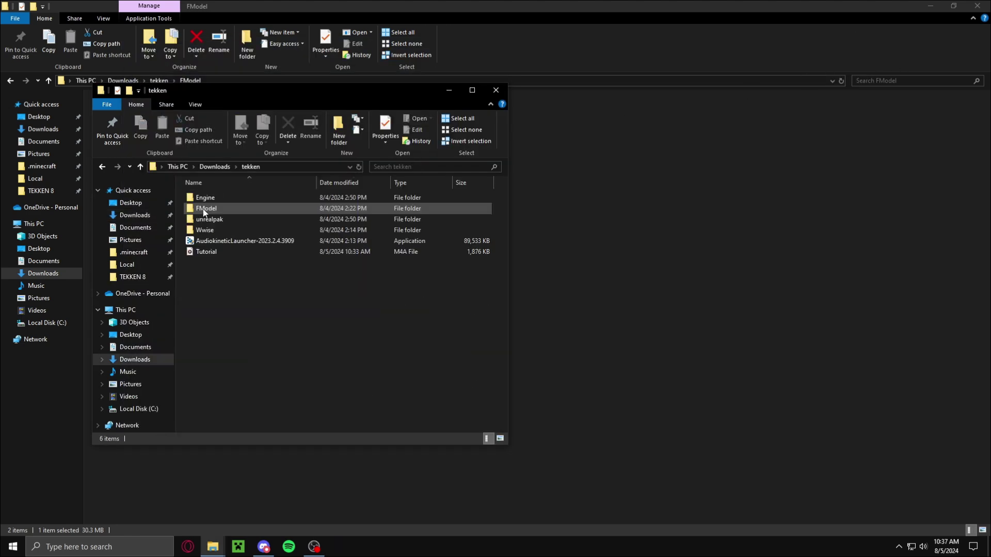
pyautogui.doubleClick(214, 209)
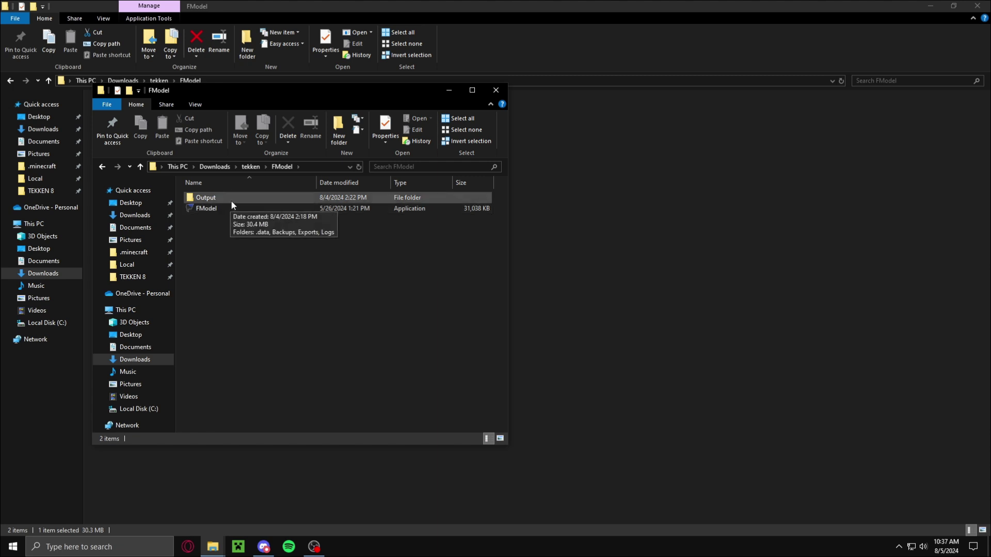
pyautogui.doubleClick(231, 201)
pyautogui.doubleClick(231, 202)
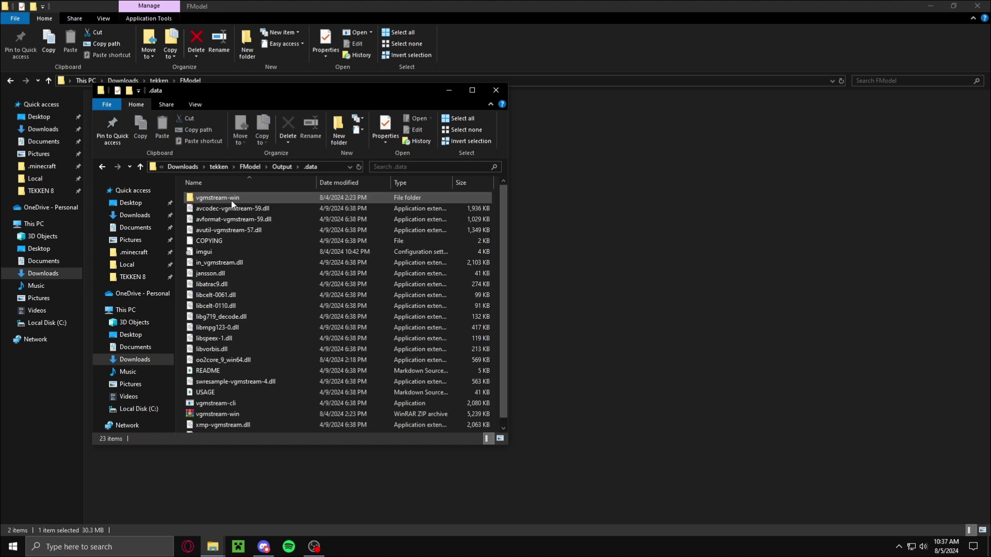
# Examine the vgmstream files in the .data folder and its vgmstream-win subfolder, and return to the FModel folder
pyautogui.scroll(-1, 235, 258)
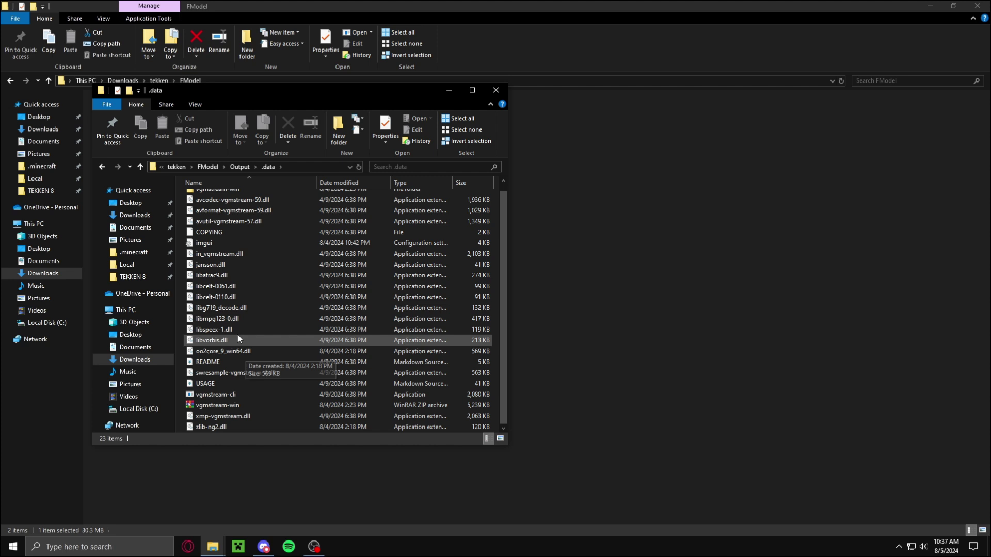
pyautogui.scroll(1, 243, 339)
pyautogui.doubleClick(225, 196)
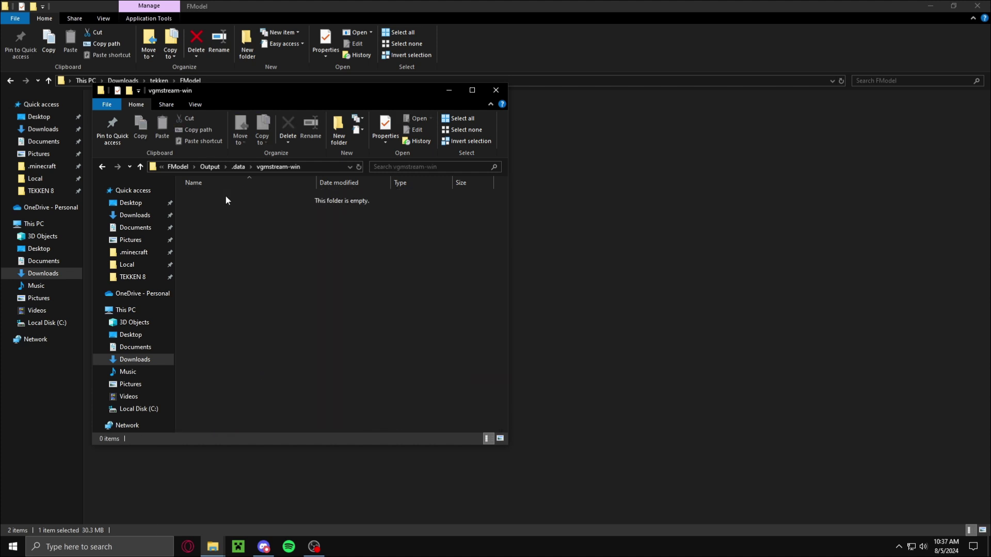
pyautogui.click(102, 168)
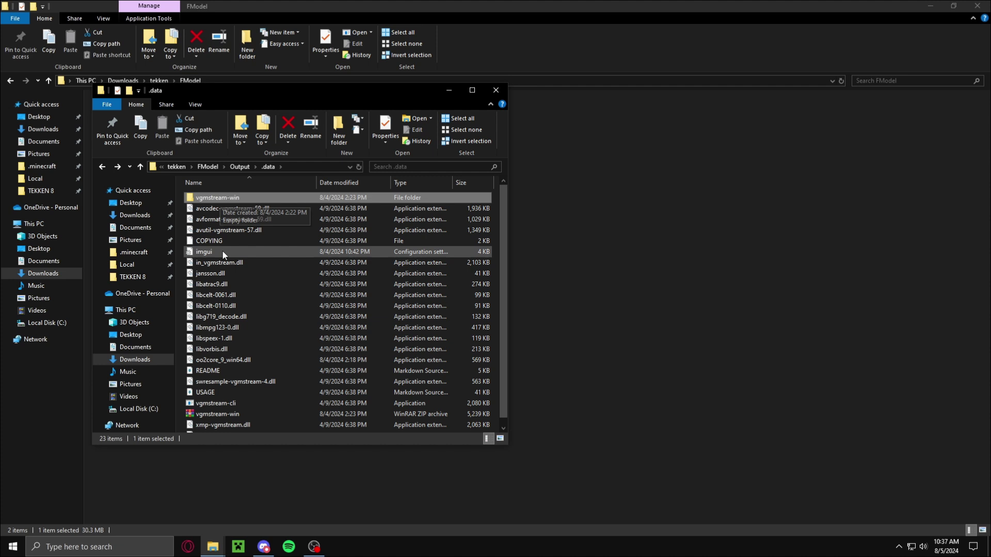
pyautogui.scroll(-1, 240, 289)
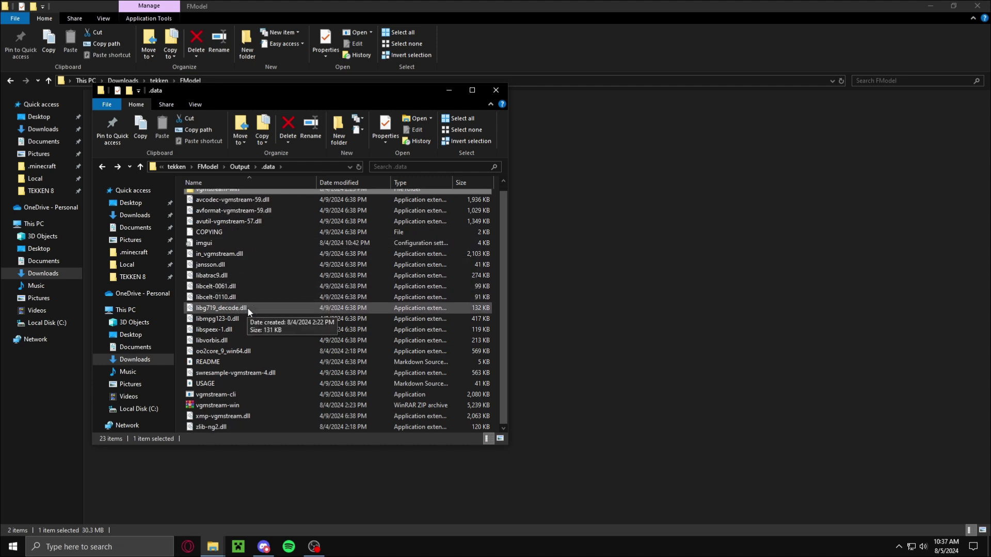
pyautogui.scroll(1, 286, 259)
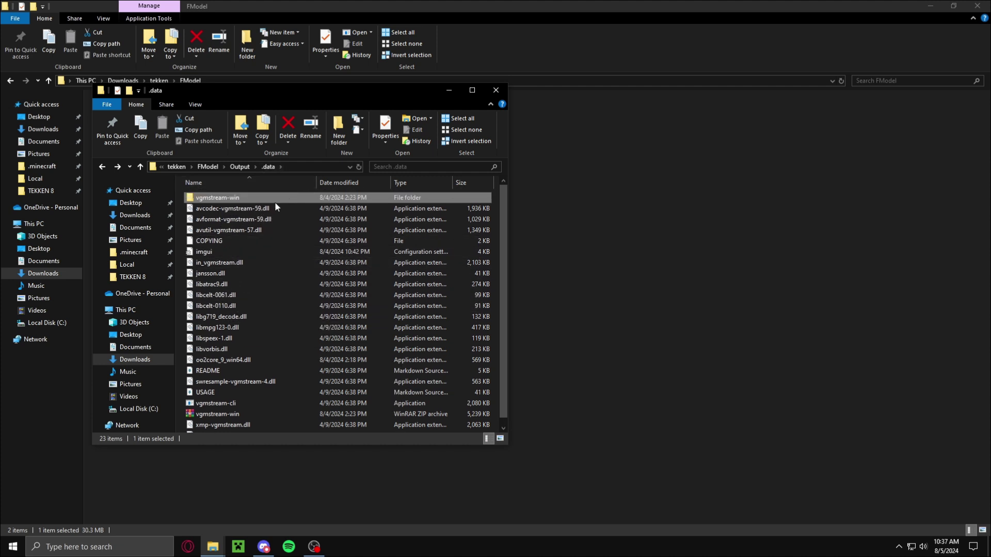
pyautogui.click(108, 167)
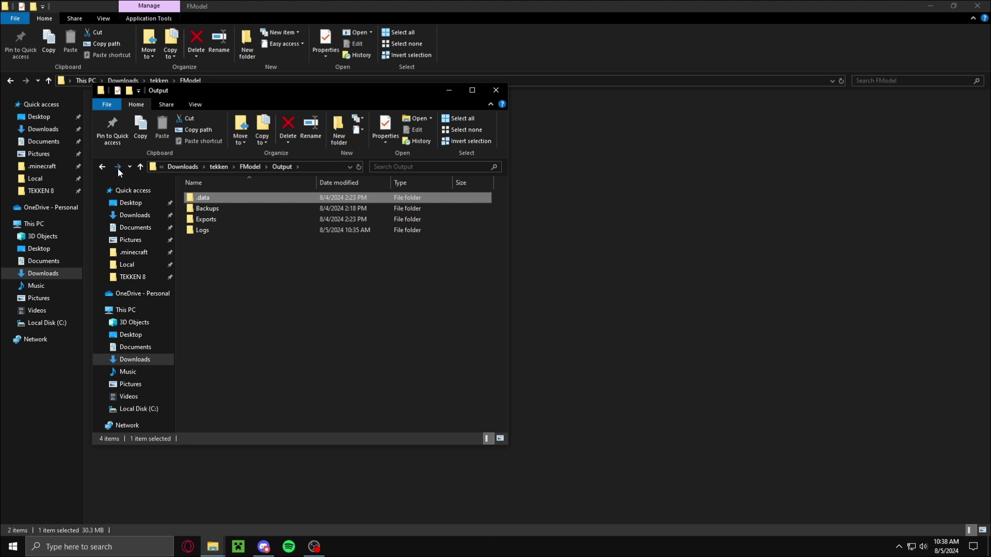
pyautogui.click(118, 169)
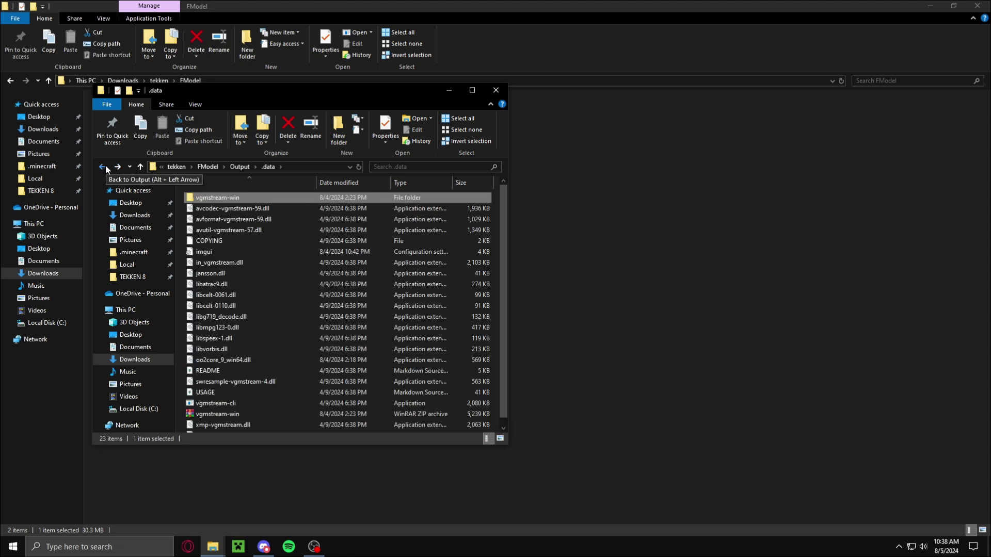
pyautogui.click(103, 167)
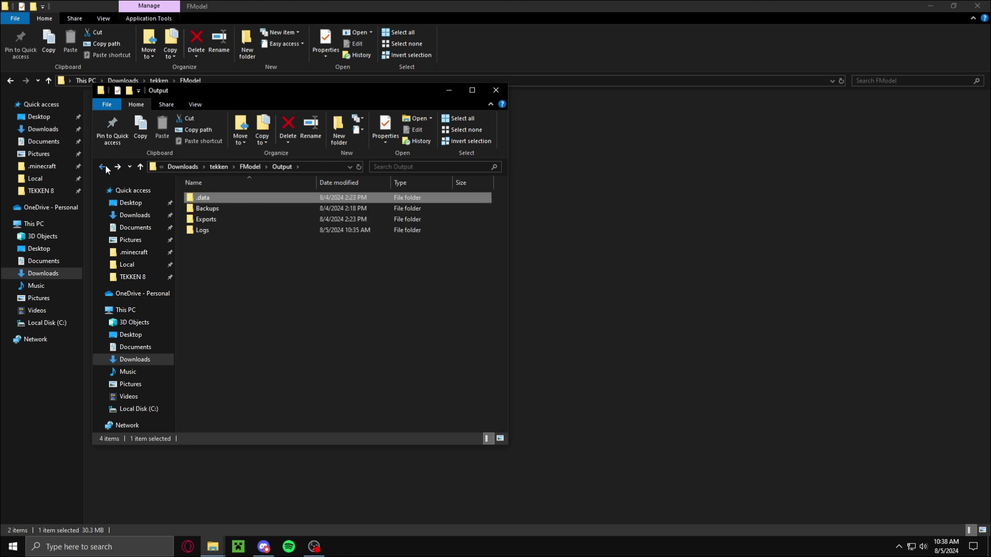
pyautogui.click(103, 168)
# Switch to the Jukebox WEM List spreadsheet in the browser and look through the tracks' intro and loop IDs
pyautogui.hotkey('alt', 'Tab')
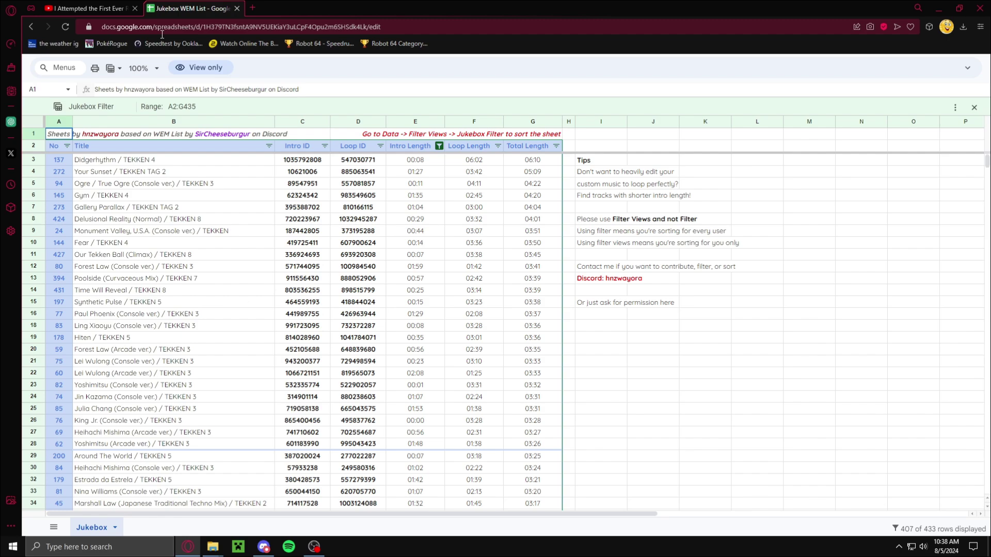
pyautogui.scroll(-5, 299, 196)
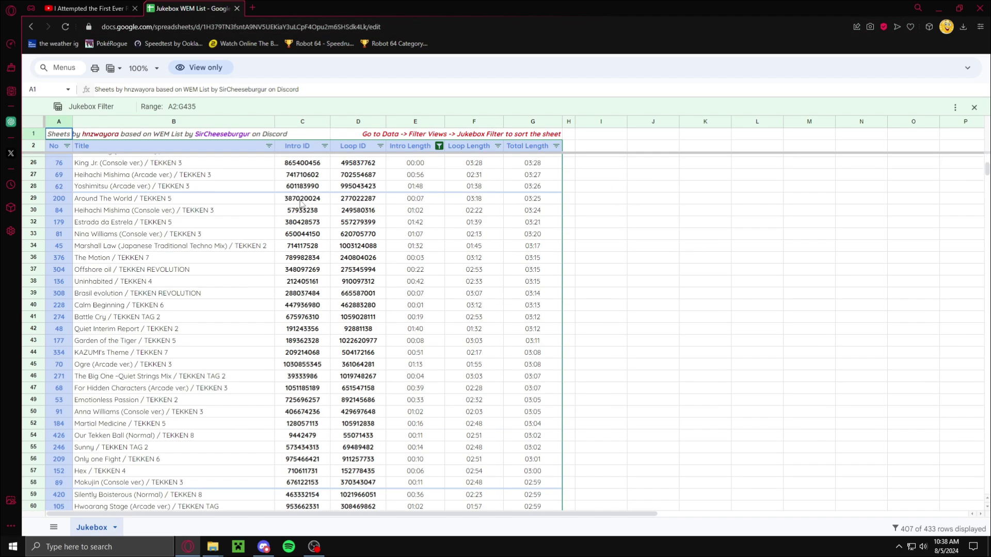
pyautogui.scroll(-20, 302, 204)
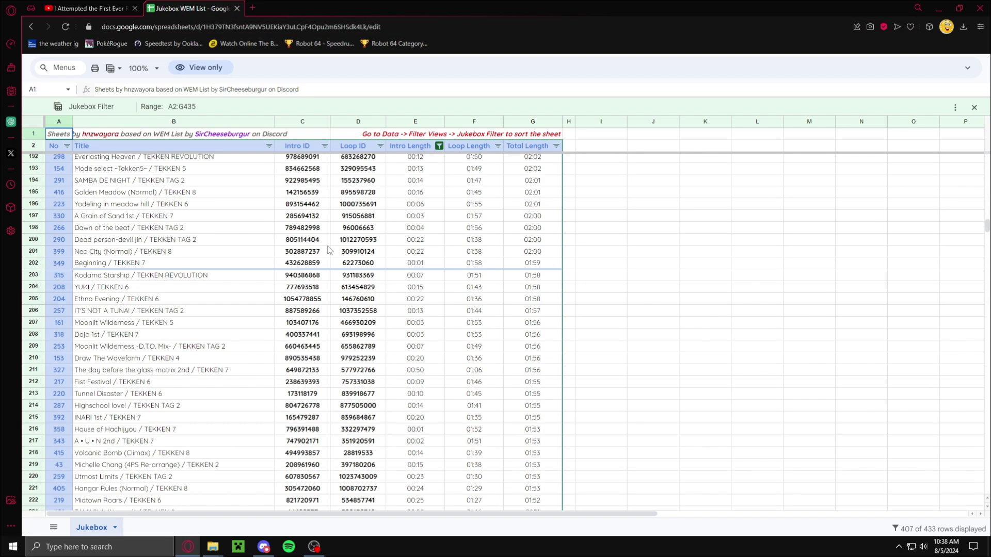
pyautogui.scroll(6, 330, 291)
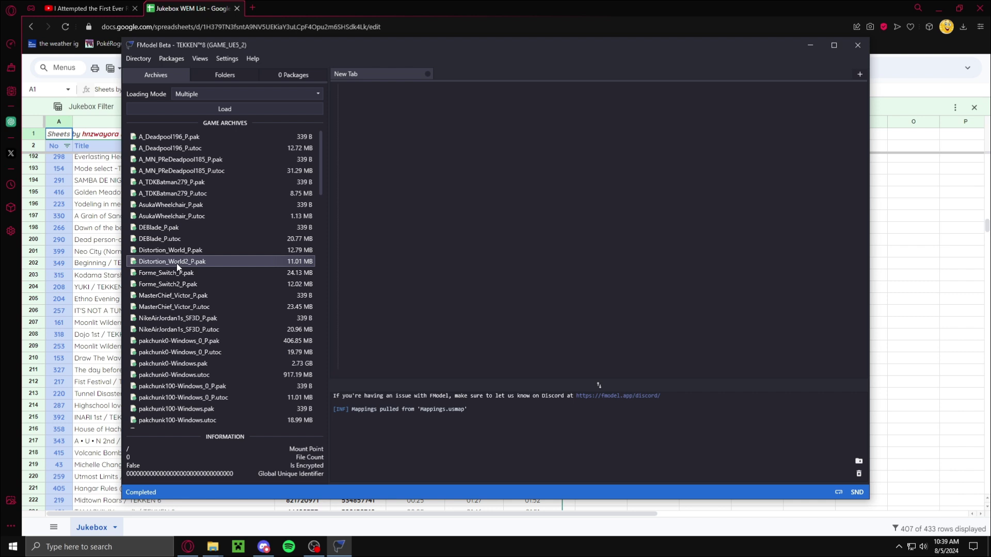
# Load the pakchunk0-Windows.pak archive in FModel and browse the WEM files in Polaris/Content/WwiseAudio/Media
pyautogui.scroll(-1, 179, 336)
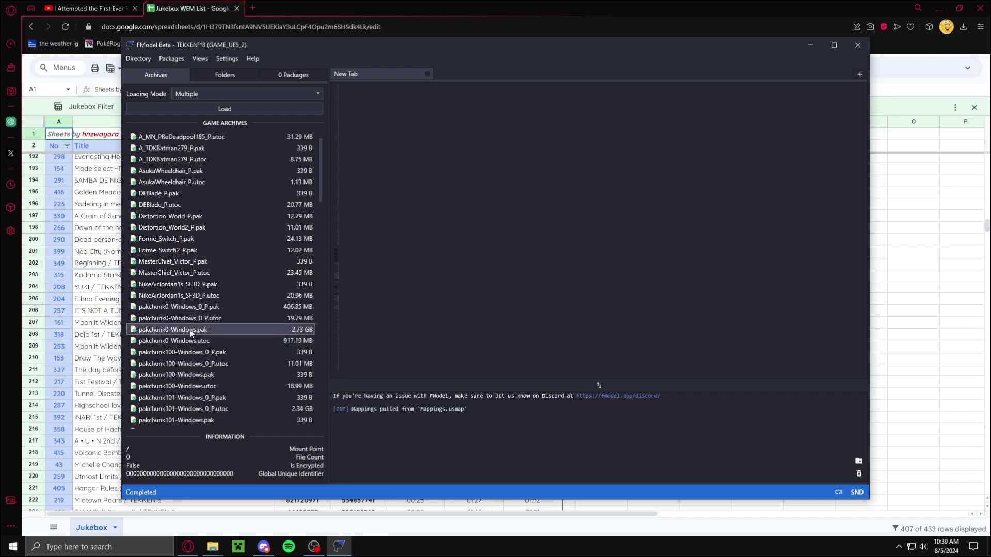
pyautogui.doubleClick(193, 330)
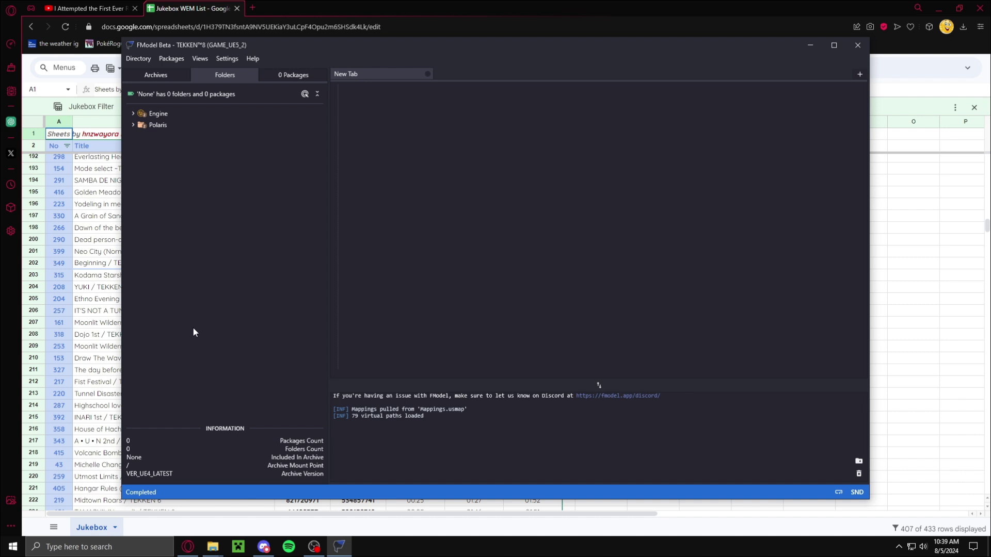
pyautogui.doubleClick(153, 125)
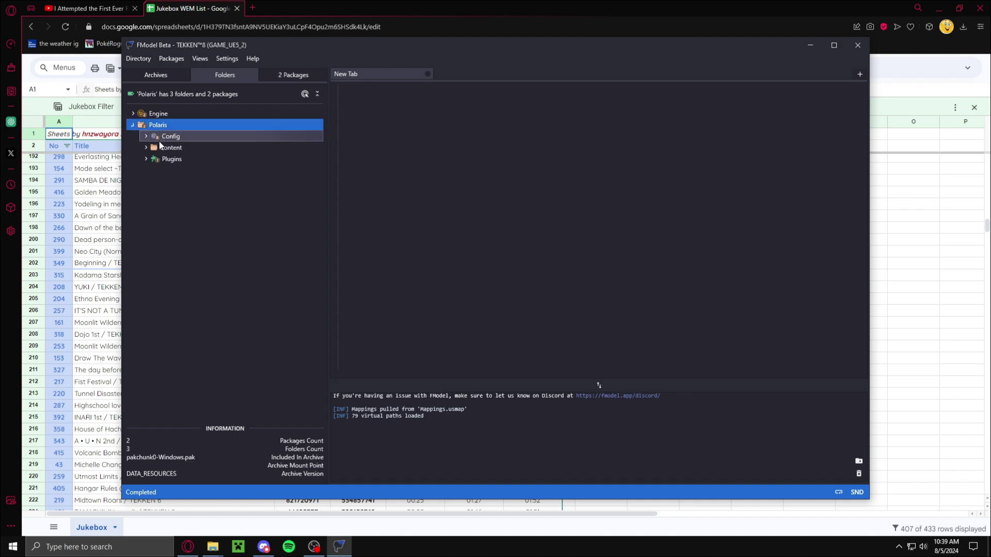
pyautogui.doubleClick(162, 147)
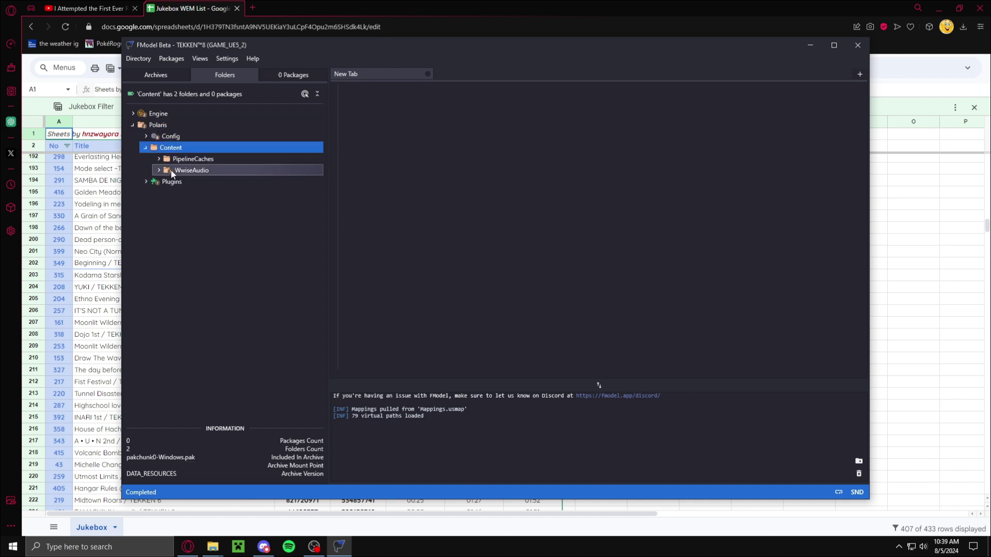
pyautogui.doubleClick(172, 170)
pyautogui.doubleClick(192, 193)
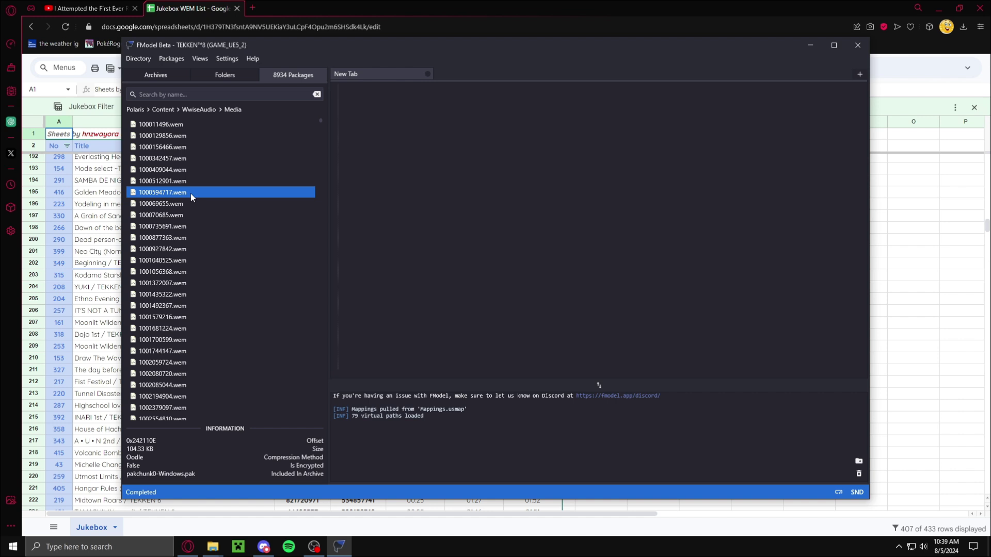
pyautogui.scroll(5, 176, 225)
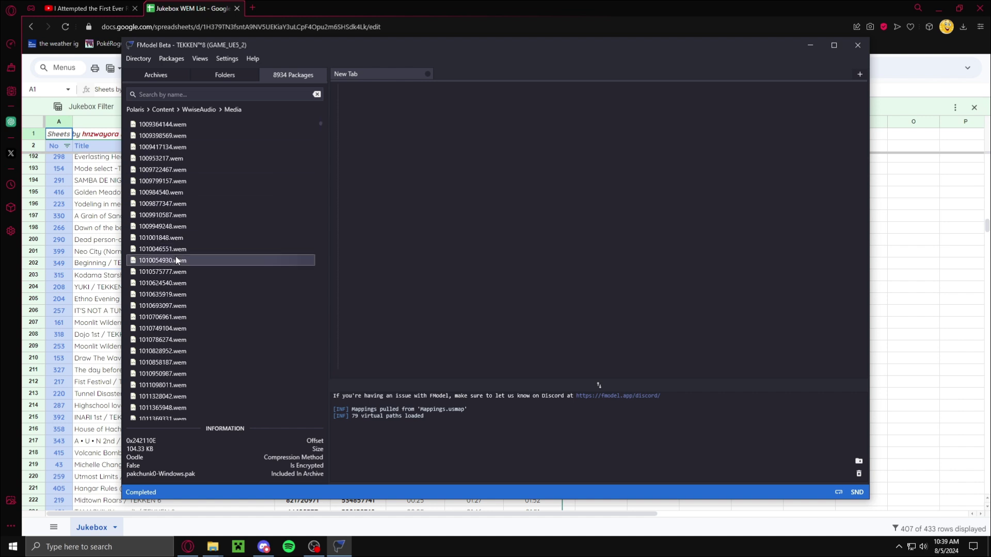
# Switch back to the Jukebox WEM List spreadsheet and search it for the copied track ID
pyautogui.click(120, 279)
pyautogui.scroll(-7, 226, 288)
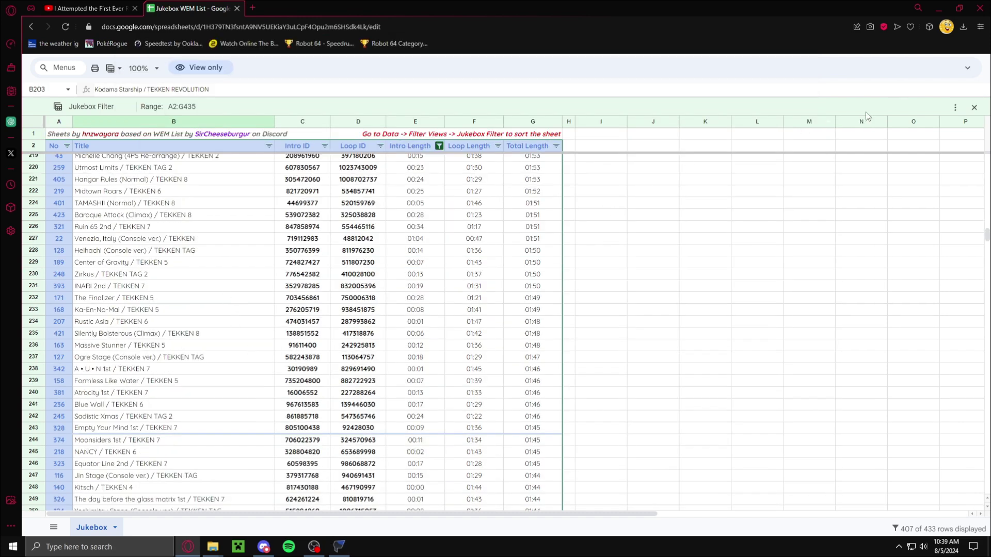
pyautogui.hotkey('ctrl', 'f')
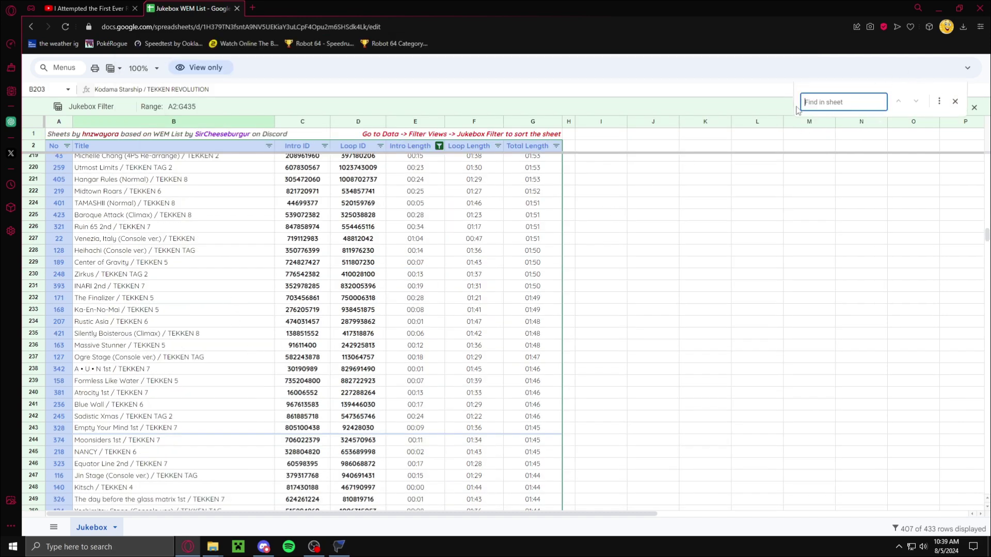
pyautogui.hotkey('ctrl', 'v')
# Close FModel and switch to the File Explorer window showing the tekken\FModel folder
pyautogui.click(338, 546)
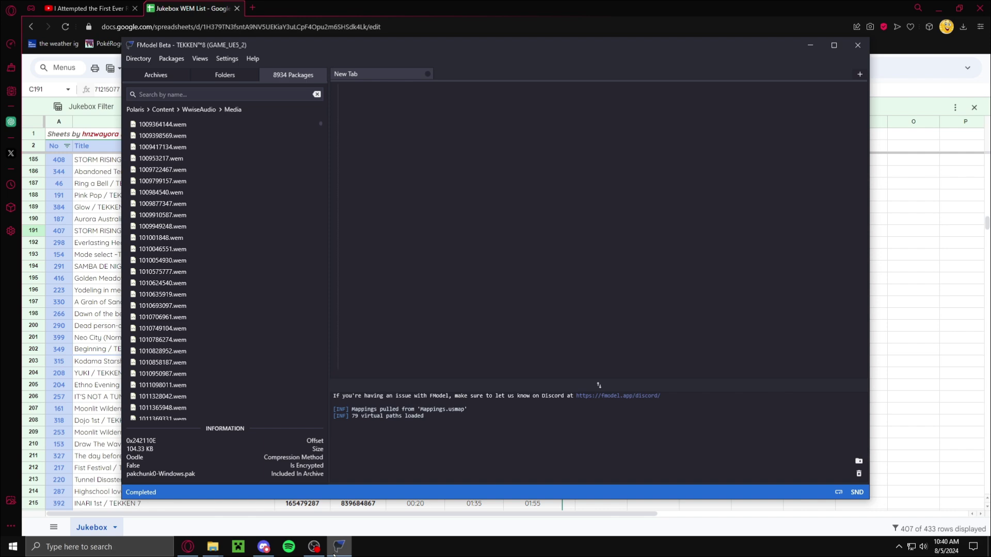
pyautogui.click(857, 45)
pyautogui.hotkey('alt', 'Tab')
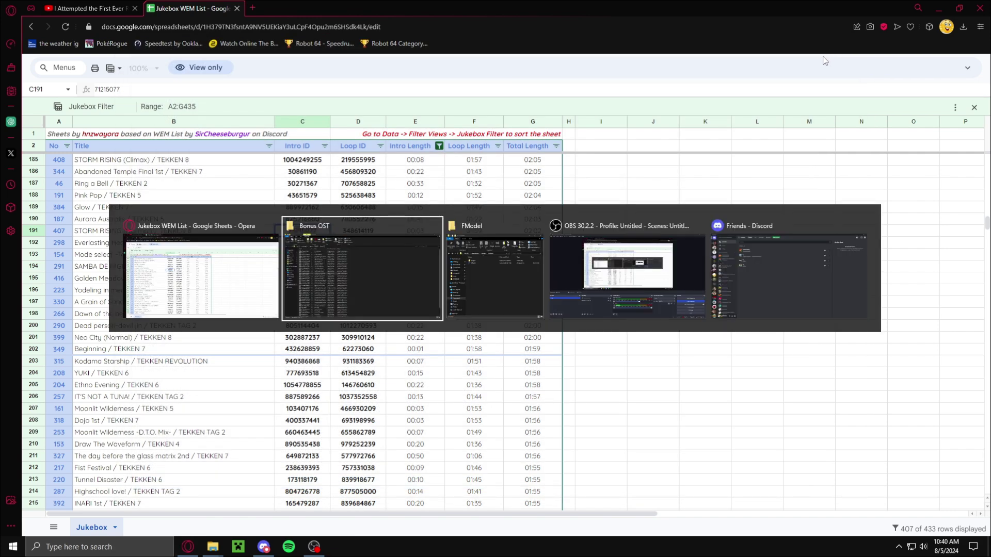
pyautogui.hotkey('alt', 'Tab')
pyautogui.hotkey('alt', 'Tab')
pyautogui.hotkey('alt', 'Tab')
pyautogui.hotkey('alt', 'Tab')
pyautogui.hotkey('alt', 'Tab')
pyautogui.hotkey('alt', 'Tab')
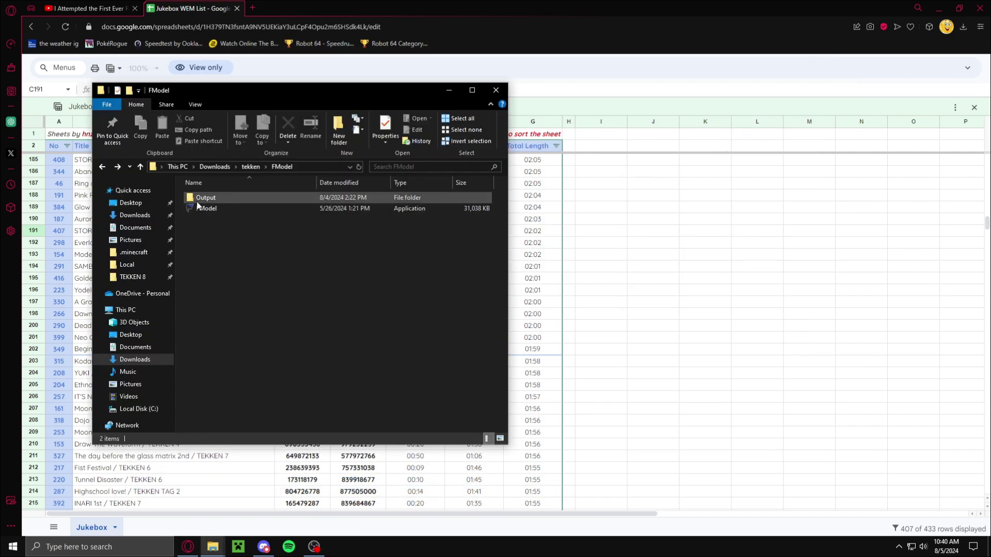
# Relaunch FModel, copy STORM RISING (Normal)'s intro ID 71215077 from the spreadsheet, and search for it in the WwiseAudio/Media packages
pyautogui.doubleClick(197, 207)
pyautogui.hotkey('alt', 'Tab')
pyautogui.doubleClick(309, 231)
pyautogui.moveTo(321, 231); pyautogui.dragTo(291, 229)
pyautogui.hotkey('ctrl', 'c')
pyautogui.hotkey('alt', 'Tab')
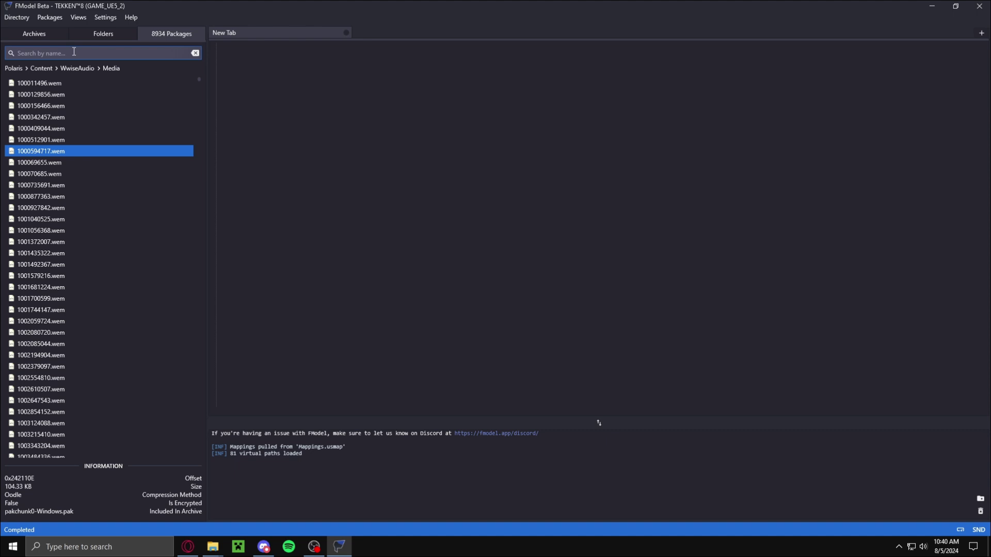
pyautogui.hotkey('ctrl', 'v')
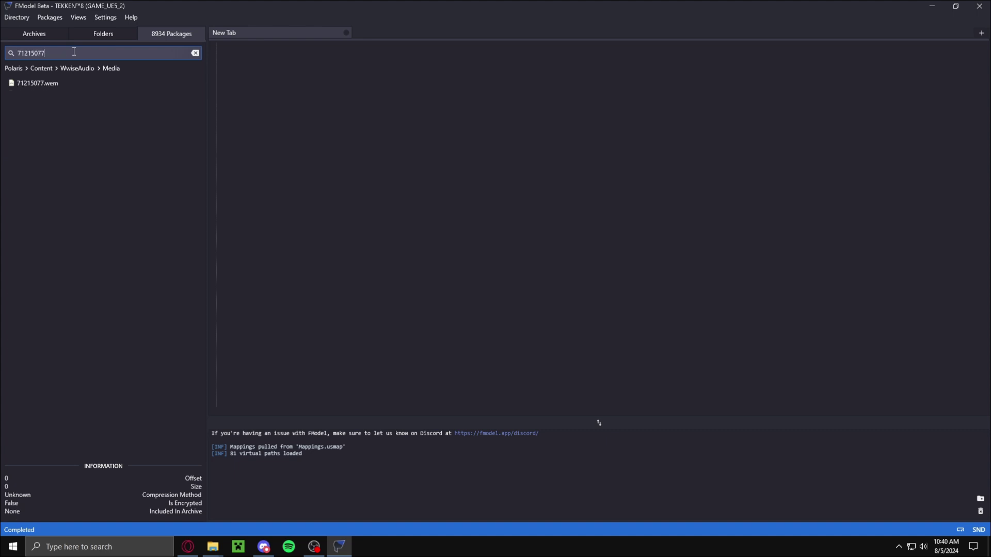
# Open 71215077.wem in FModel's audio player and preview the intro
pyautogui.click(44, 83)
pyautogui.doubleClick(44, 85)
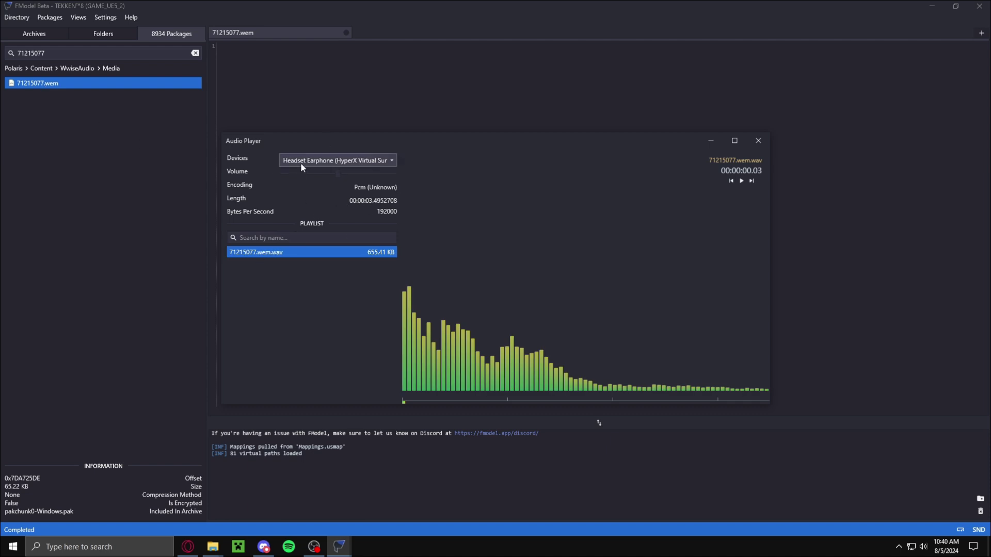
pyautogui.moveTo(333, 141); pyautogui.dragTo(290, 152)
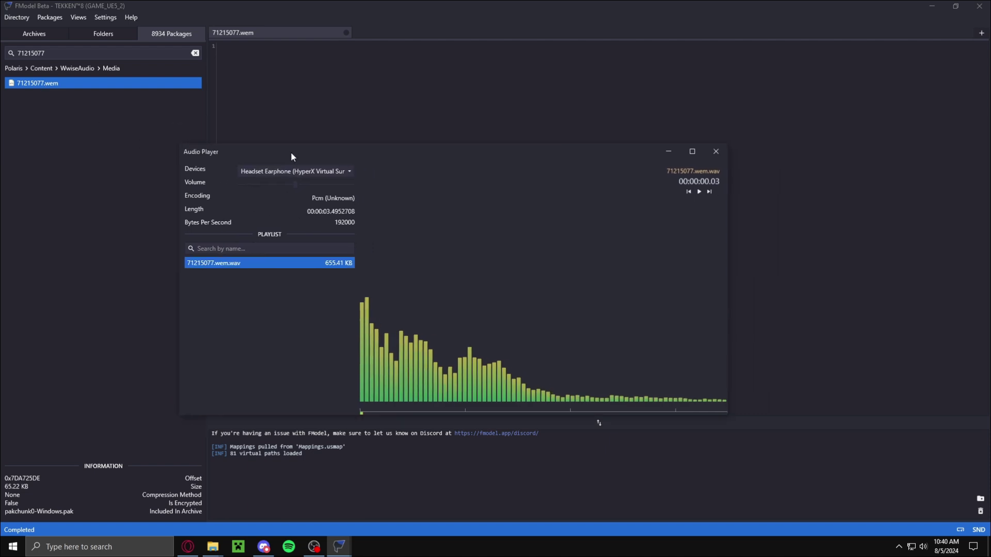
pyautogui.click(699, 192)
pyautogui.click(699, 192)
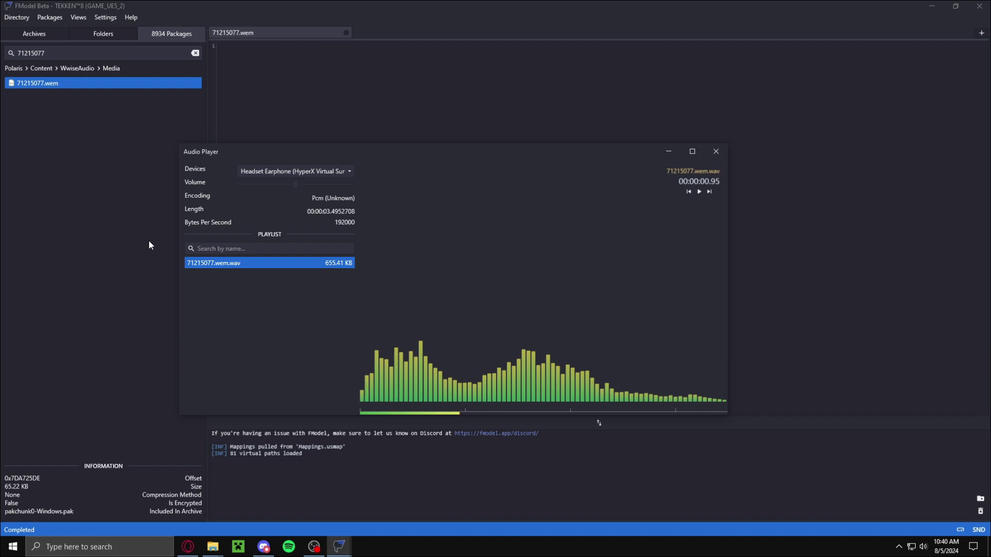
# Copy STORM RISING (Normal)'s loop ID 348614119 from the spreadsheet and search for it in FModel's Media packages
pyautogui.click(80, 239)
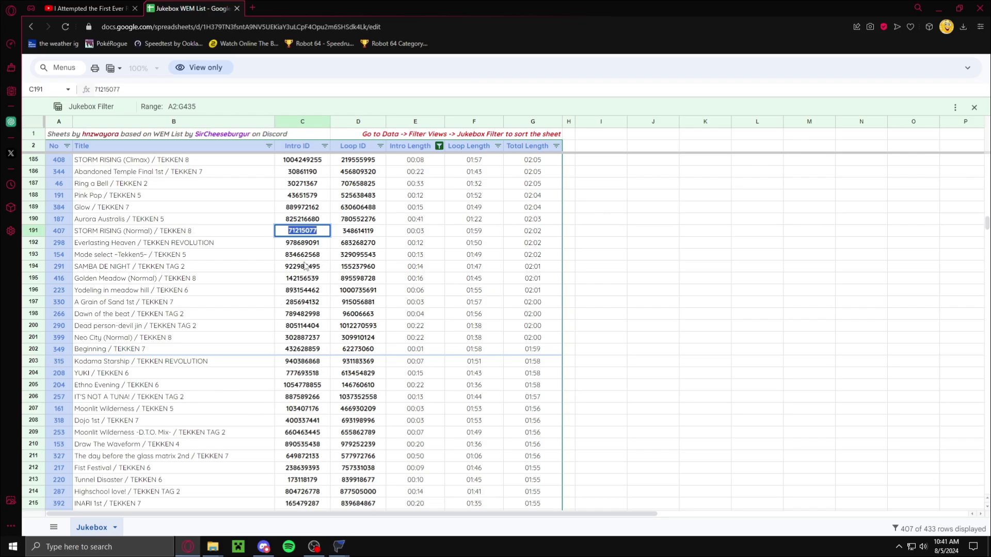
pyautogui.click(357, 234)
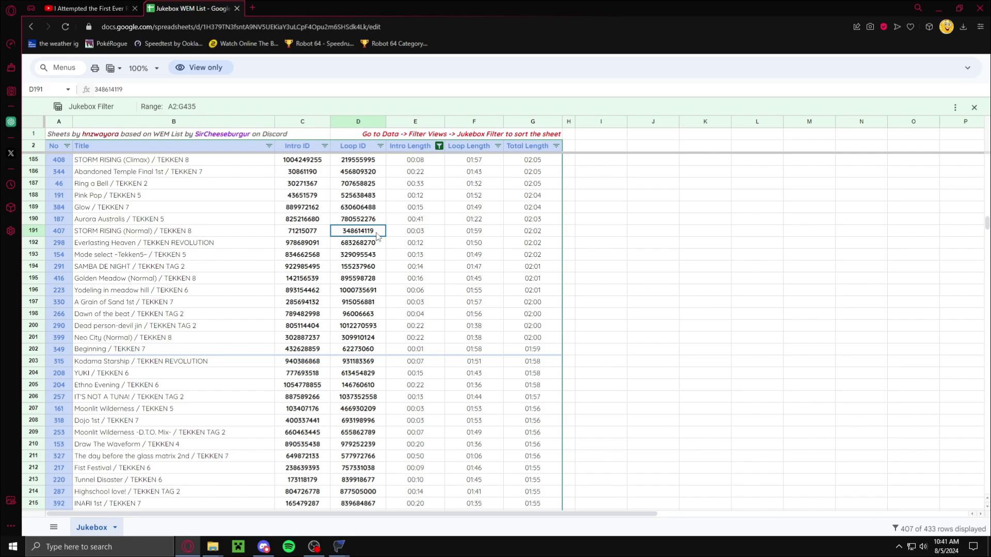
pyautogui.hotkey('ctrl', 'c')
pyautogui.hotkey('alt', 'Tab')
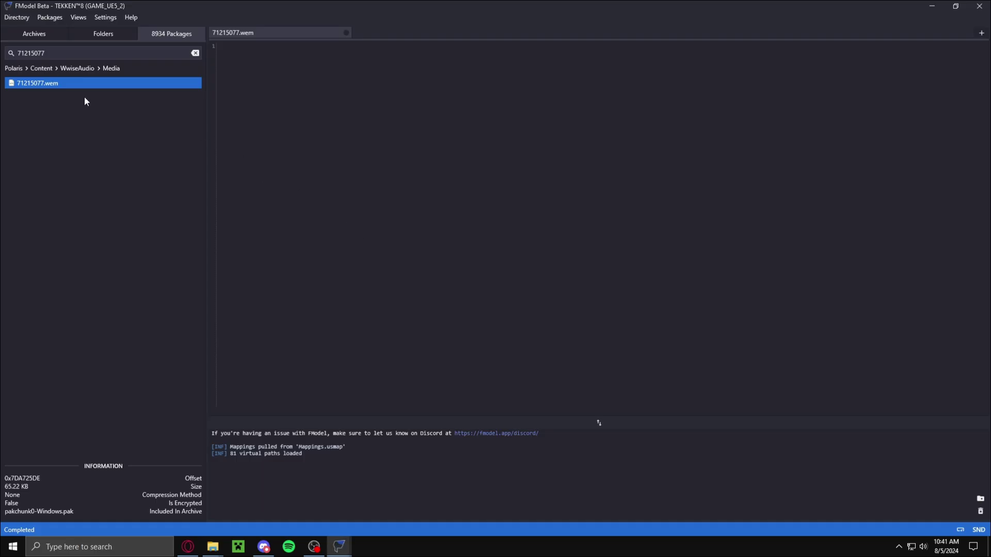
pyautogui.moveTo(61, 53); pyautogui.dragTo(5, 56)
pyautogui.hotkey('ctrl', 'v')
# Add 348614119.wem to the audio player's playlist and preview the loop from about the 41-second mark
pyautogui.click(35, 83)
pyautogui.doubleClick(35, 83)
pyautogui.click(260, 274)
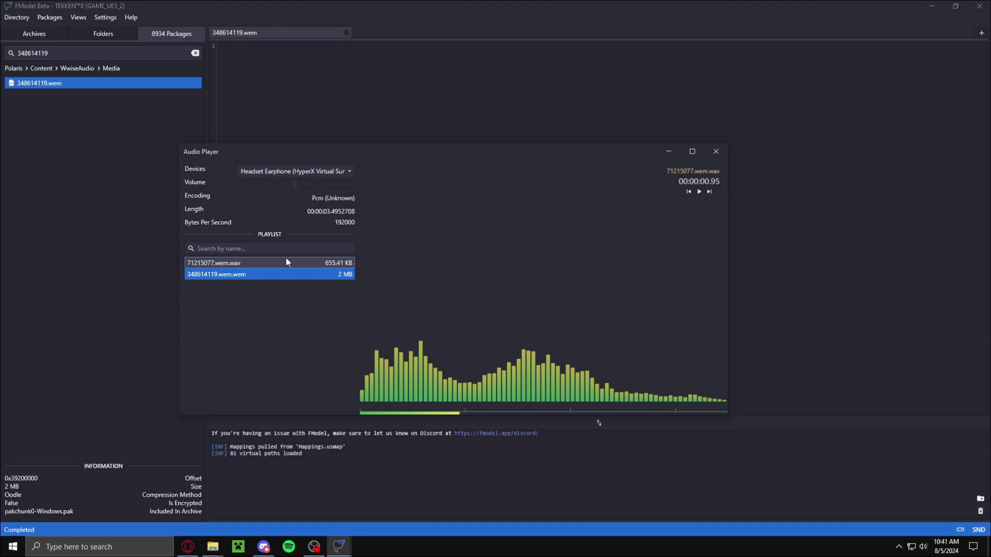
pyautogui.click(276, 264)
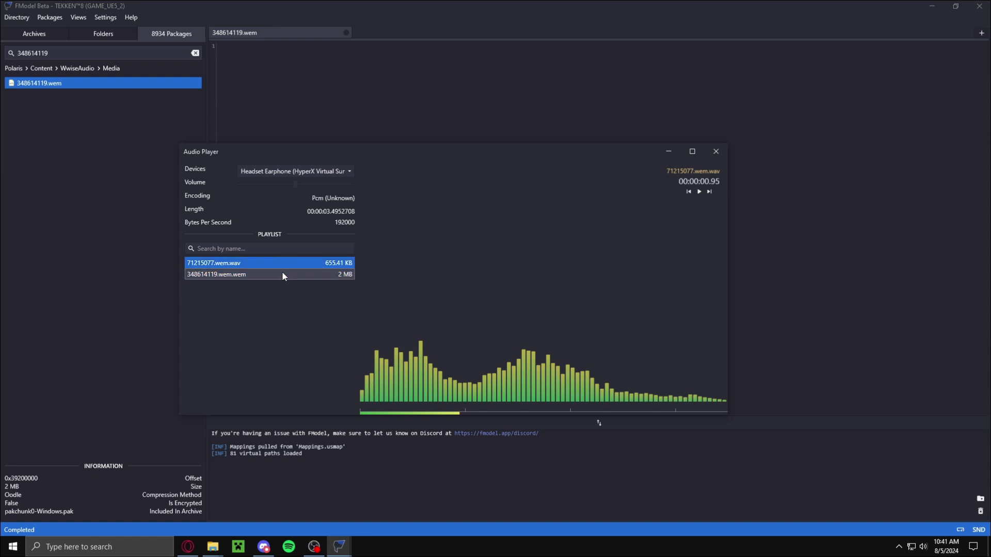
pyautogui.click(708, 191)
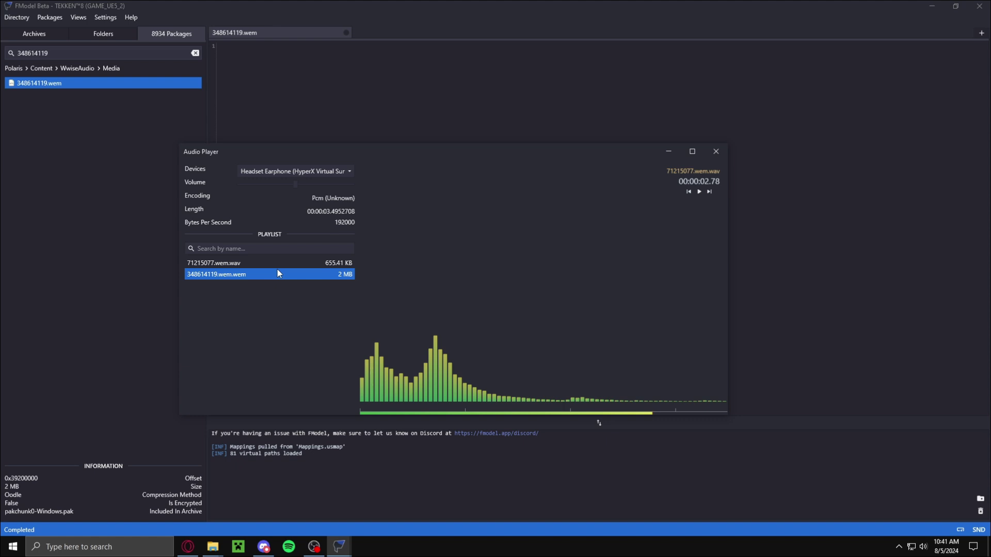
pyautogui.click(699, 191)
pyautogui.click(488, 413)
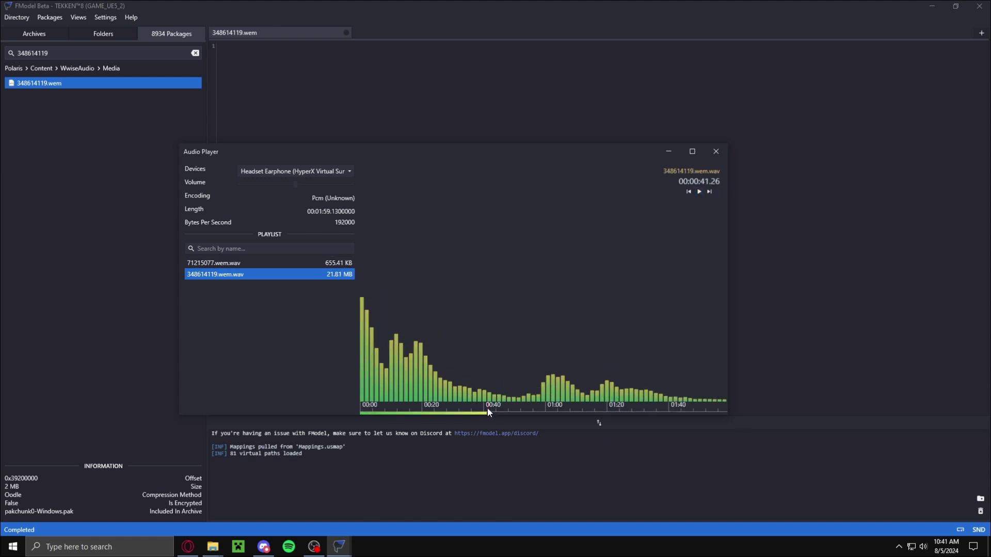
pyautogui.click(699, 191)
pyautogui.click(699, 191)
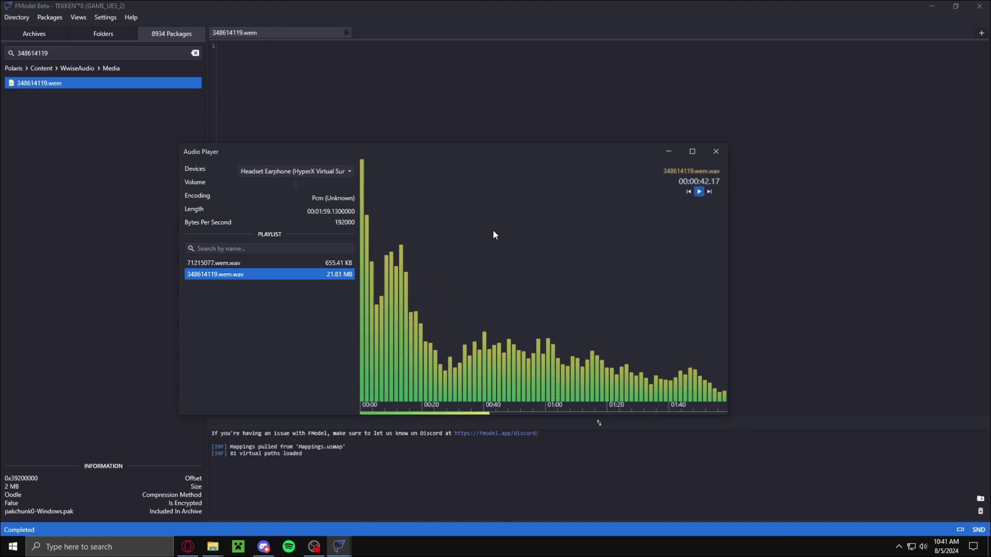
# Close the audio player and exit FModel
pyautogui.click(309, 263)
pyautogui.click(716, 151)
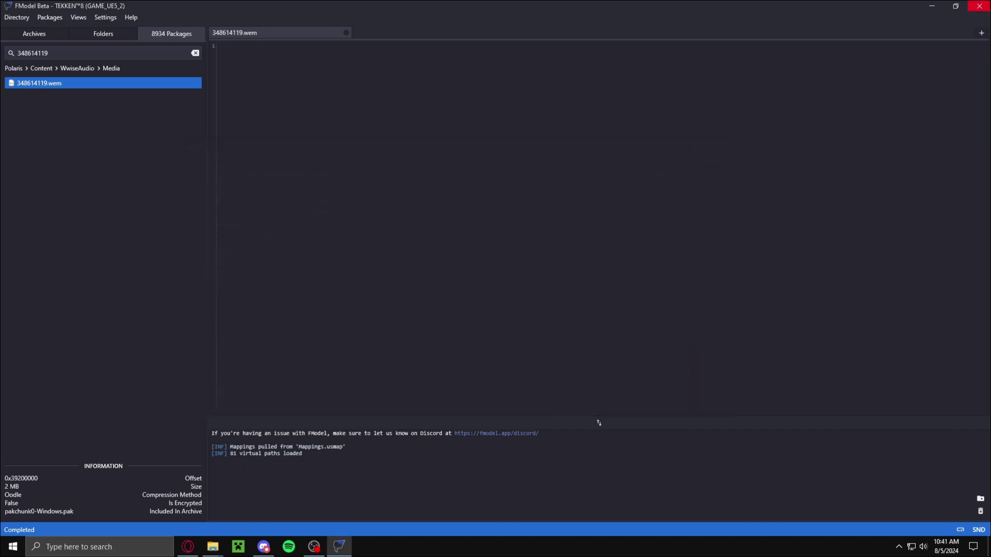
pyautogui.click(979, 6)
# Open FModel's Output\Exports\Polaris\Content\WwiseAudio\Media folder in File Explorer and move its window aside
pyautogui.moveTo(218, 553)
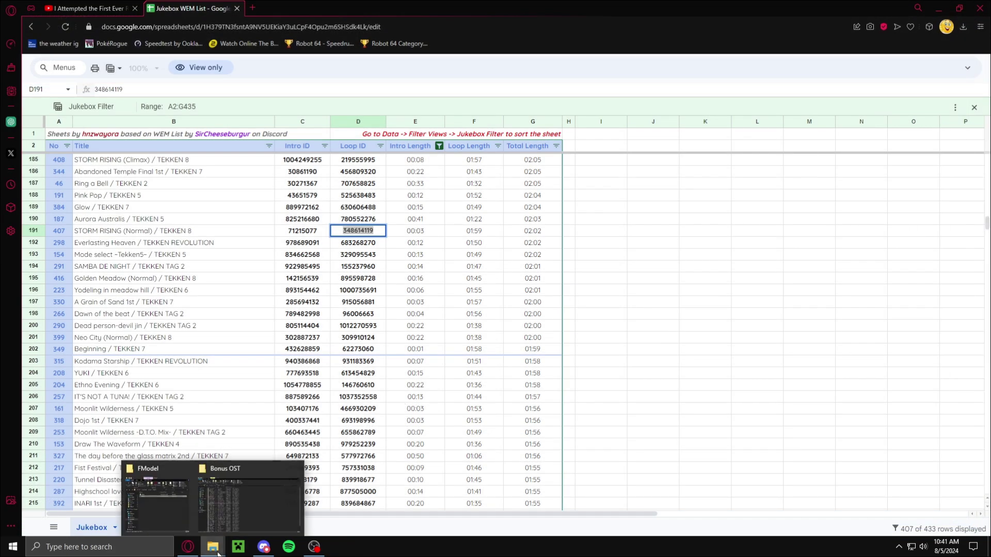
pyautogui.click(171, 503)
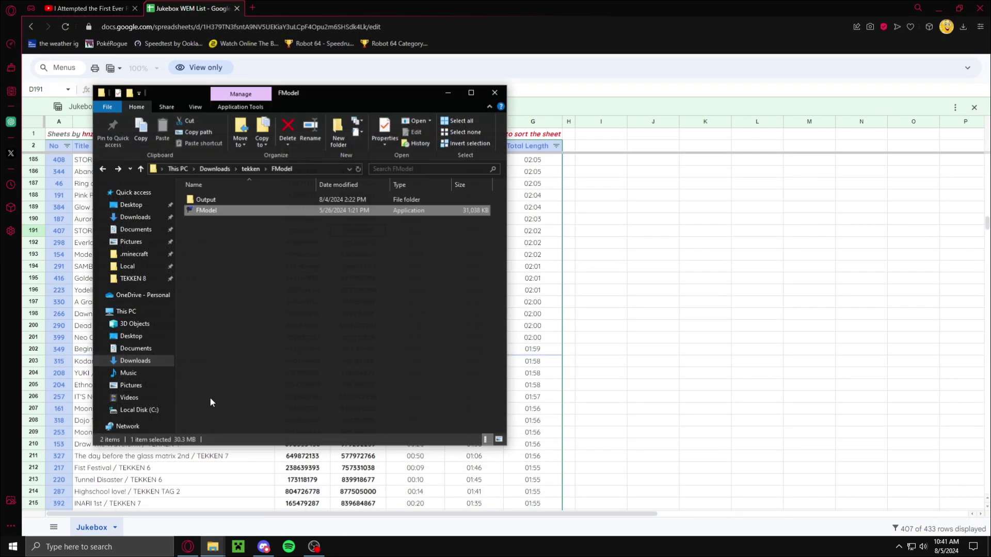
pyautogui.doubleClick(222, 197)
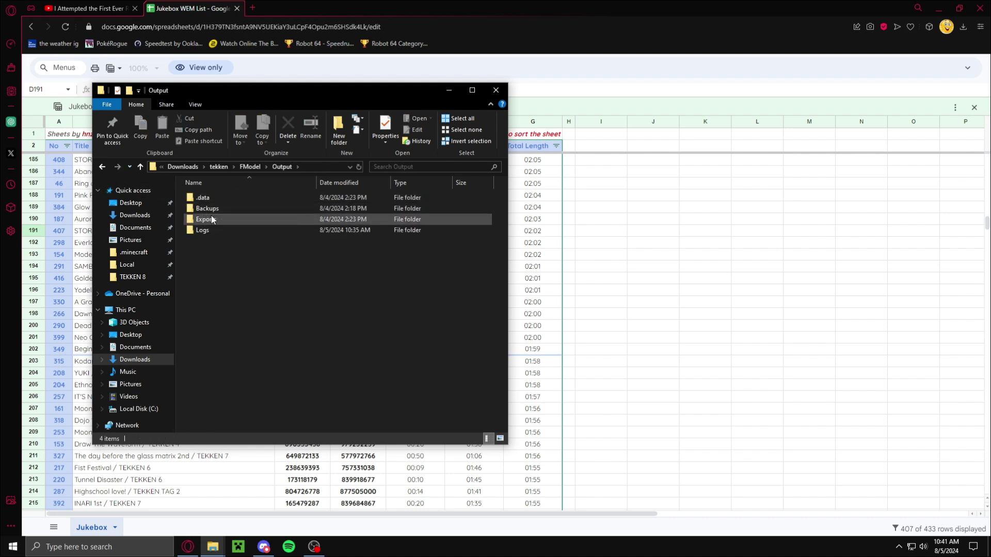
pyautogui.doubleClick(212, 219)
pyautogui.doubleClick(222, 200)
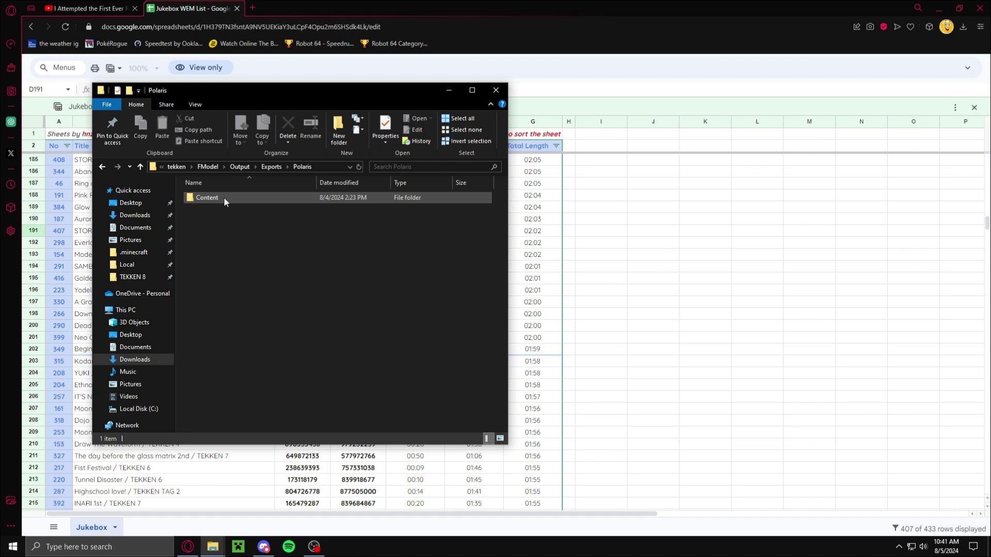
pyautogui.doubleClick(224, 198)
pyautogui.doubleClick(224, 199)
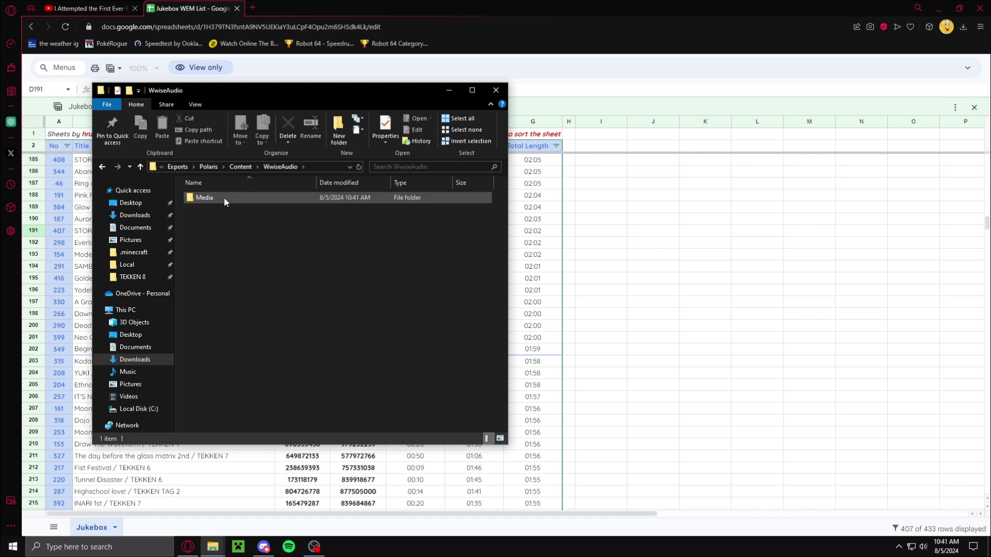
pyautogui.doubleClick(224, 198)
pyautogui.moveTo(310, 90); pyautogui.dragTo(688, 88)
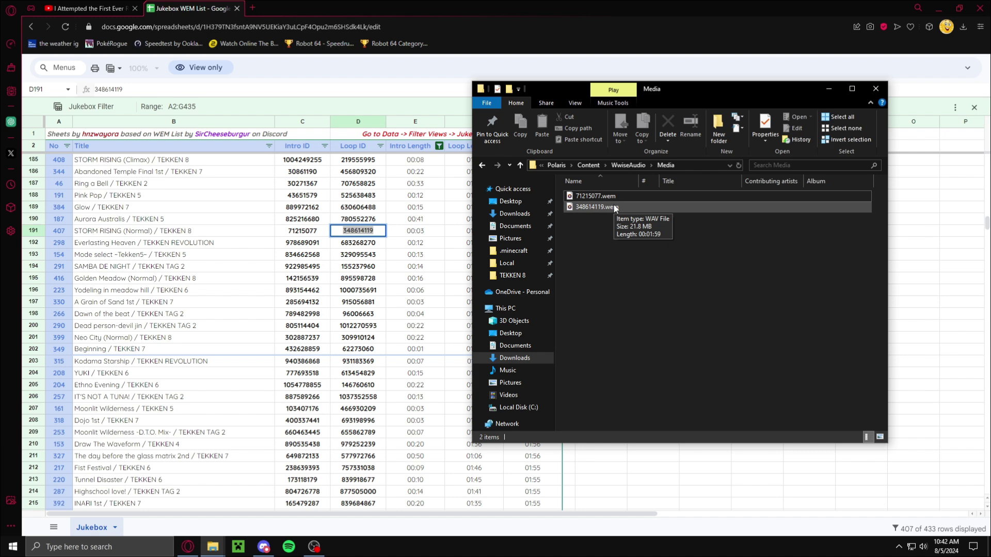
# Launch Audacity and import 71215077.wem and 348614119.wem as tracks, declining the project tempo change
pyautogui.click(98, 547)
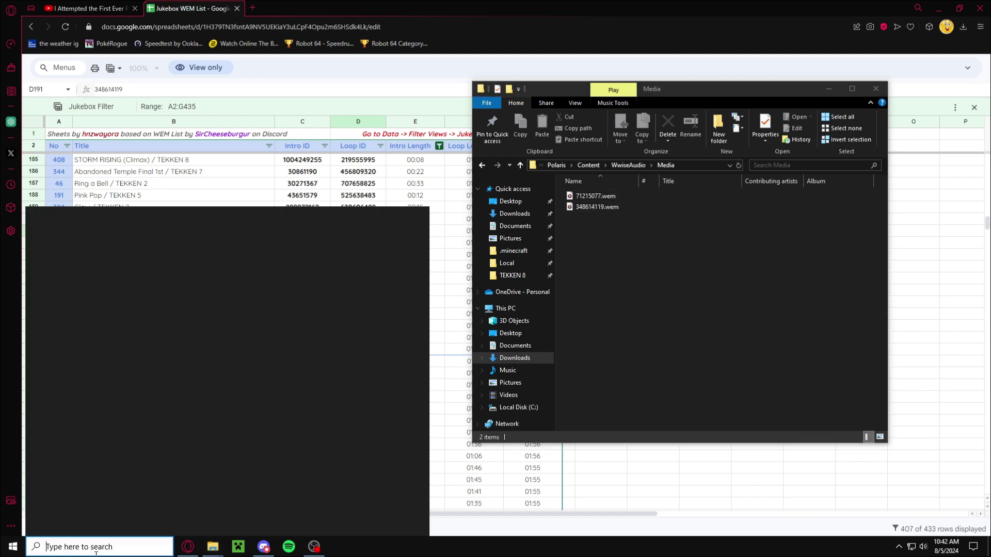
pyautogui.write('au')
pyautogui.click(119, 266)
pyautogui.moveTo(619, 232); pyautogui.dragTo(361, 230)
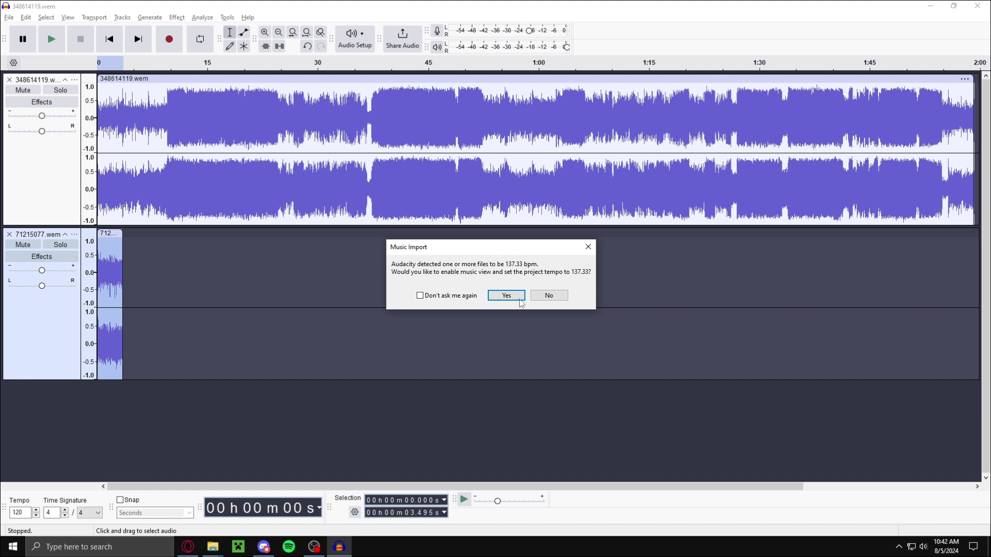
pyautogui.click(548, 295)
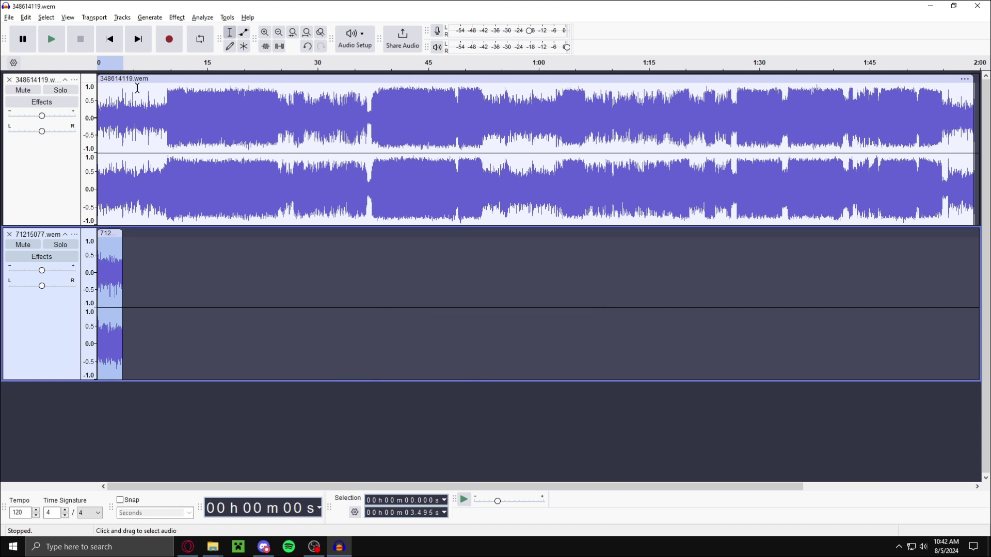
# Try to import the Tutorial M4A file from the Downloads\tekken folder into Audacity
pyautogui.moveTo(213, 547)
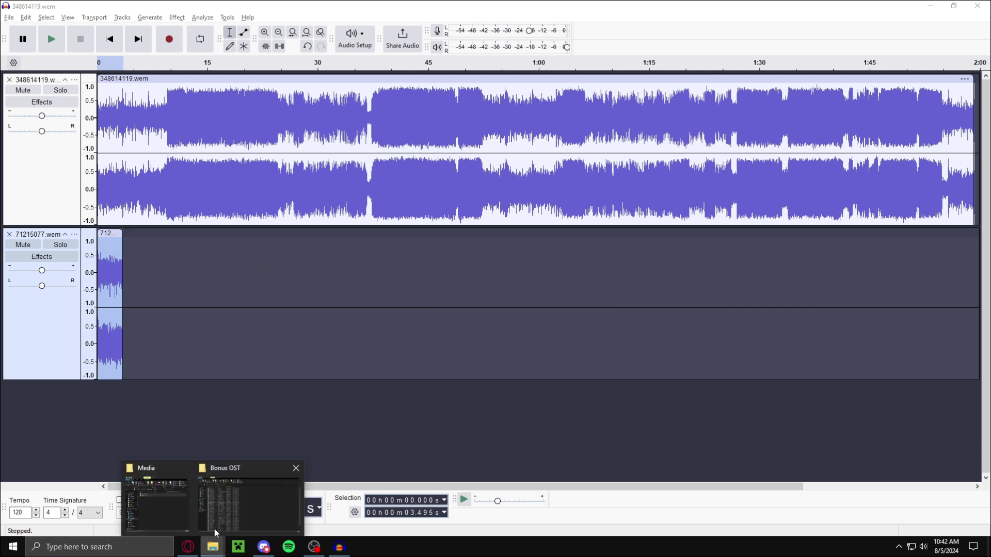
pyautogui.click(186, 511)
pyautogui.click(514, 213)
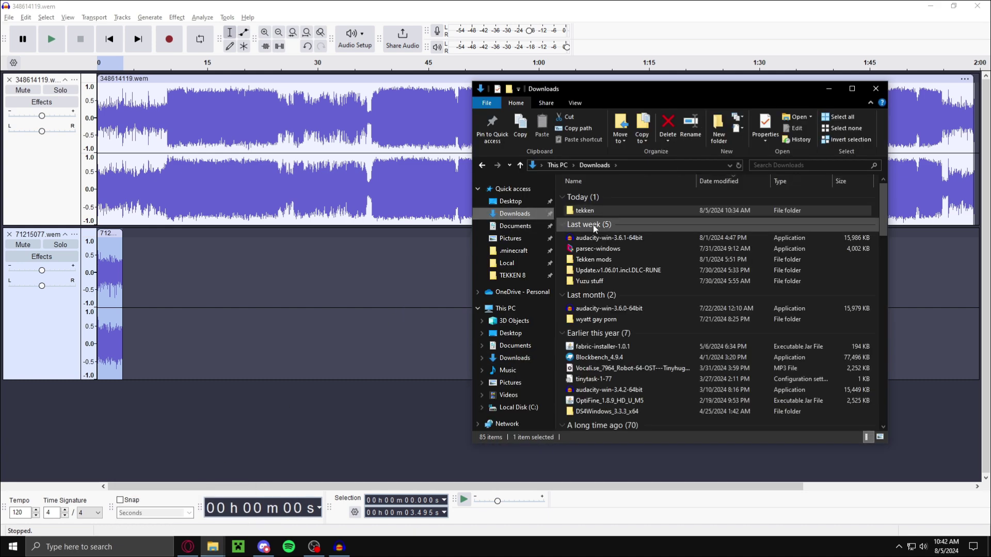
pyautogui.click(607, 212)
pyautogui.doubleClick(607, 211)
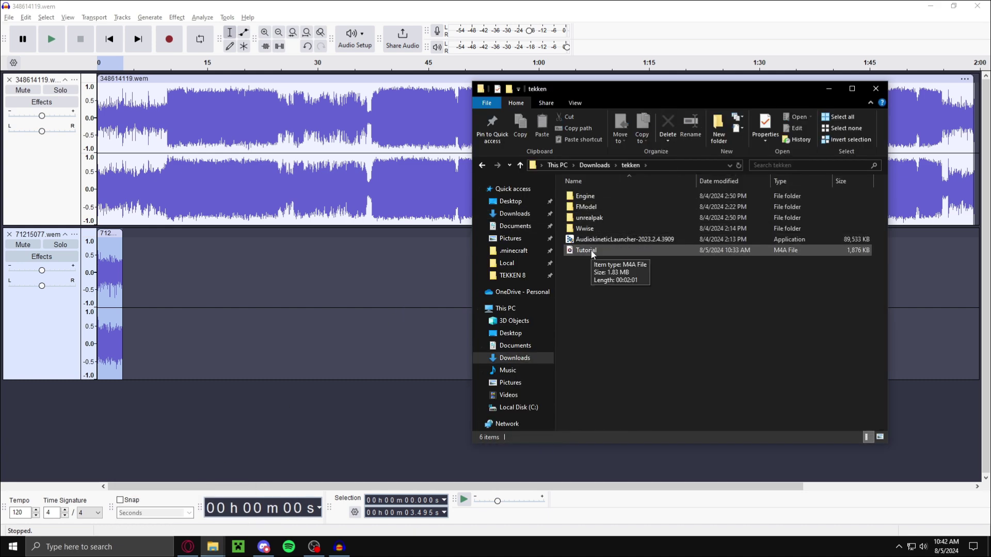
pyautogui.moveTo(593, 254); pyautogui.dragTo(135, 446)
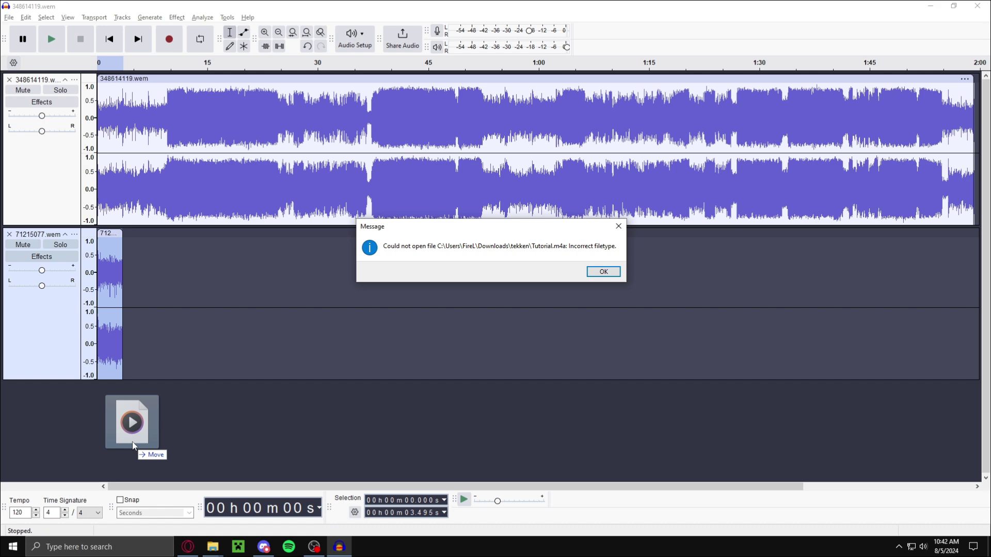
pyautogui.click(604, 272)
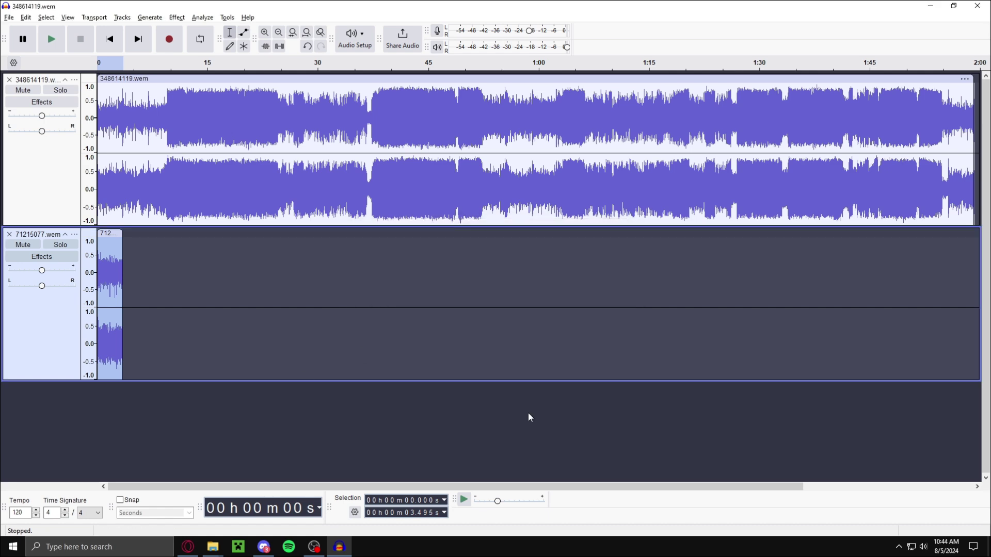
# Import the Tutorial MP3 file from the tekken folder as a new track below the two WEM tracks
pyautogui.hotkey('alt', 'Tab')
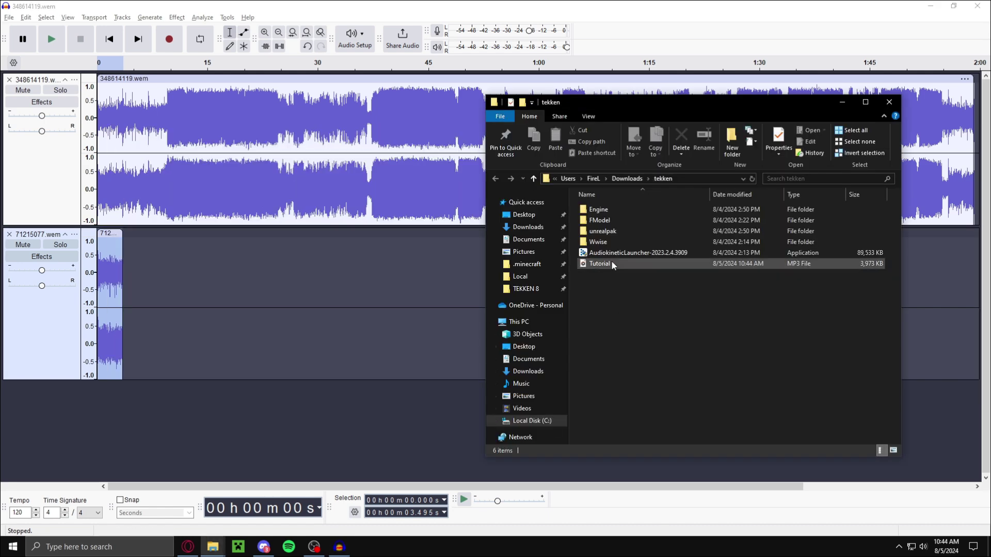
pyautogui.moveTo(613, 263)
pyautogui.mouseDown()
pyautogui.moveTo(227, 413)
pyautogui.moveTo(238, 408)
pyautogui.mouseUp()
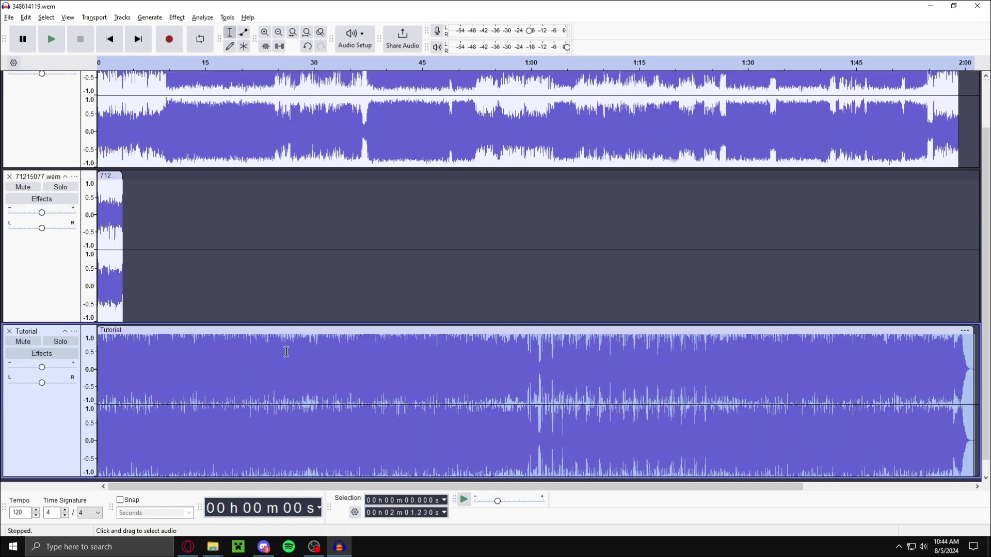
pyautogui.scroll(2, 263, 351)
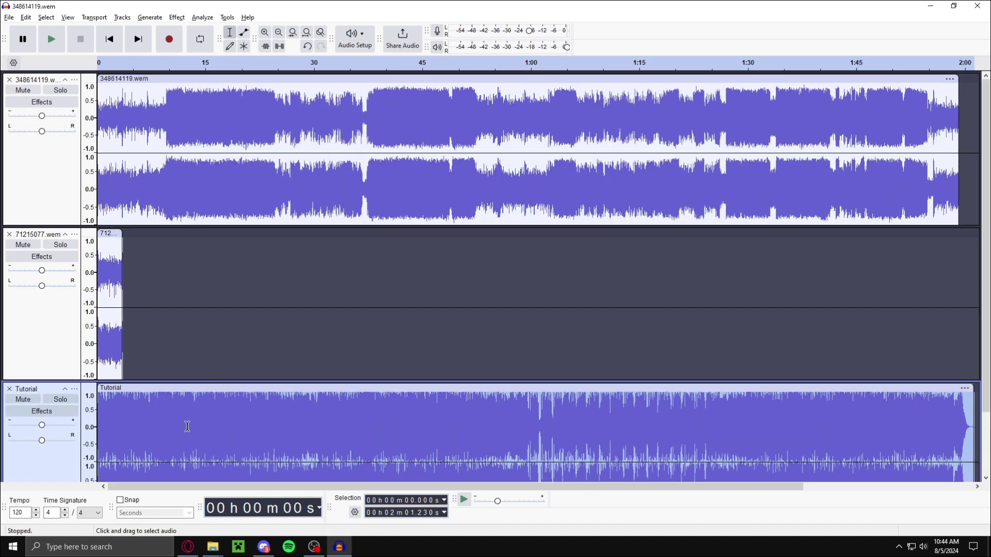
pyautogui.scroll(-2, 132, 392)
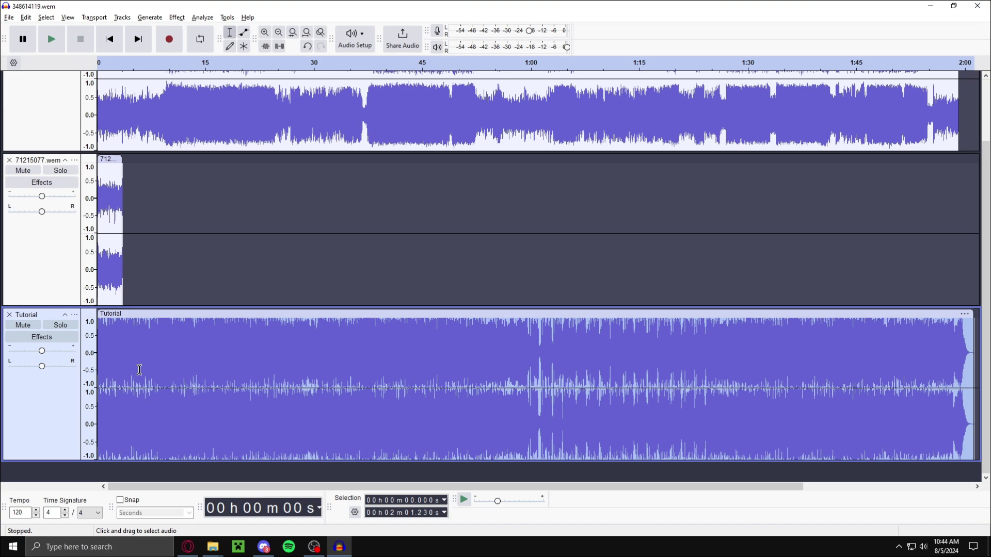
# Import a second copy of the Tutorial MP3 and trim the upper Tutorial clip to the length of the 71215077.wem intro
pyautogui.click(285, 505)
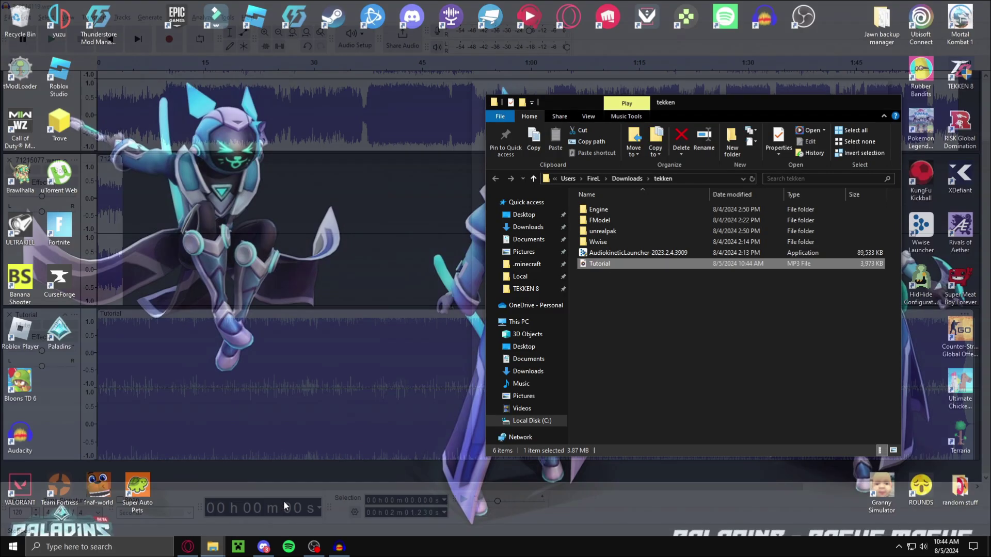
pyautogui.moveTo(611, 269); pyautogui.dragTo(177, 426)
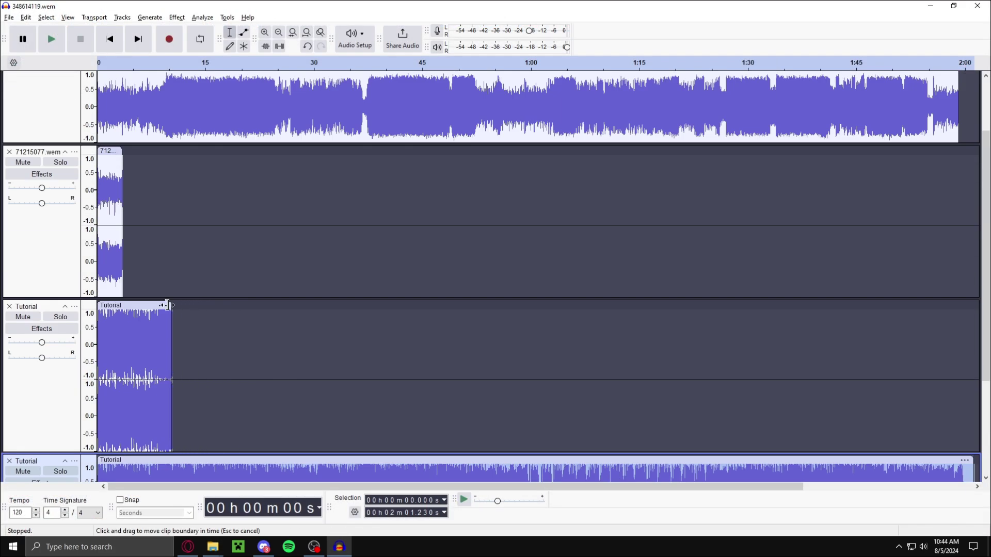
pyautogui.moveTo(167, 305); pyautogui.dragTo(118, 302)
pyautogui.scroll(-2, 380, 343)
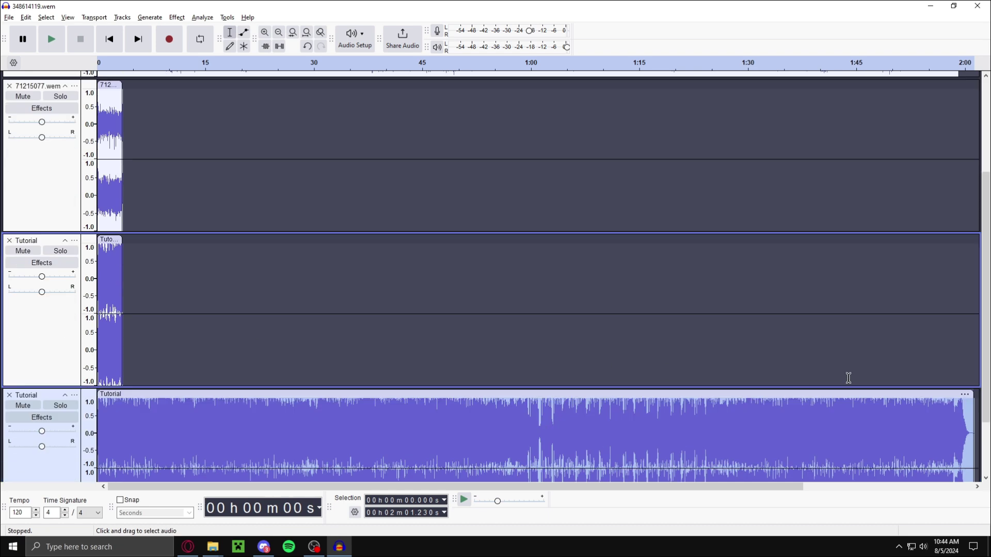
# Trim the end of the lower Tutorial clip to match the length of the 348614119.wem track
pyautogui.moveTo(972, 396)
pyautogui.mouseDown()
pyautogui.moveTo(781, 378)
pyautogui.moveTo(959, 400)
pyautogui.mouseUp()
pyautogui.scroll(2, 780, 379)
pyautogui.scroll(3, 958, 258)
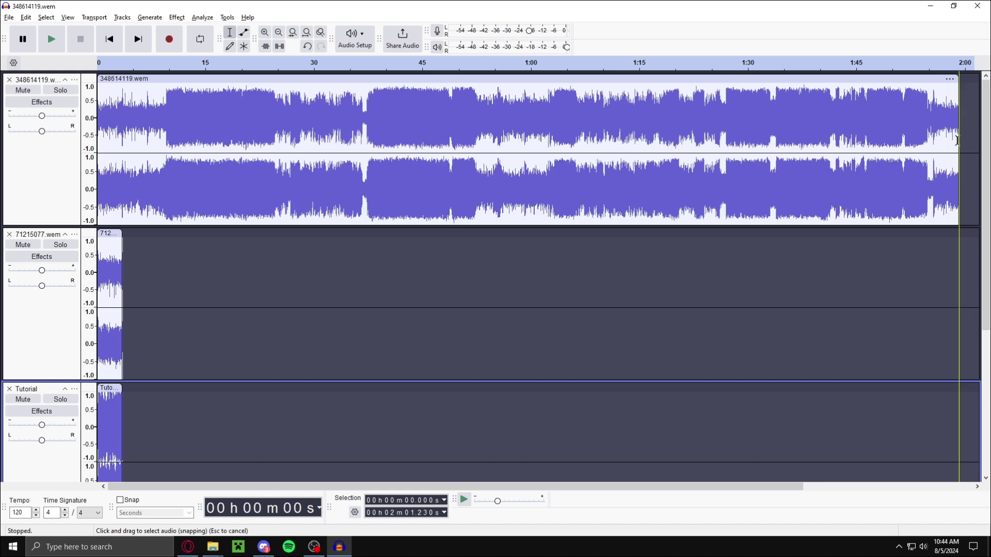
pyautogui.scroll(-8, 959, 141)
pyautogui.click(924, 242)
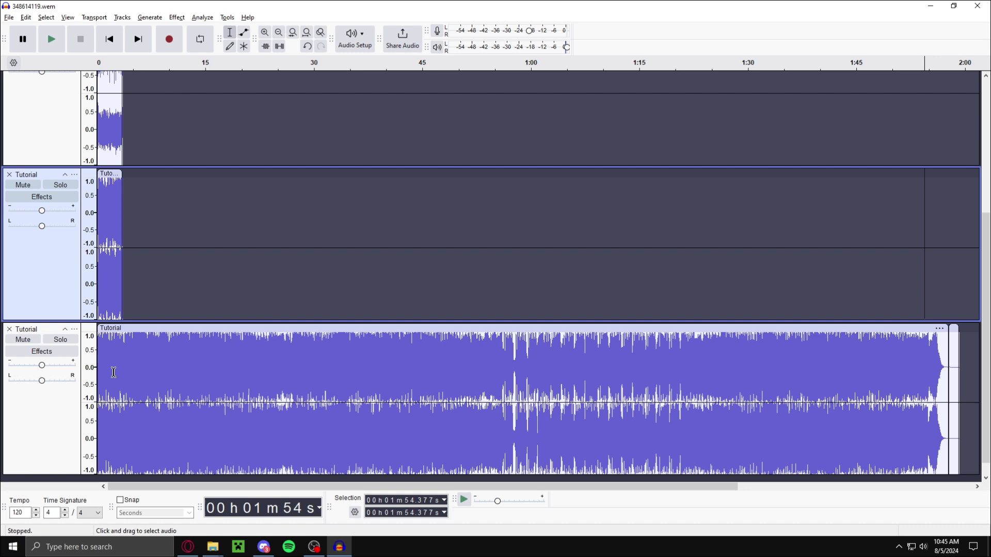
# Delete the 348614119.wem and 71215077.wem tracks, leaving only the two trimmed Tutorial tracks in the project
pyautogui.scroll(7, 233, 258)
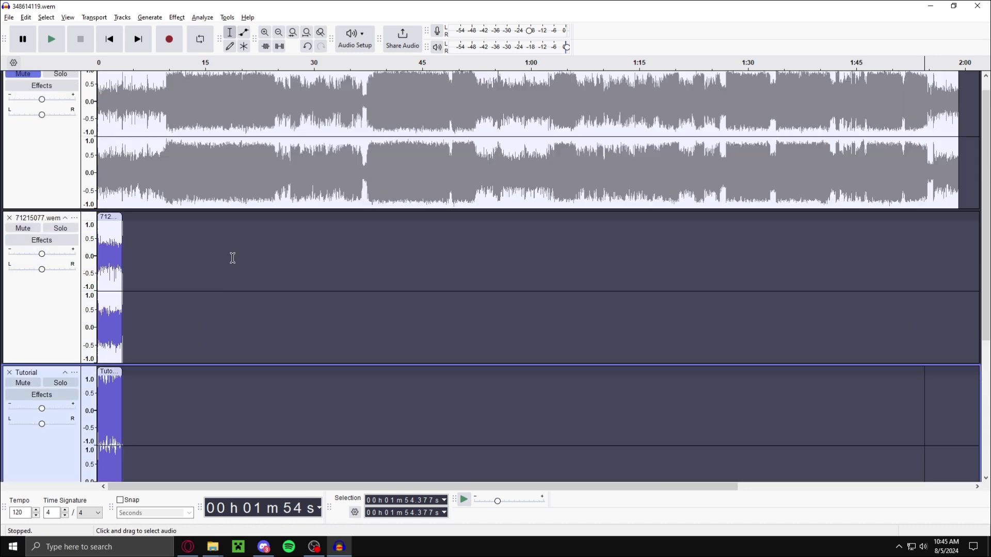
pyautogui.scroll(-6, 128, 254)
pyautogui.scroll(4, 112, 187)
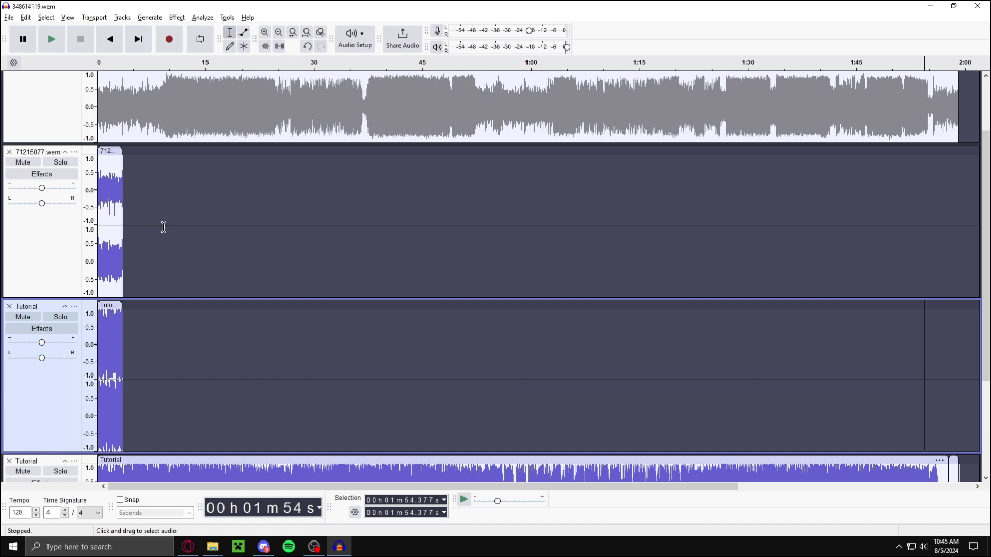
pyautogui.scroll(3, 163, 225)
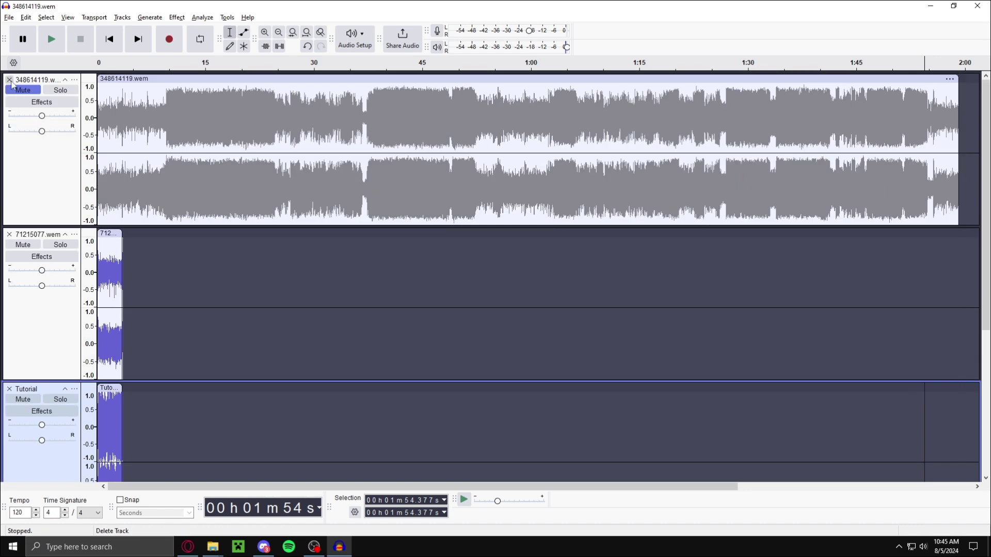
pyautogui.click(9, 80)
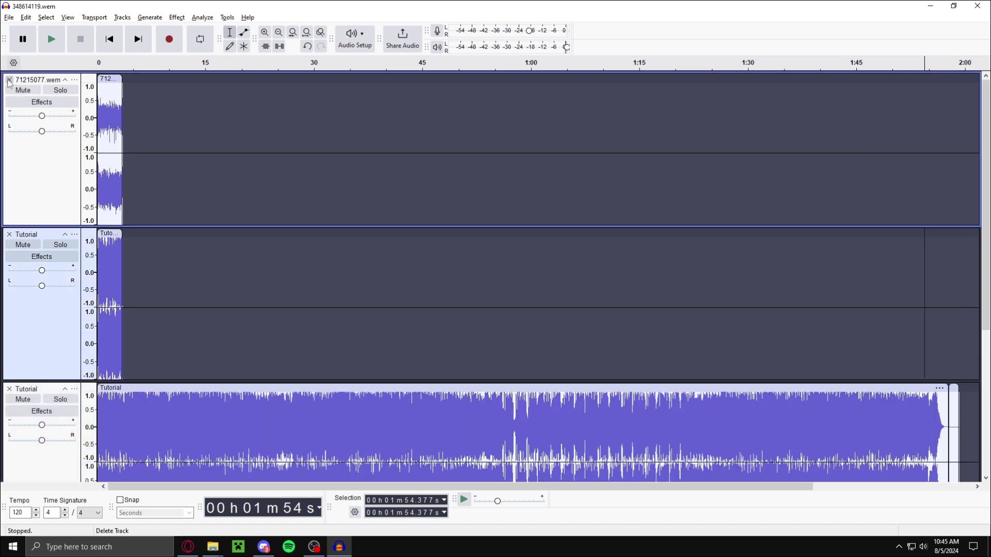
pyautogui.click(9, 80)
# Export the project to the Music folder as multiple WAV files, split by tracks and named by track name
pyautogui.click(8, 17)
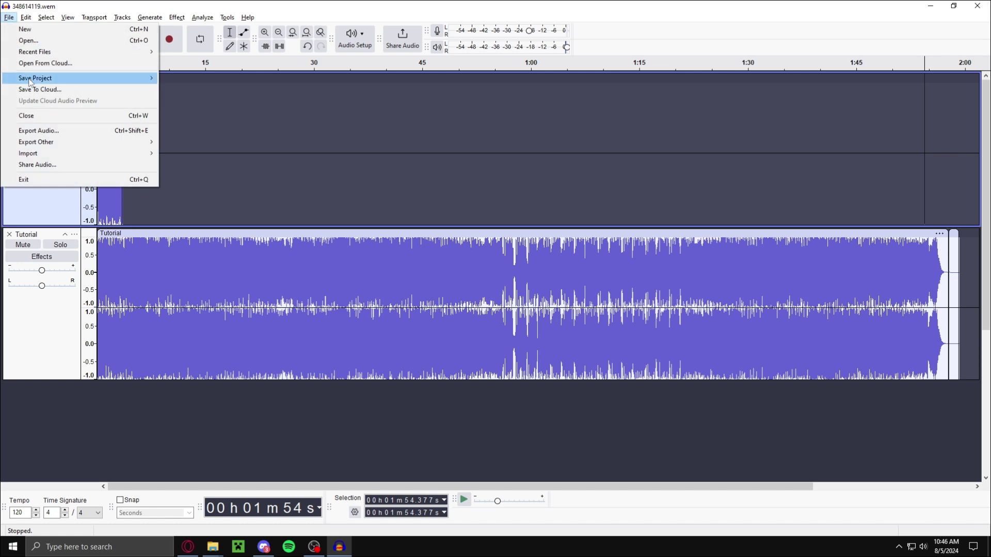
pyautogui.click(42, 131)
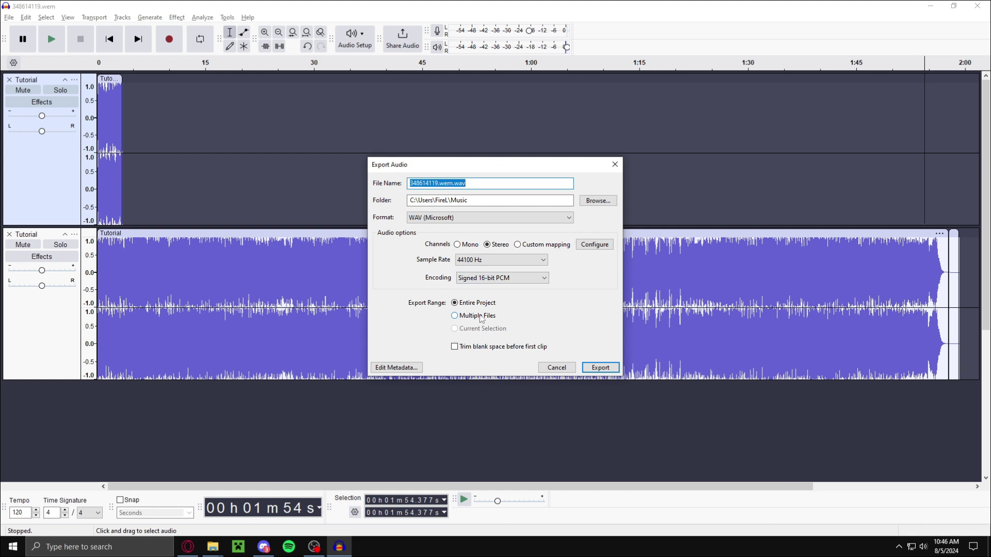
pyautogui.click(480, 316)
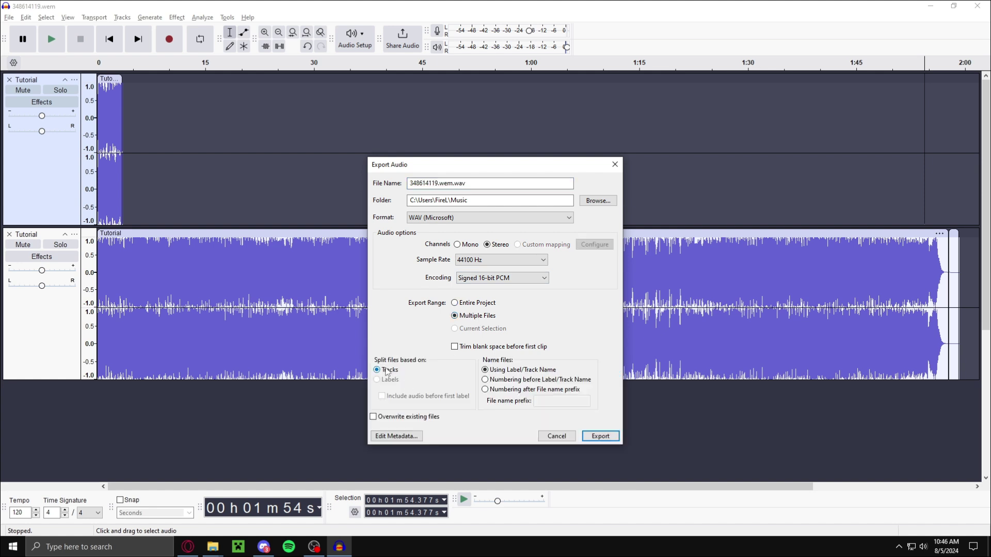
pyautogui.click(600, 436)
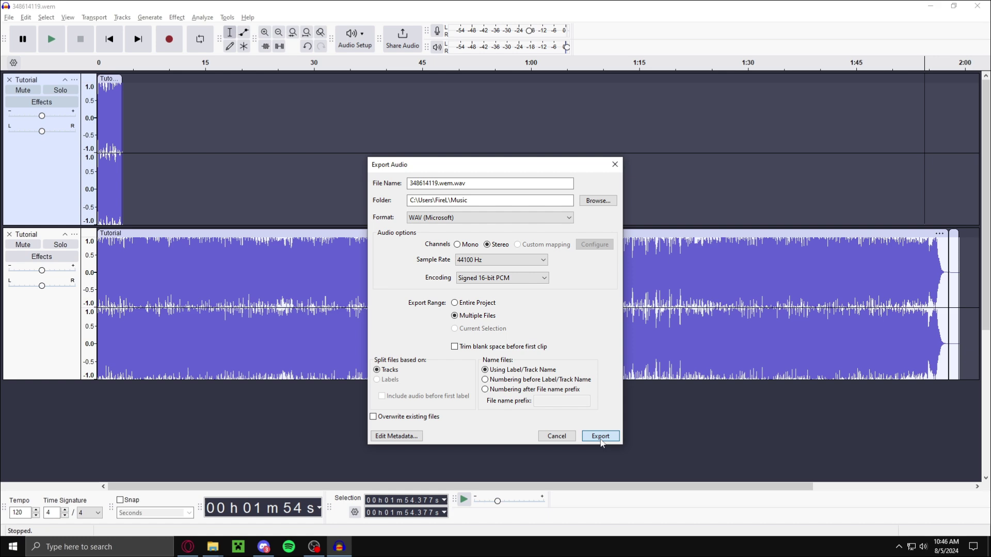
pyautogui.click(493, 391)
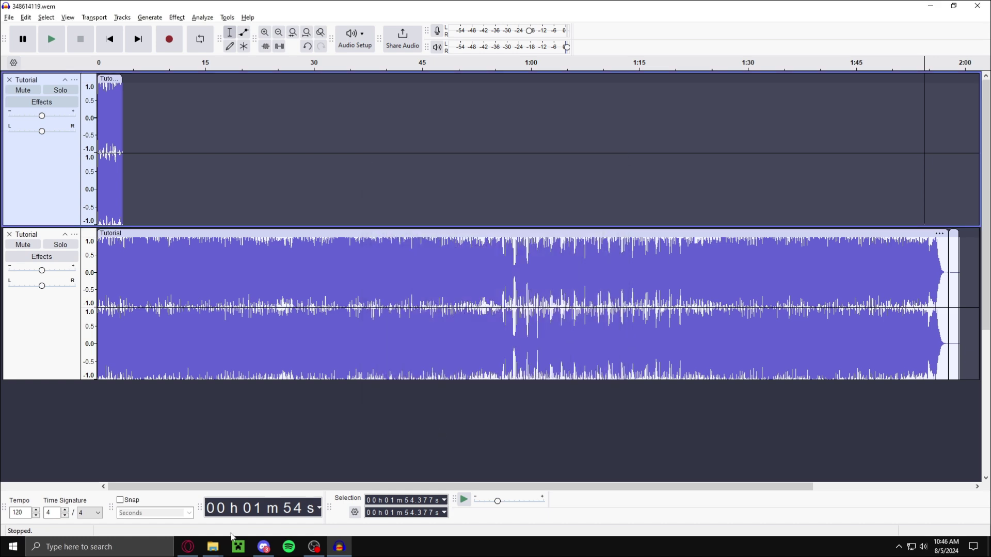
# Switch to File Explorer, open the Music folder and check the exported Tutorial WAV file
pyautogui.moveTo(213, 546)
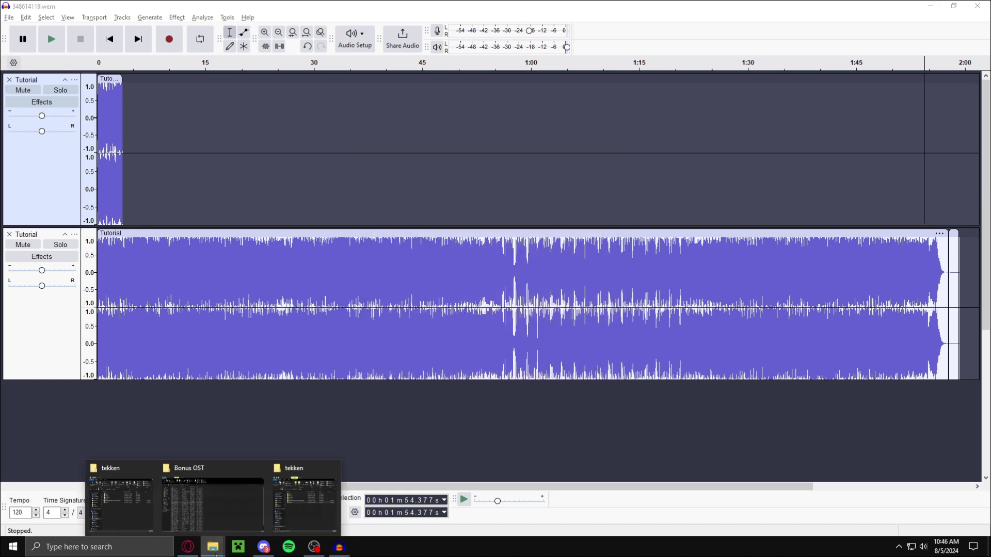
pyautogui.click(333, 471)
pyautogui.click(250, 482)
pyautogui.click(20, 287)
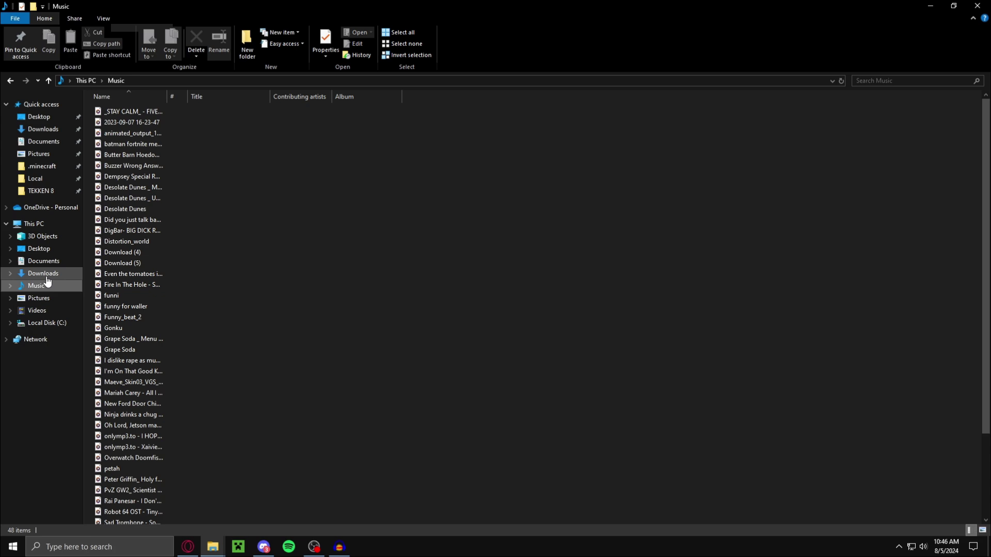
pyautogui.scroll(-3, 134, 362)
pyautogui.click(134, 454)
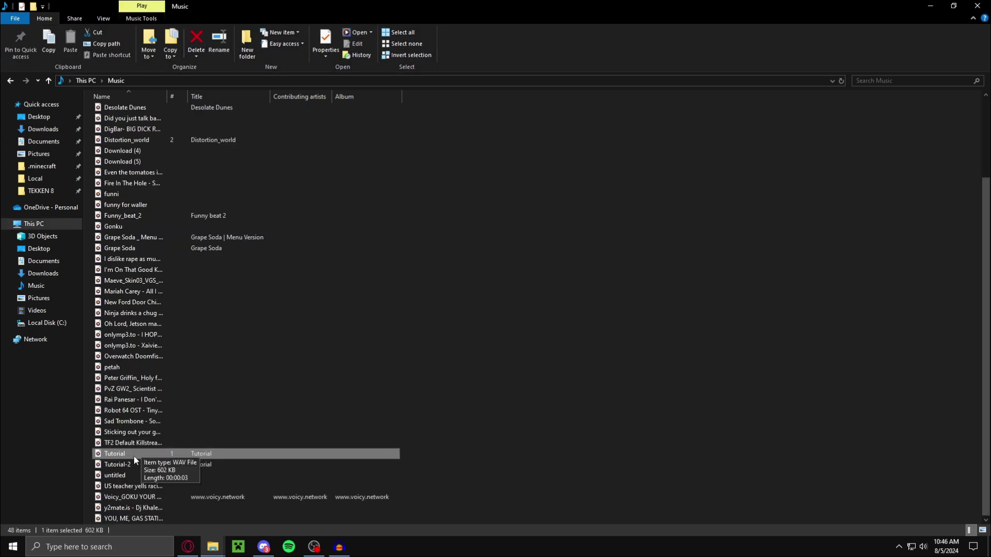
pyautogui.doubleClick(135, 454)
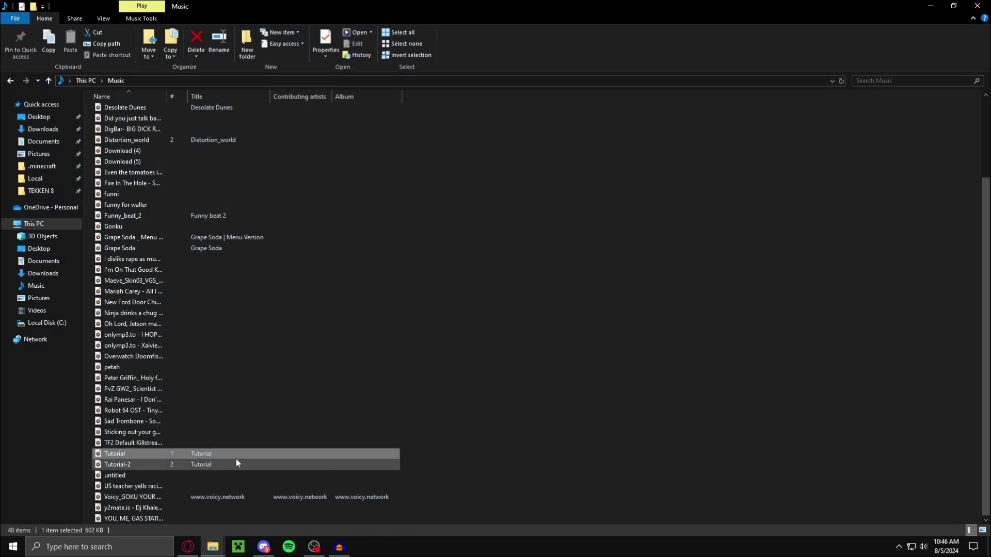
# Switch to the browser, close the CloudConvert page and copy the Intro ID of STORM RISING (Normal) from the Jukebox WEM List
pyautogui.click(188, 546)
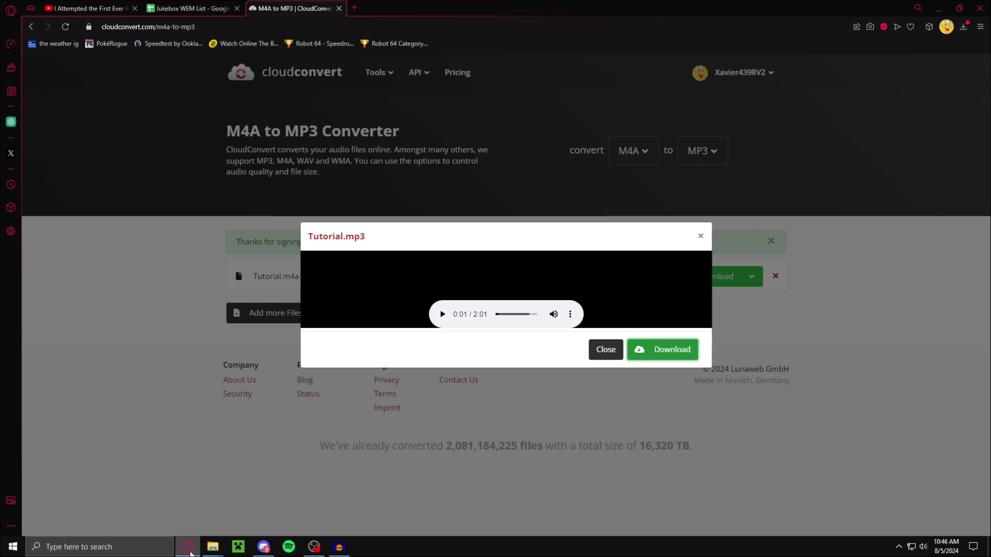
pyautogui.click(339, 8)
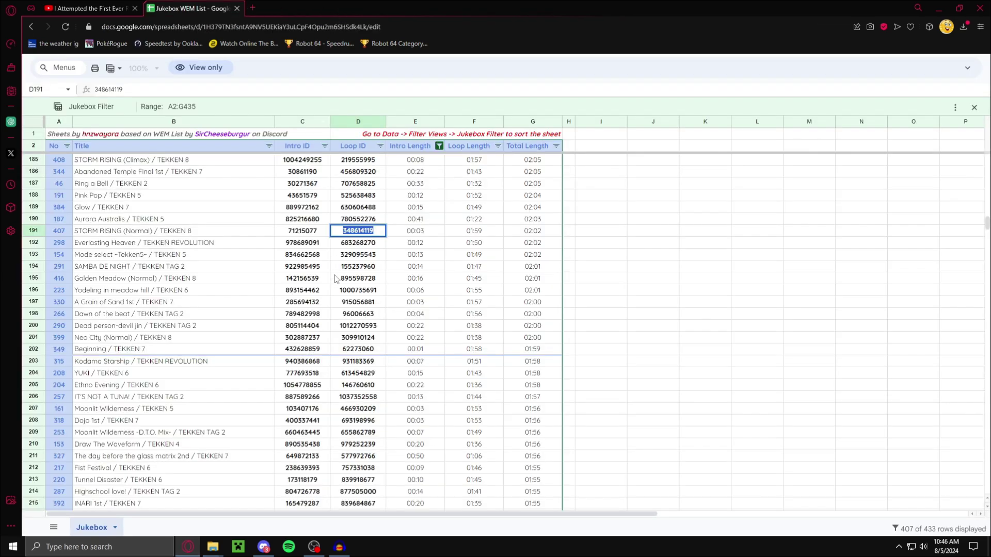
pyautogui.doubleClick(301, 231)
pyautogui.hotkey('shift', 'End')
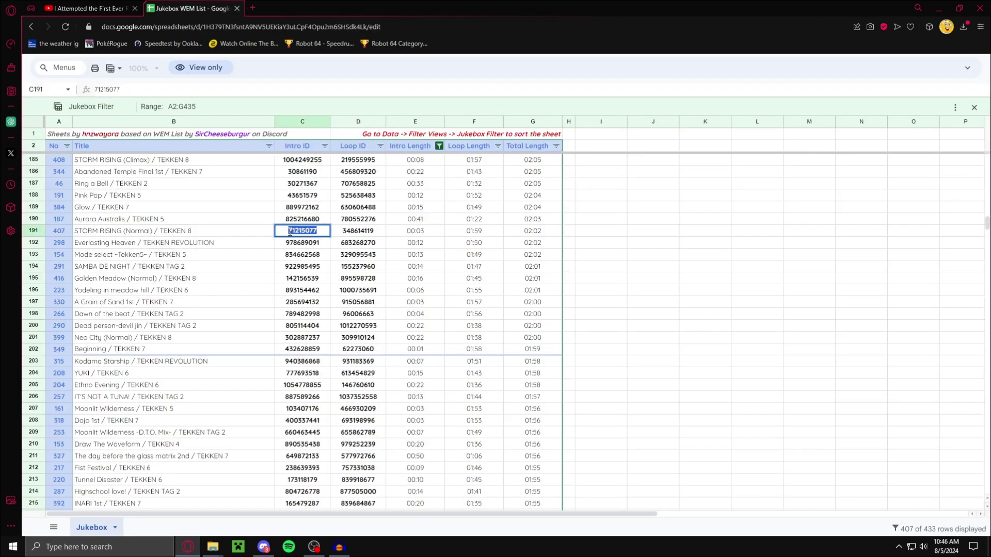
# Return to the Music folder in File Explorer and rename the Tutorial file as 71215077
pyautogui.hotkey('alt', 'Tab')
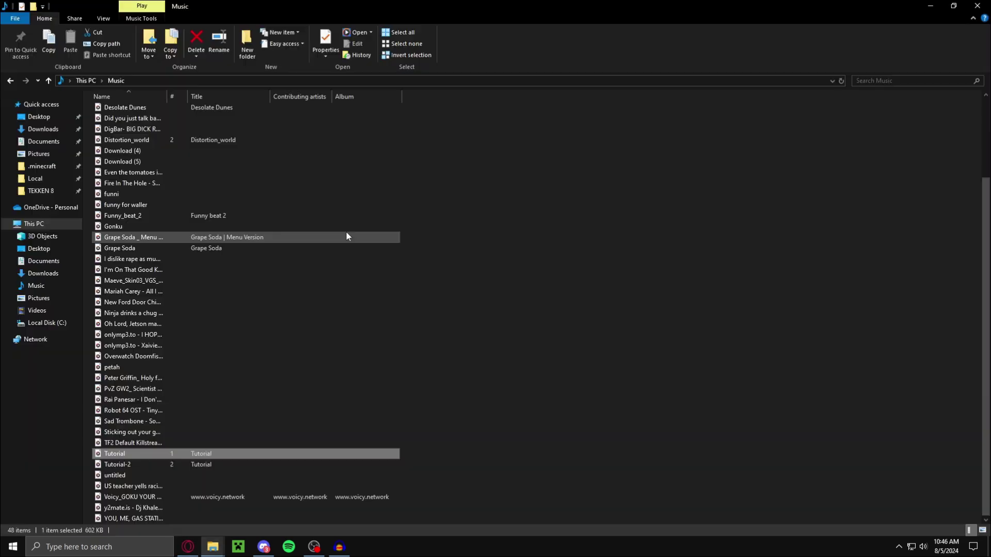
pyautogui.rightClick(132, 452)
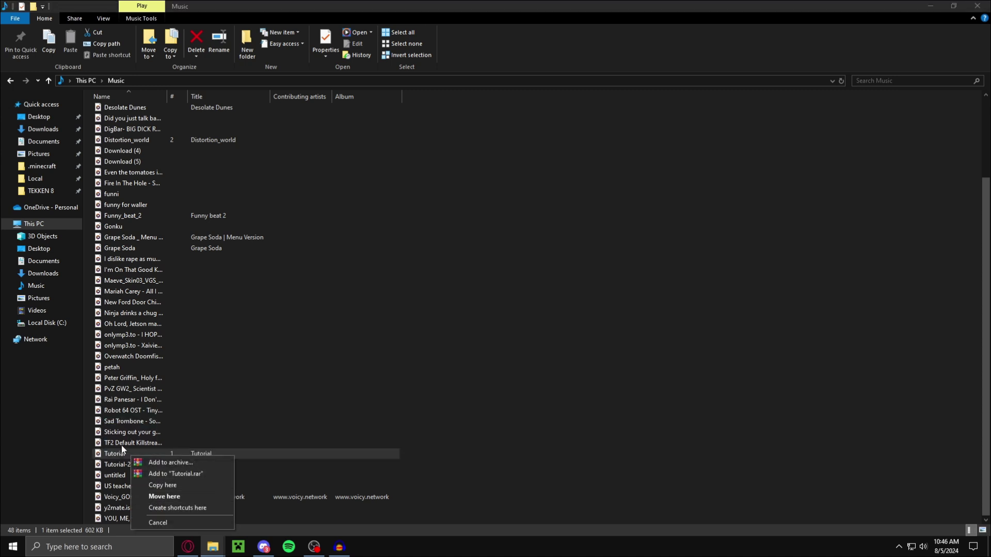
pyautogui.click(115, 452)
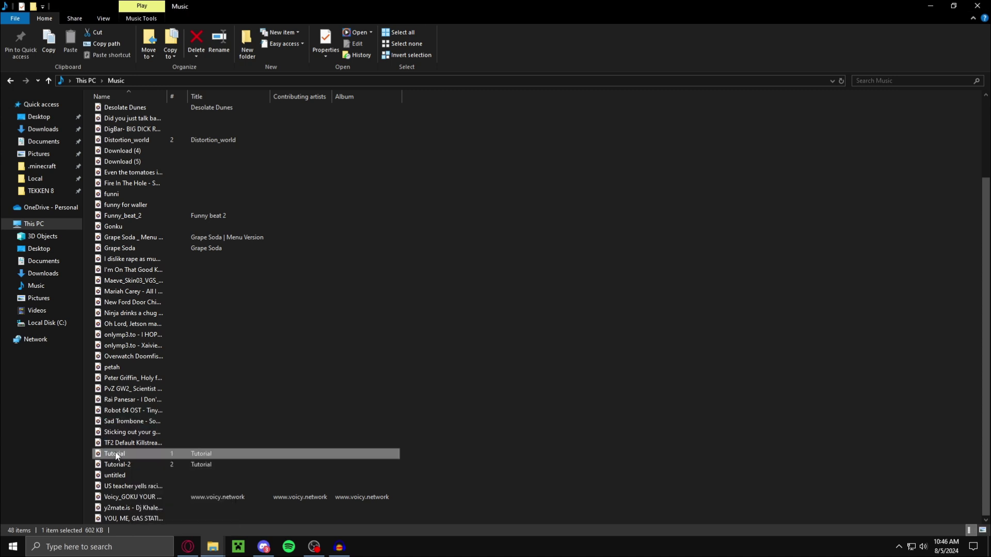
pyautogui.rightClick(144, 453)
pyautogui.click(181, 434)
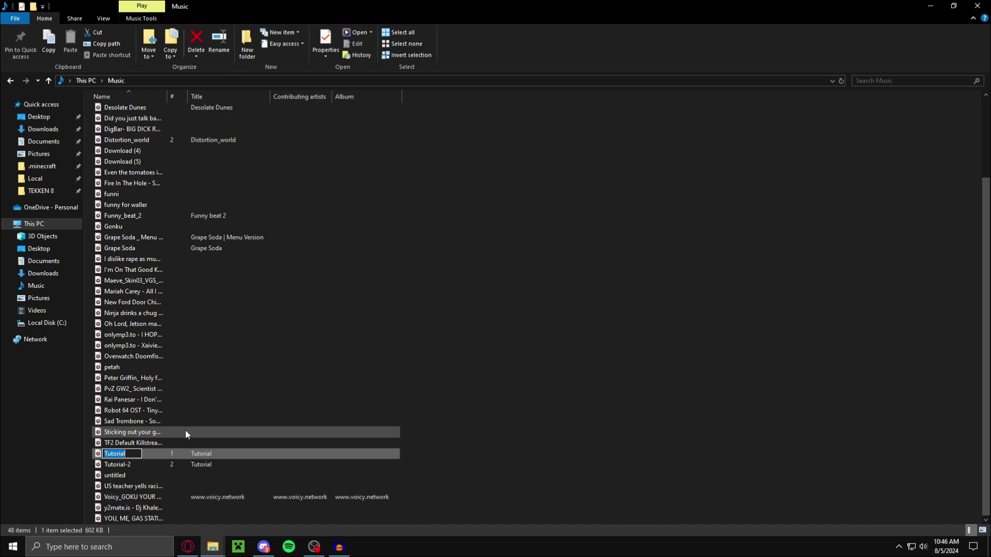
pyautogui.write('71215077')
pyautogui.press('Return')
# Switch back to the Jukebox WEM List and copy the Loop ID of STORM RISING (Normal)
pyautogui.hotkey('alt', 'Tab')
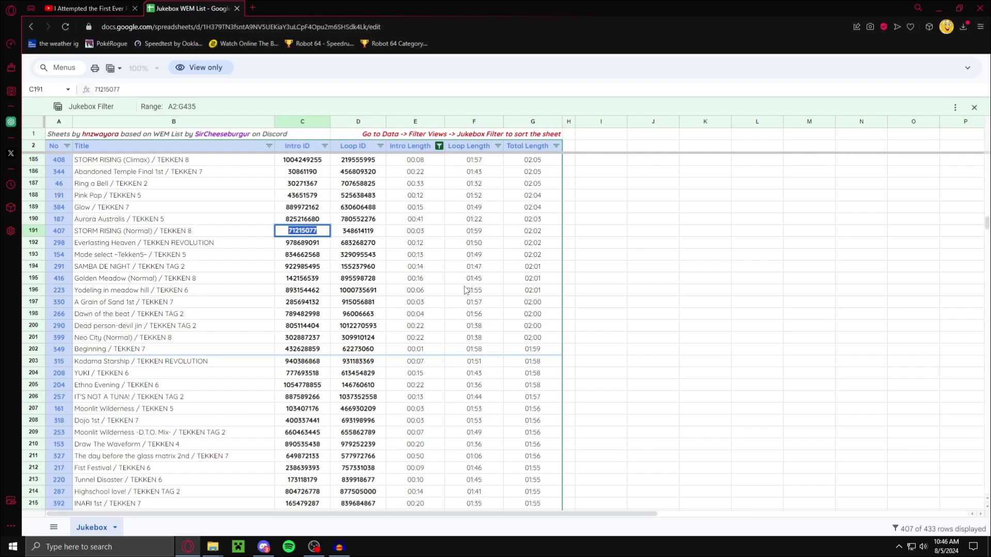
pyautogui.click(362, 232)
pyautogui.doubleClick(362, 231)
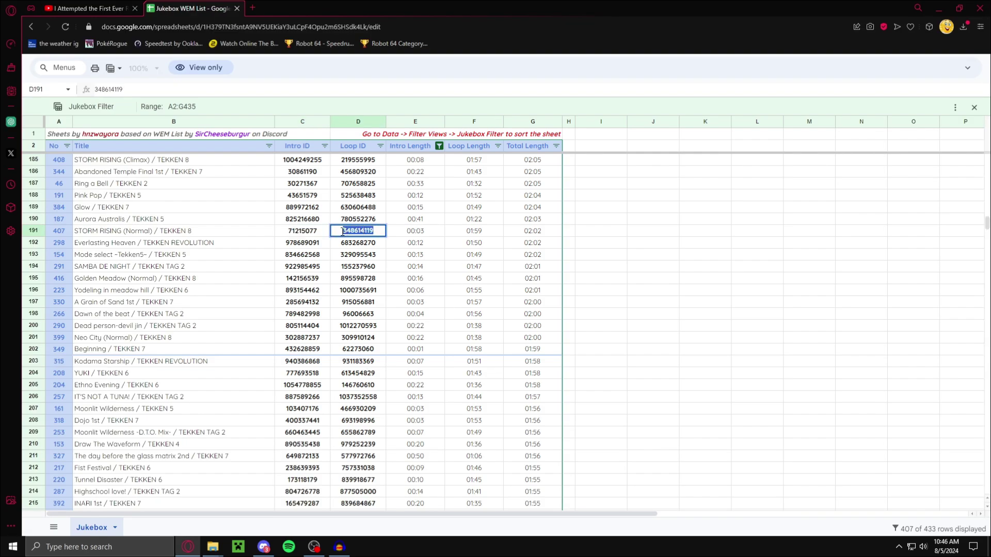
# Return to the Music folder in File Explorer and rename the Tutorial-2 file as 348614119
pyautogui.hotkey('alt', 'Tab')
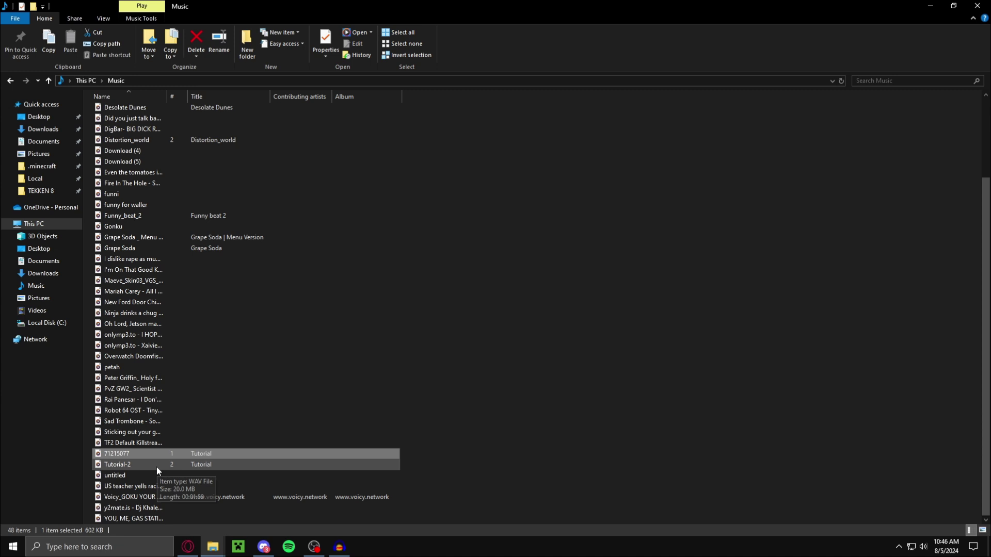
pyautogui.rightClick(156, 467)
pyautogui.click(118, 464)
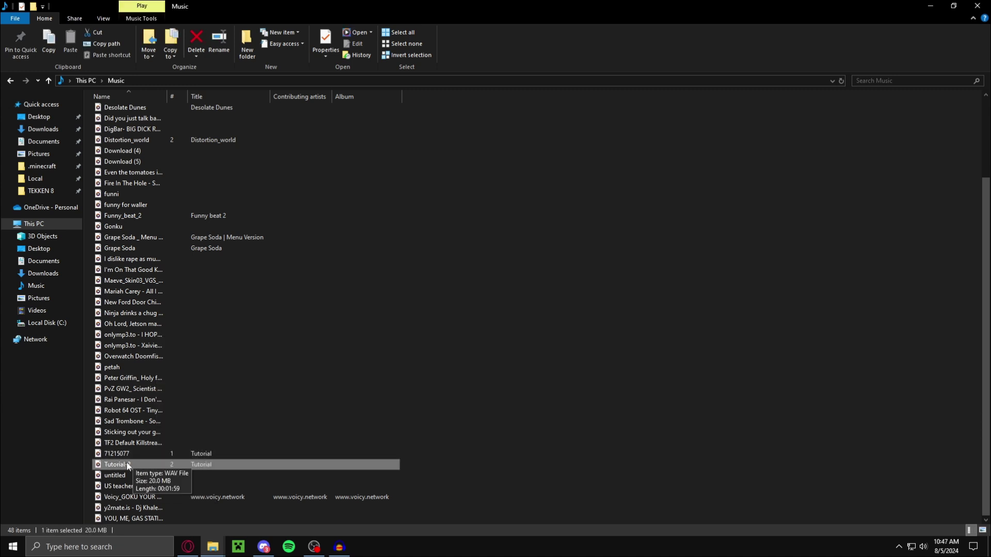
pyautogui.rightClick(126, 463)
pyautogui.click(145, 442)
pyautogui.write('348614119')
pyautogui.press('Return')
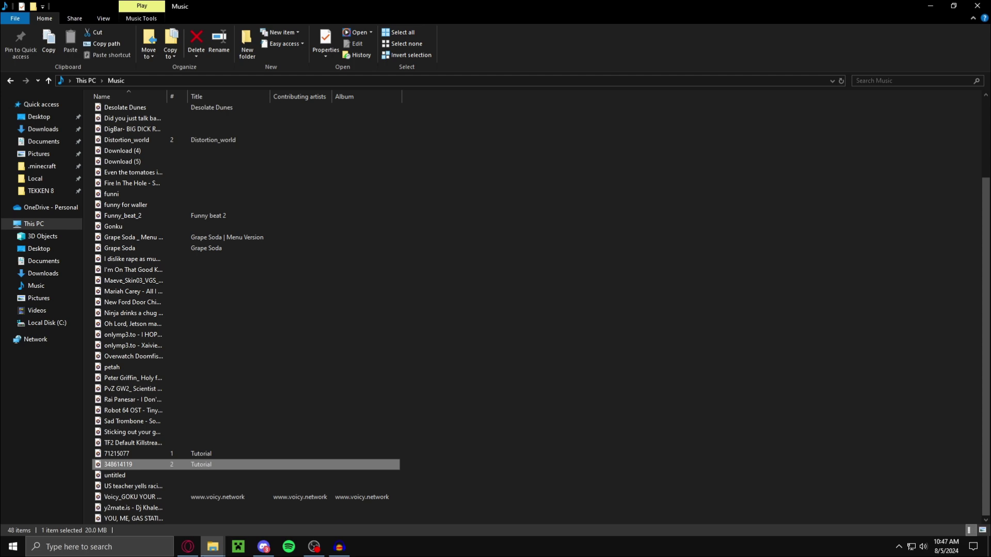
# Bring up the Audiokinetic Launcher from the tekken folder and choose Wwise version 2022.1.14 as the version to install
pyautogui.moveTo(213, 546)
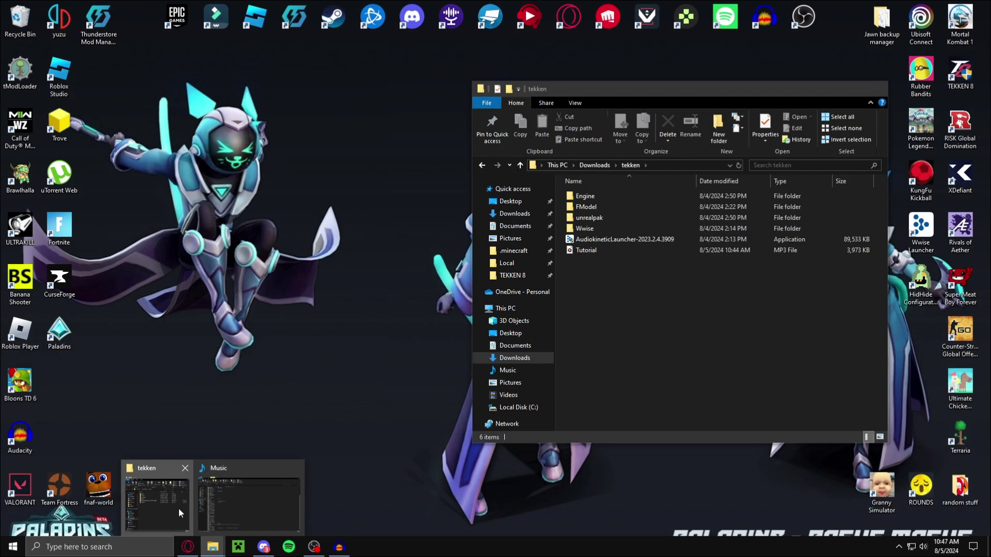
pyautogui.click(178, 508)
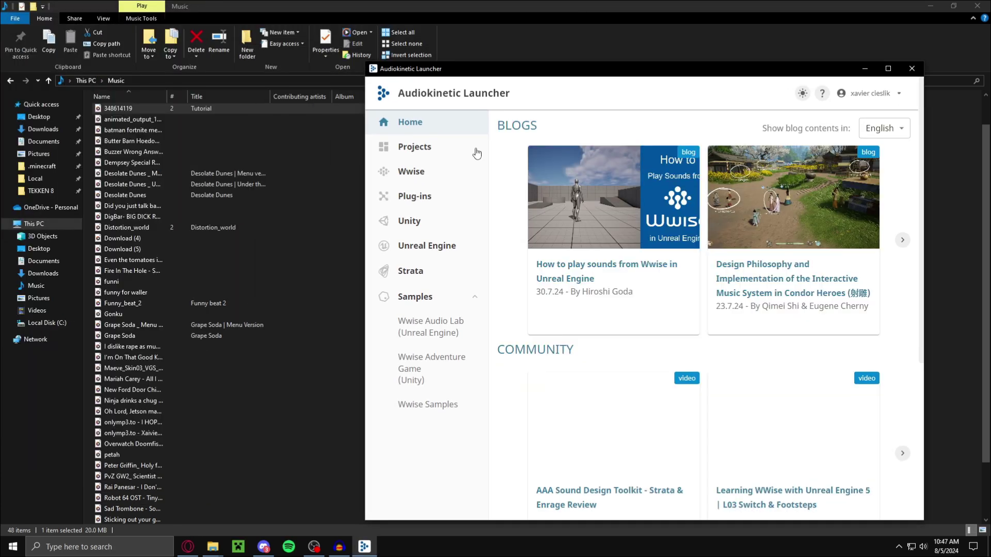
pyautogui.click(439, 172)
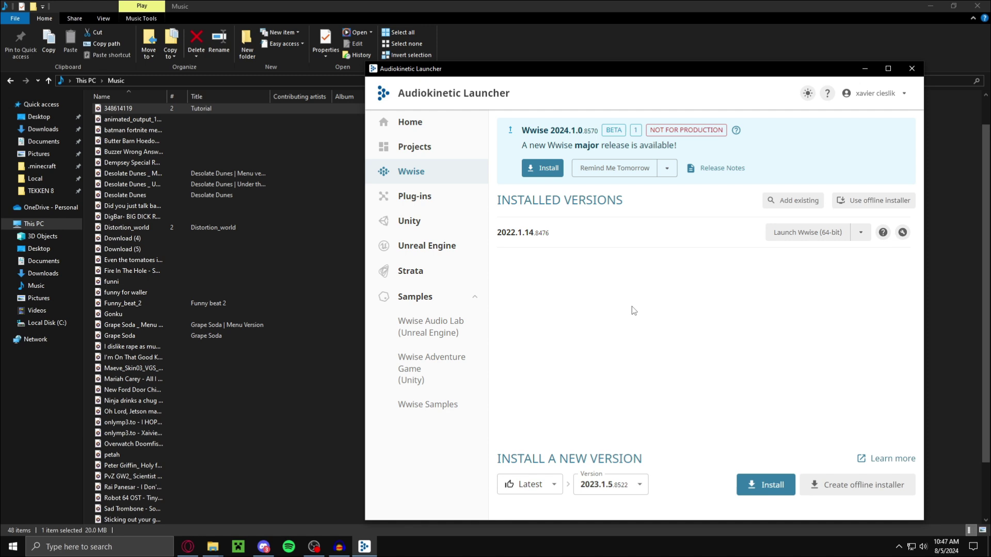
pyautogui.click(618, 486)
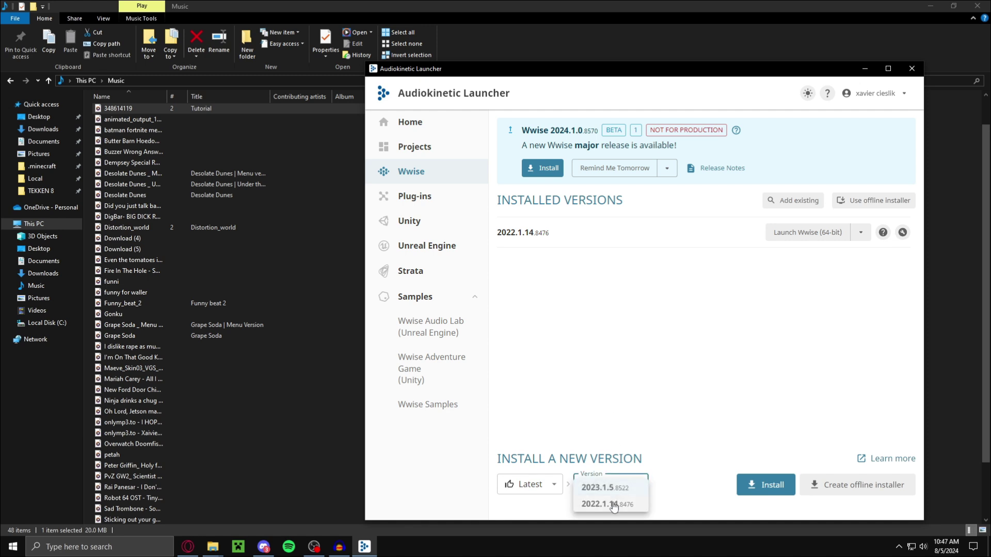
pyautogui.click(613, 504)
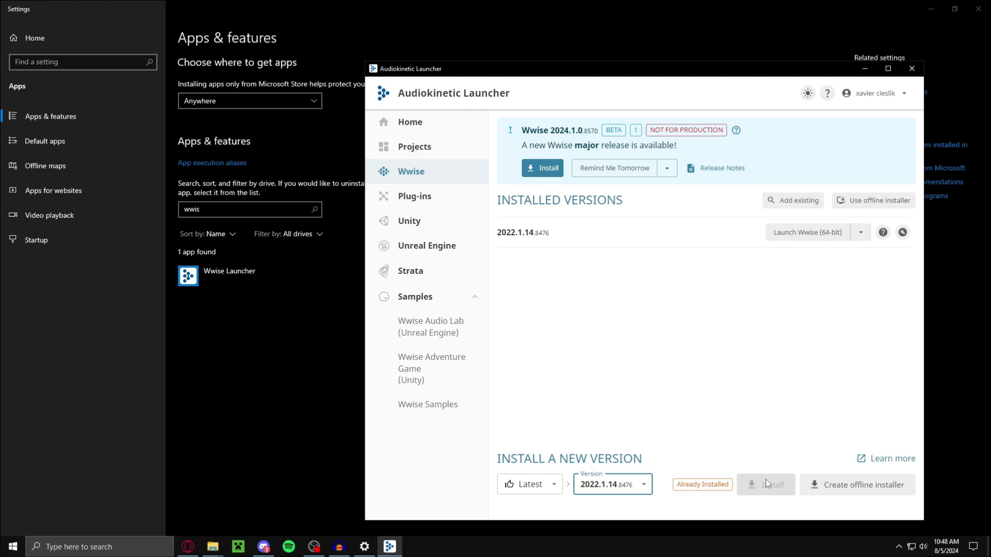
# Close the Audiokinetic Launcher and open the Wwise folder inside the tekken folder
pyautogui.click(913, 68)
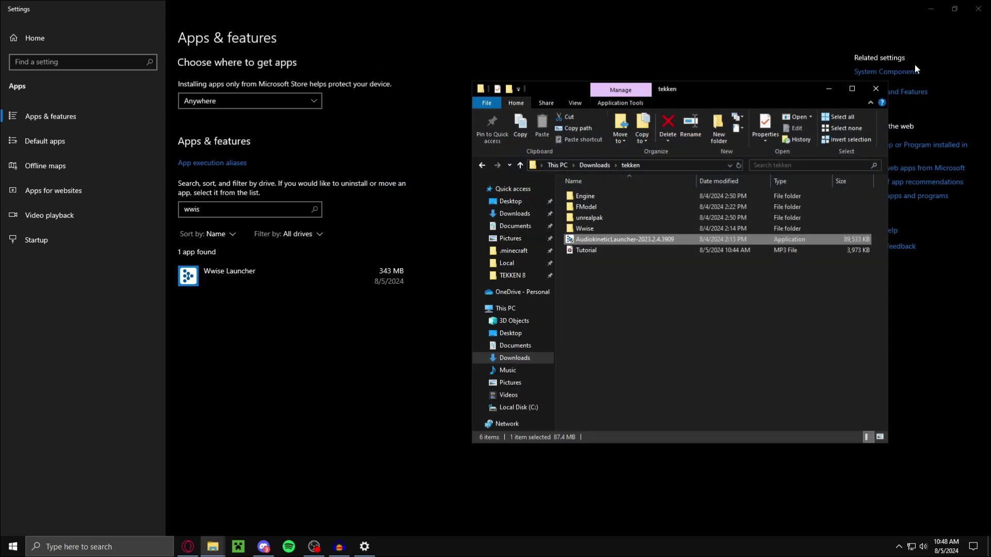
pyautogui.click(612, 277)
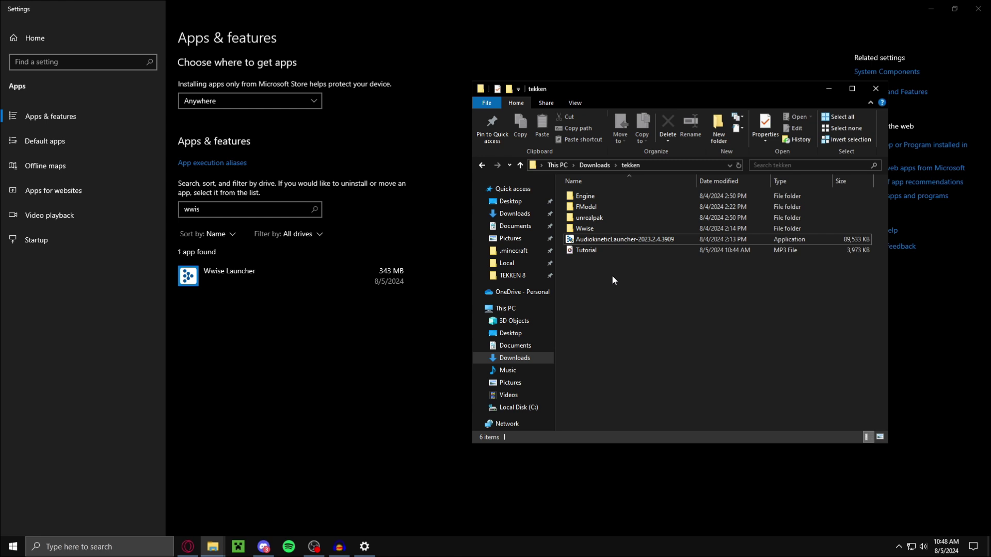
pyautogui.doubleClick(591, 228)
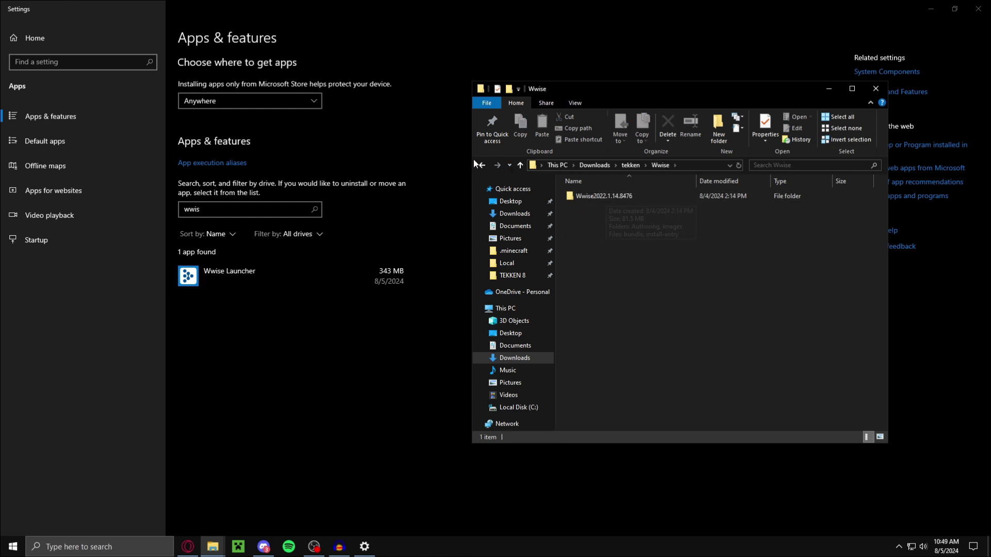
# Launch Wwise from Authoring > x64 > Release > bin inside the Wwise2022.1.14.8476 folder
pyautogui.click(474, 162)
pyautogui.doubleClick(588, 225)
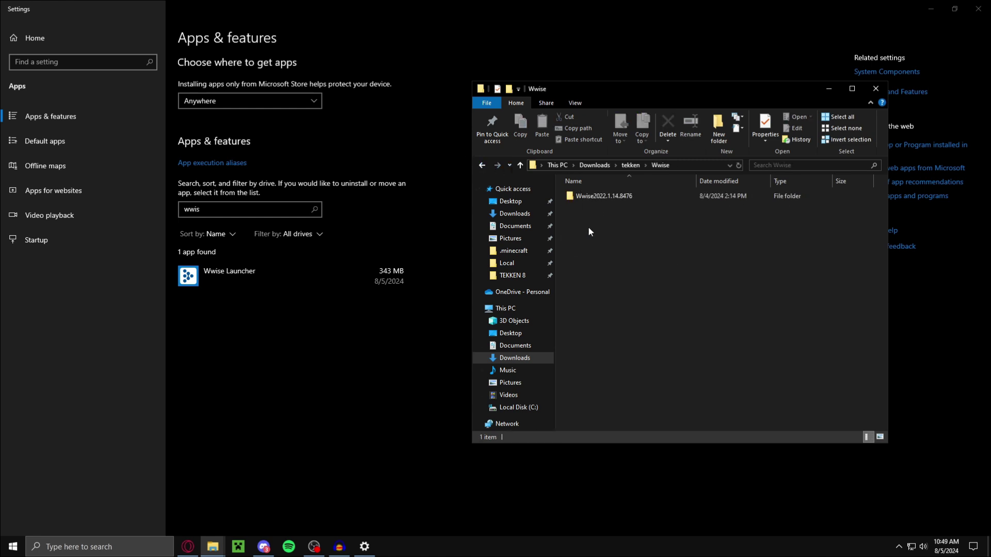
pyautogui.doubleClick(600, 199)
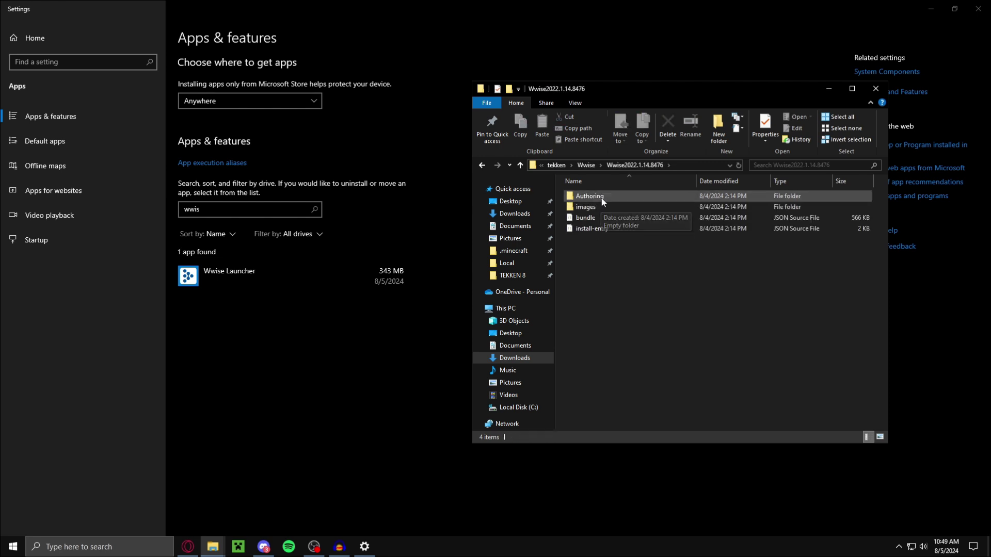
pyautogui.doubleClick(602, 201)
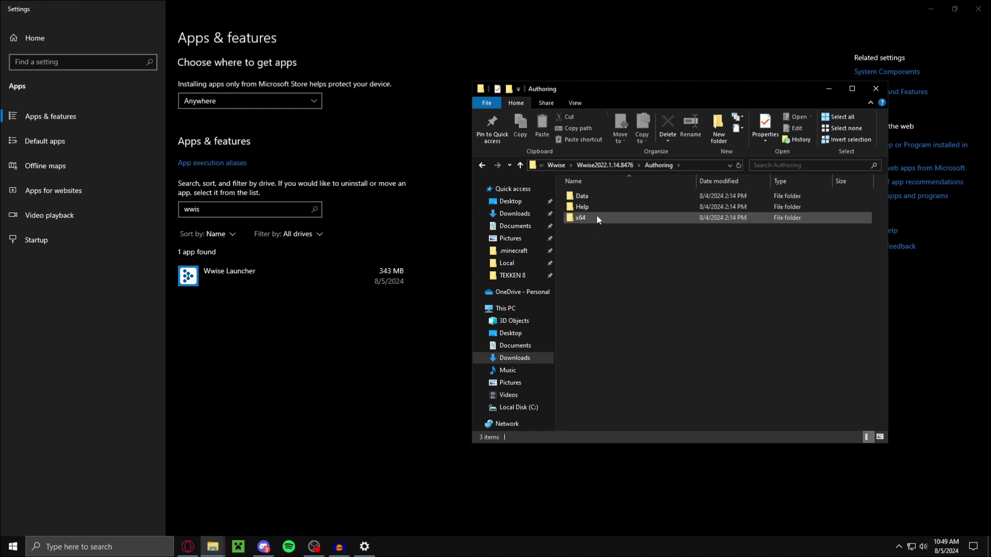
pyautogui.doubleClick(596, 217)
pyautogui.doubleClick(599, 197)
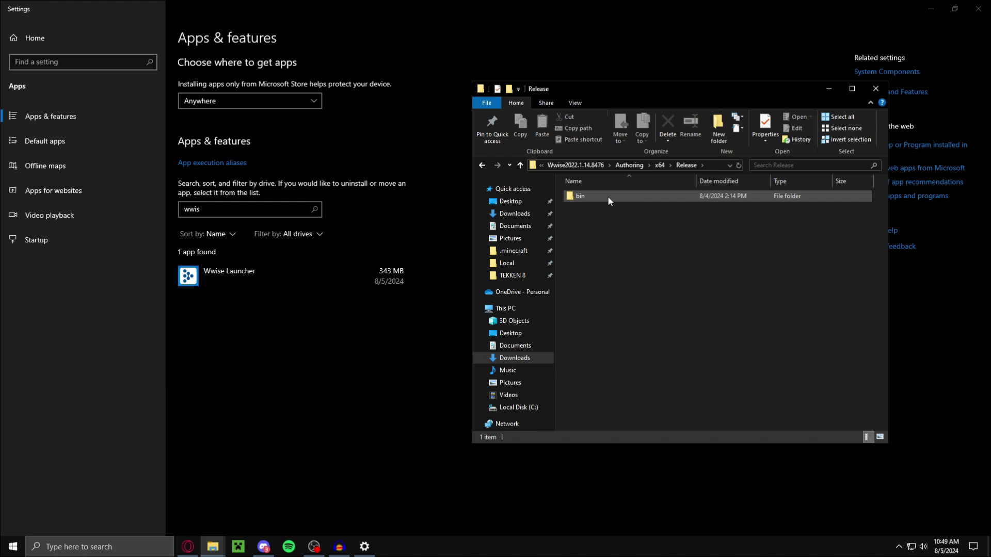
pyautogui.doubleClick(606, 197)
pyautogui.scroll(-7, 609, 202)
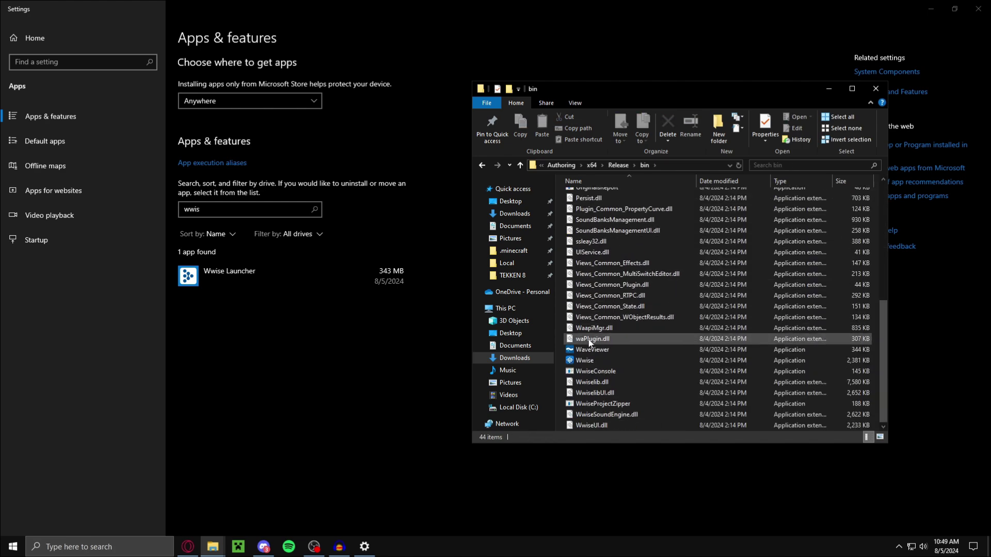
pyautogui.click(590, 363)
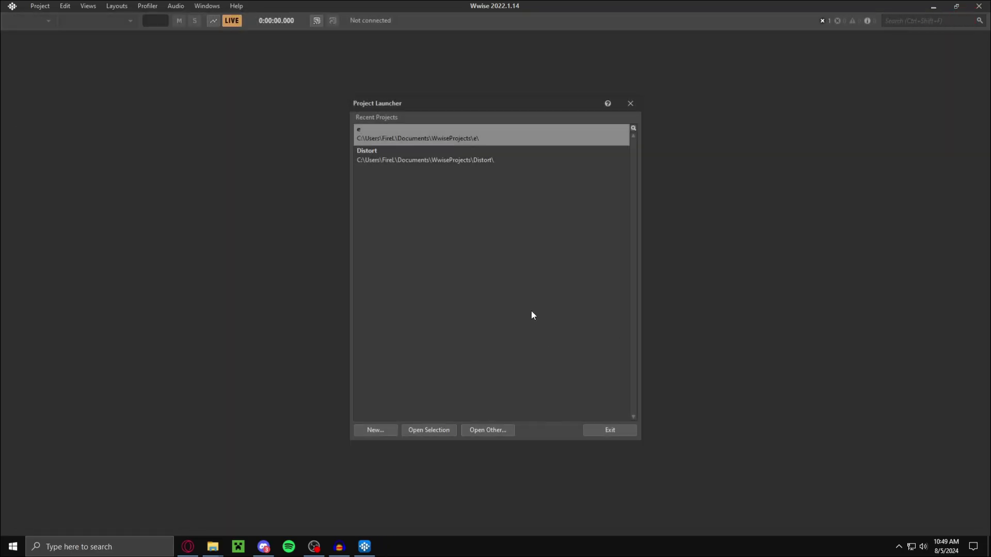
# Create a new Wwise project named tutorial for the Windows platform and dismiss the License Manager
pyautogui.click(487, 279)
pyautogui.click(387, 432)
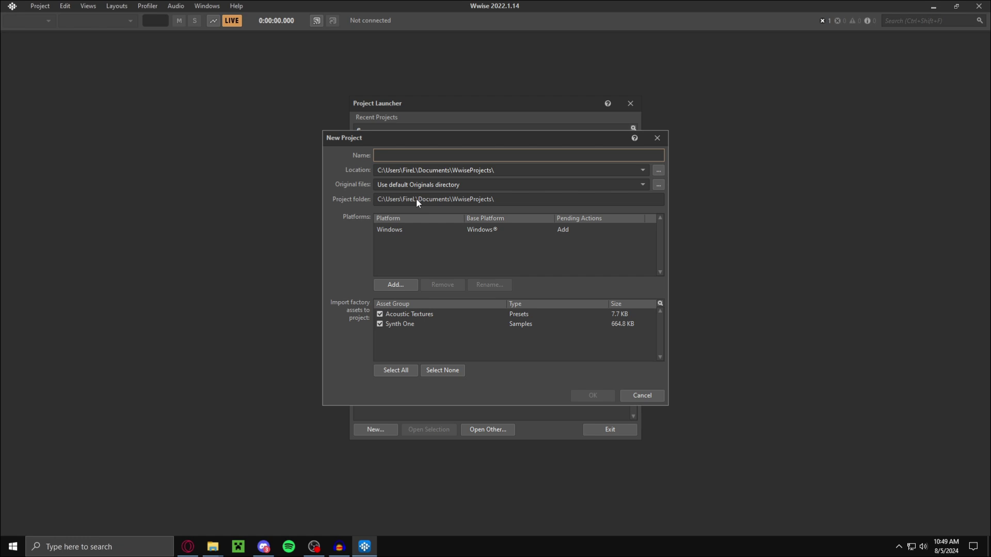
pyautogui.write('tutorial')
pyautogui.click(596, 395)
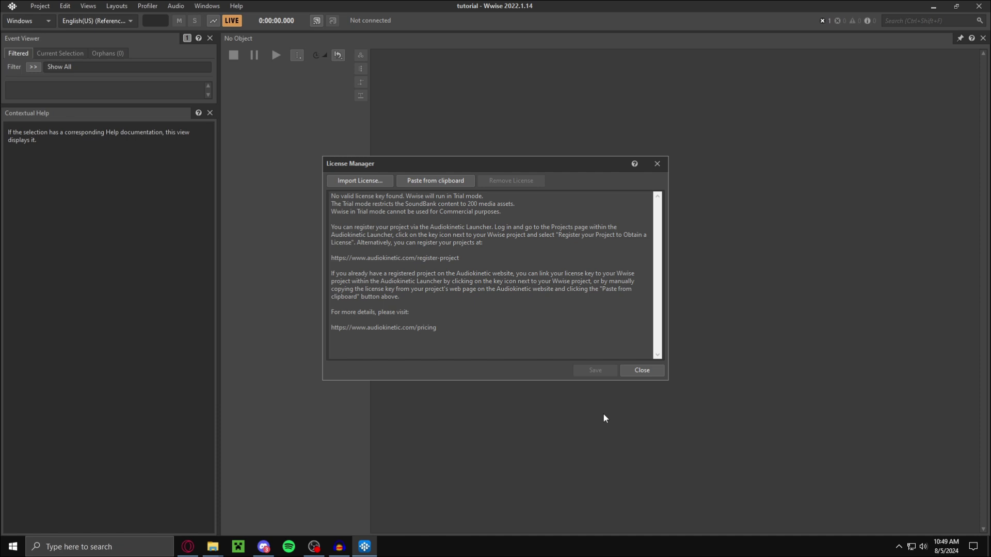
pyautogui.click(642, 372)
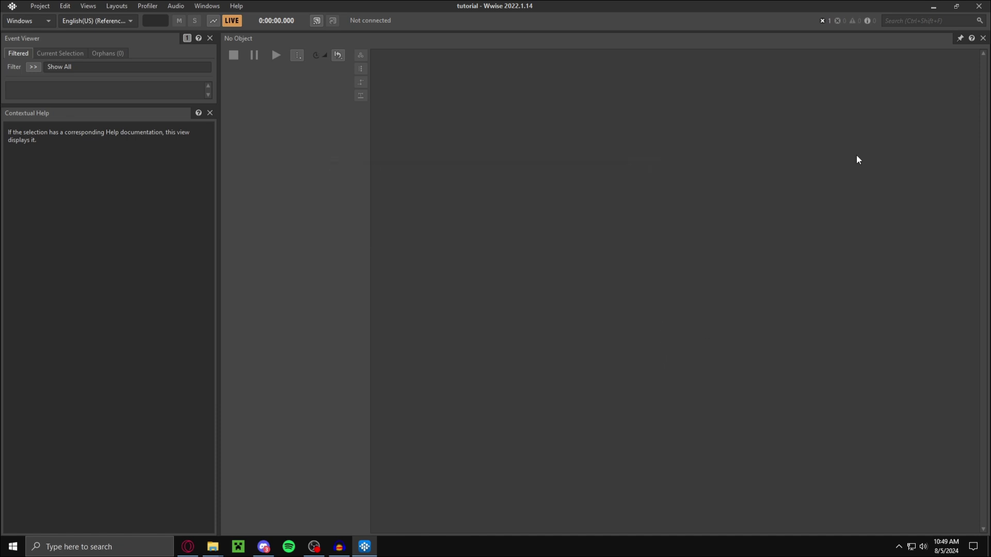
# Search the project for "def", examine the Default Conversion Settings for the Windows platform, and close them
pyautogui.click(917, 21)
pyautogui.write('def')
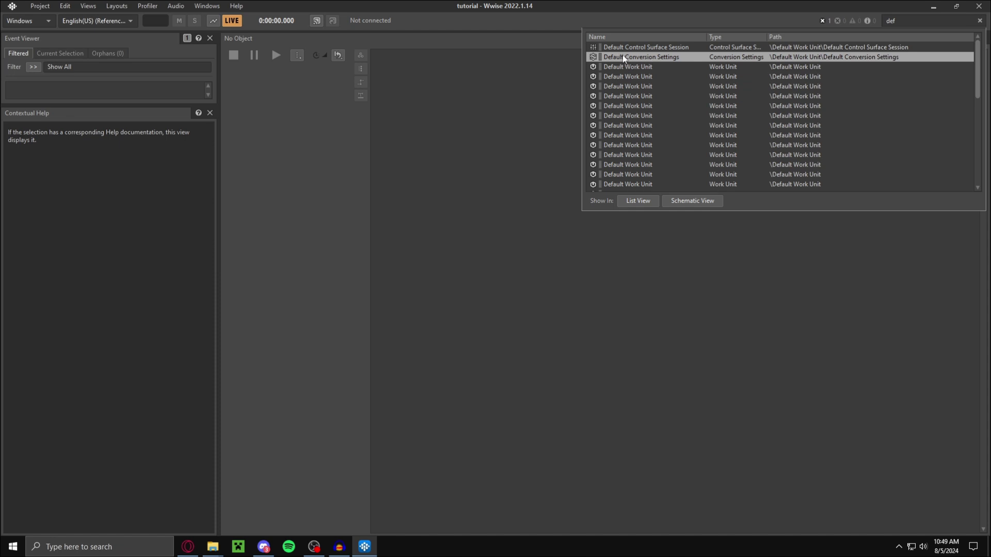
pyautogui.click(624, 57)
pyautogui.moveTo(301, 48); pyautogui.dragTo(472, 69)
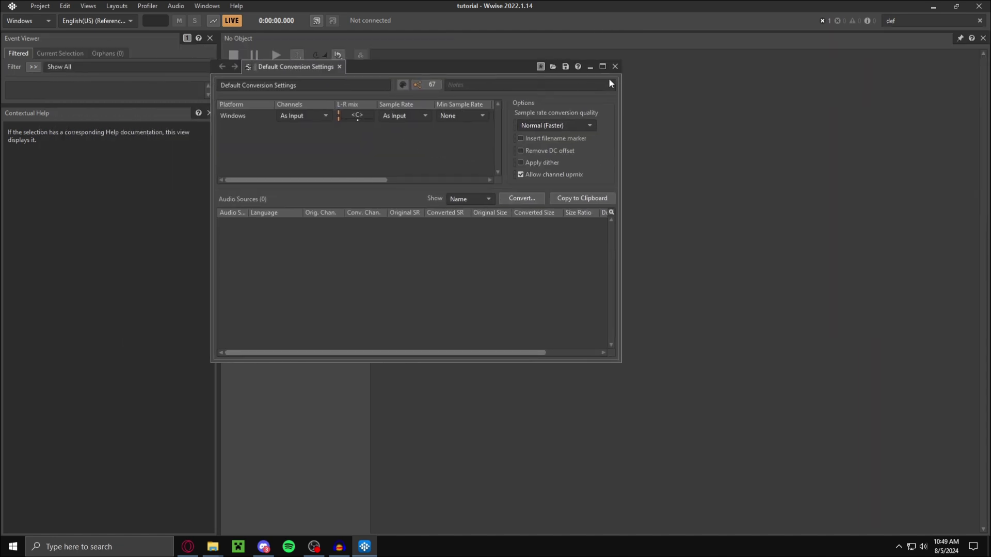
pyautogui.click(602, 67)
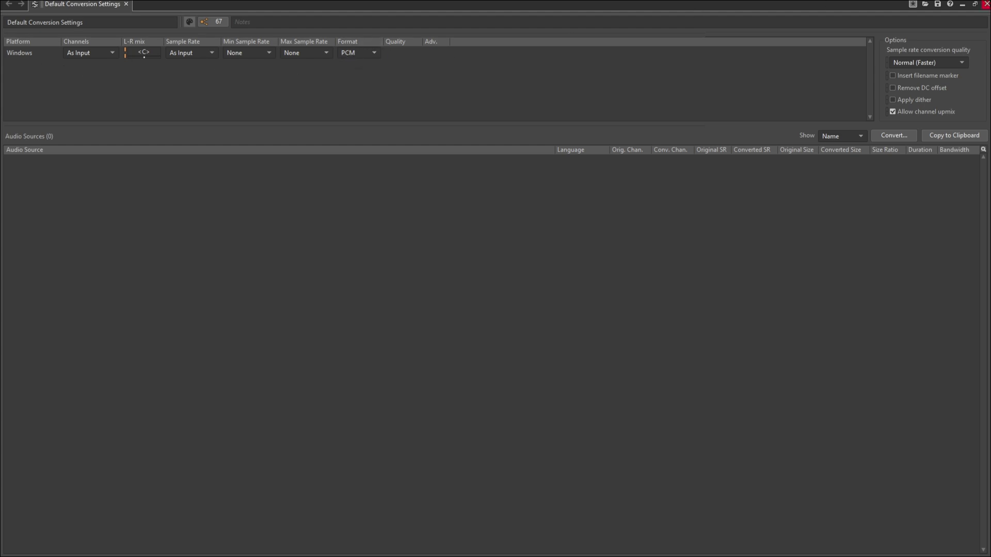
pyautogui.click(987, 4)
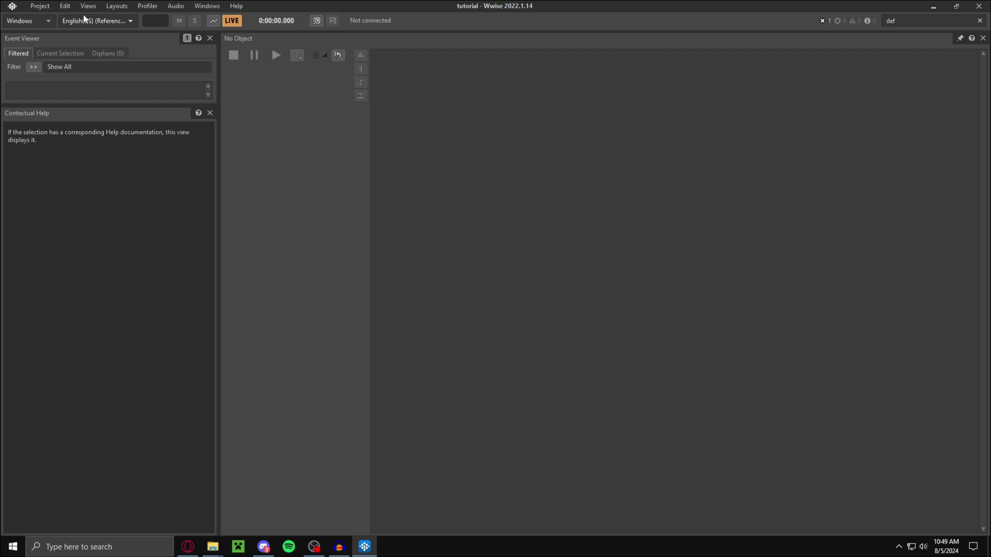
# Import 71215077.wav and 348614119.wav from the Music folder into the project as new Sound SFX objects
pyautogui.click(40, 5)
pyautogui.click(72, 106)
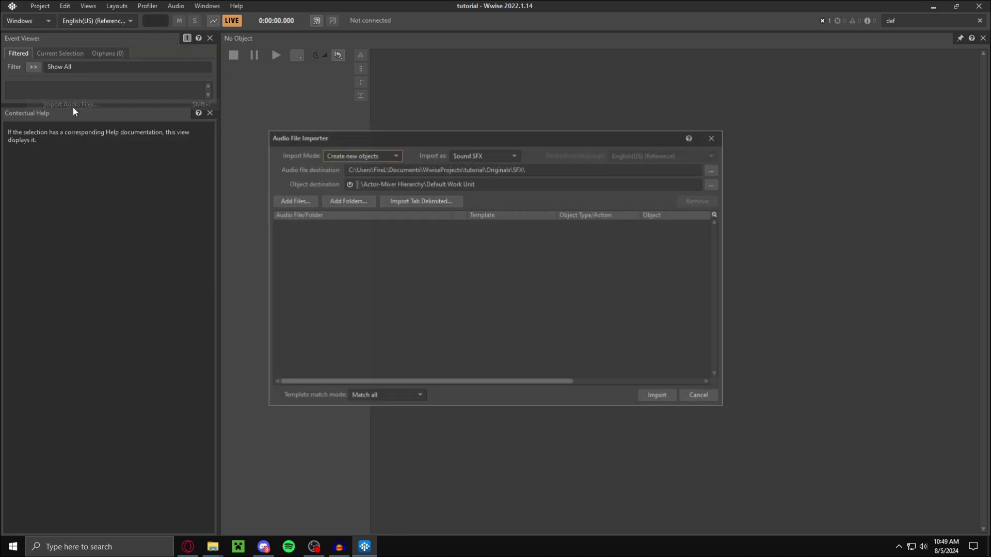
pyautogui.hotkey('alt', 'Tab')
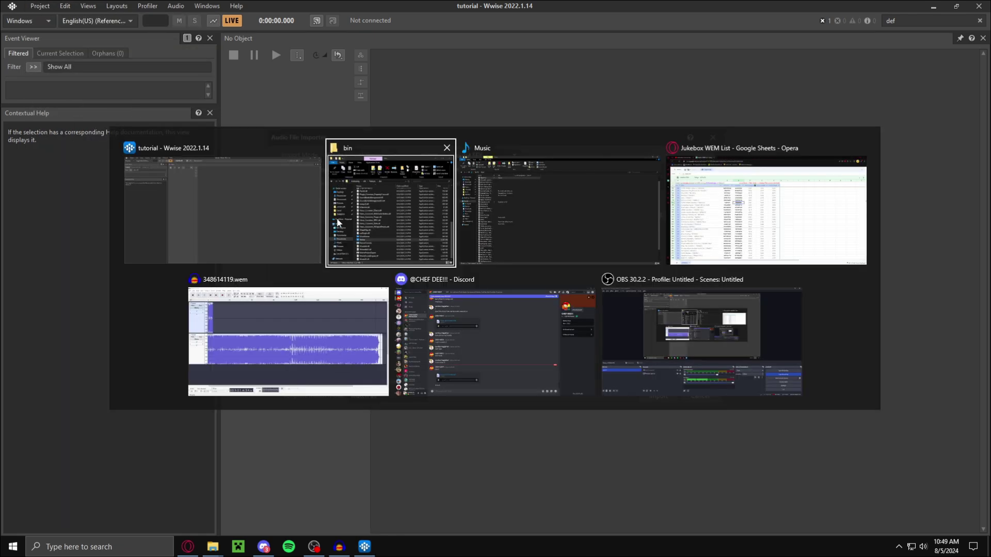
pyautogui.click(495, 209)
pyautogui.moveTo(494, 7); pyautogui.dragTo(723, 129)
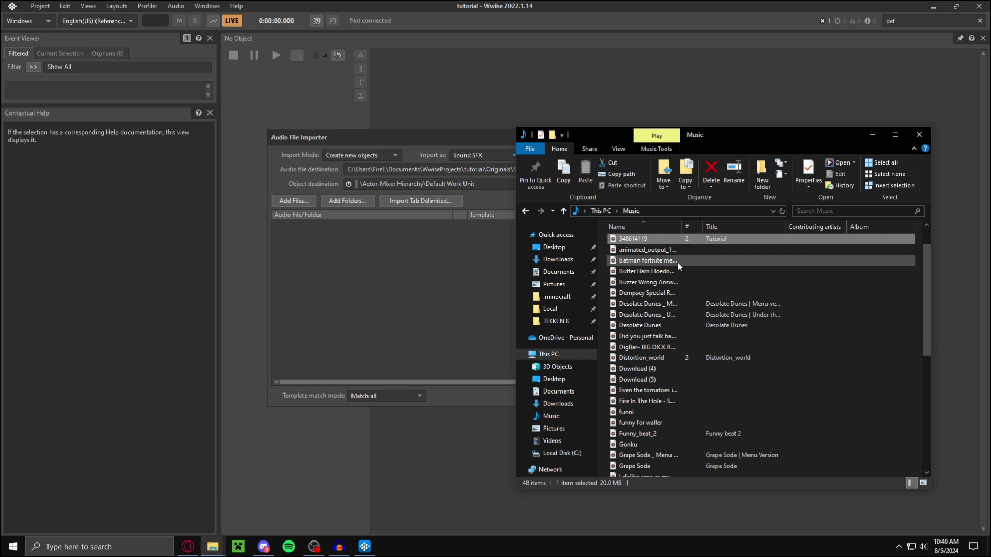
pyautogui.scroll(1, 668, 257)
pyautogui.click(664, 266)
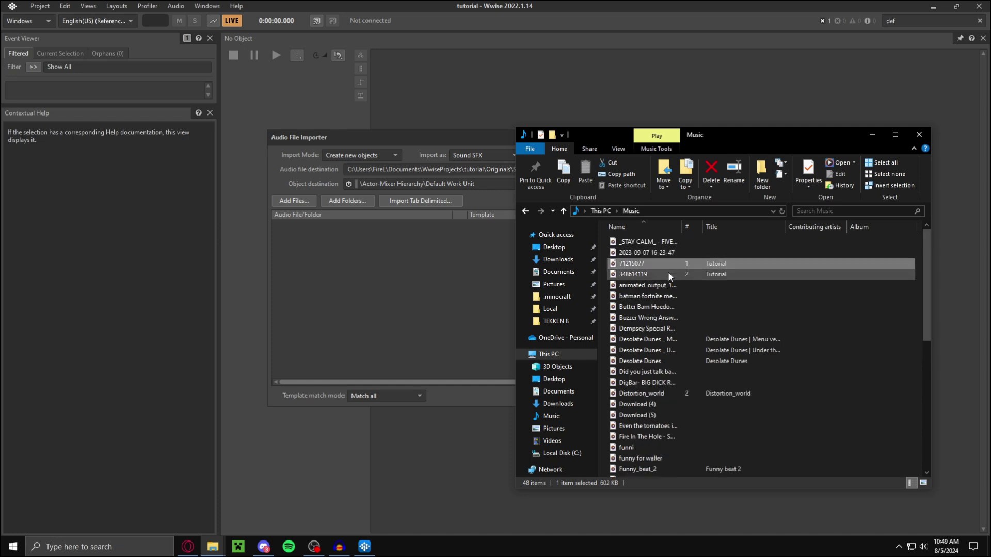
pyautogui.keyDown('shift'); pyautogui.click(668, 272); pyautogui.keyUp('shift')
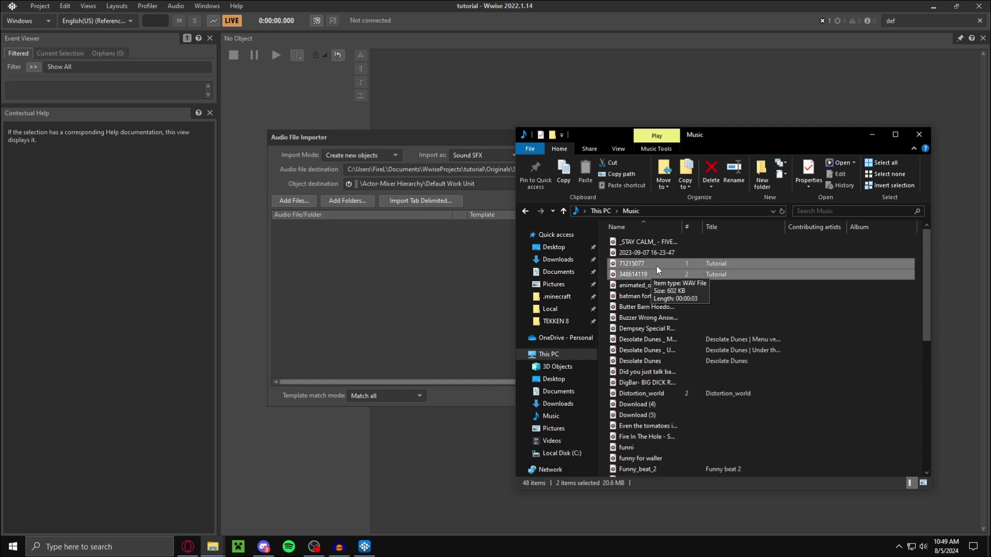
pyautogui.moveTo(656, 267); pyautogui.dragTo(388, 238)
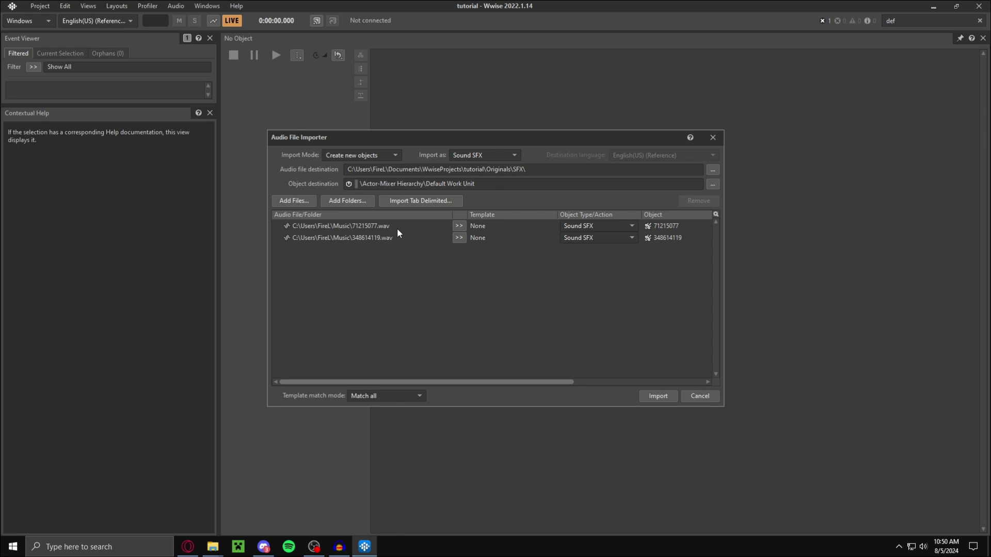
pyautogui.click(670, 396)
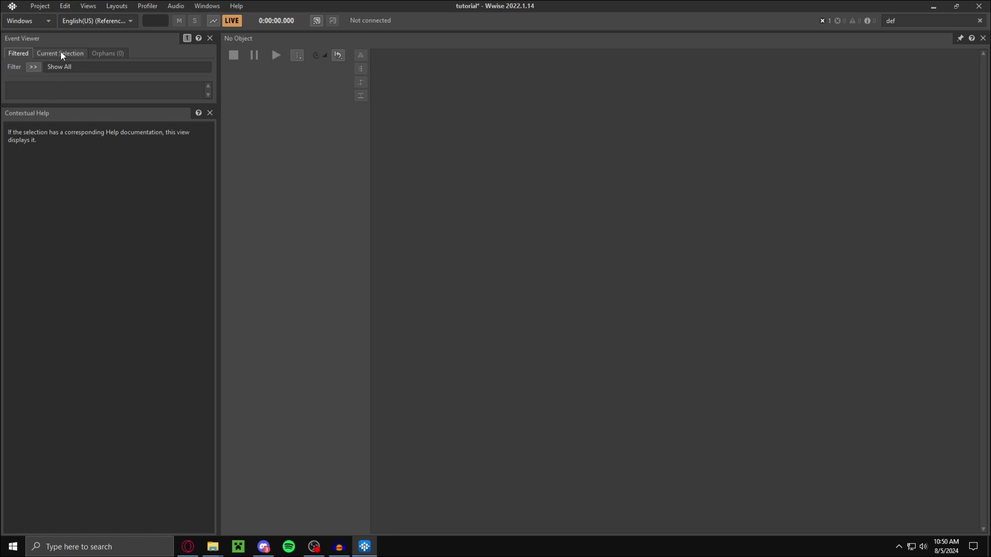
# Convert all of the project's audio files for the Windows platform
pyautogui.click(32, 7)
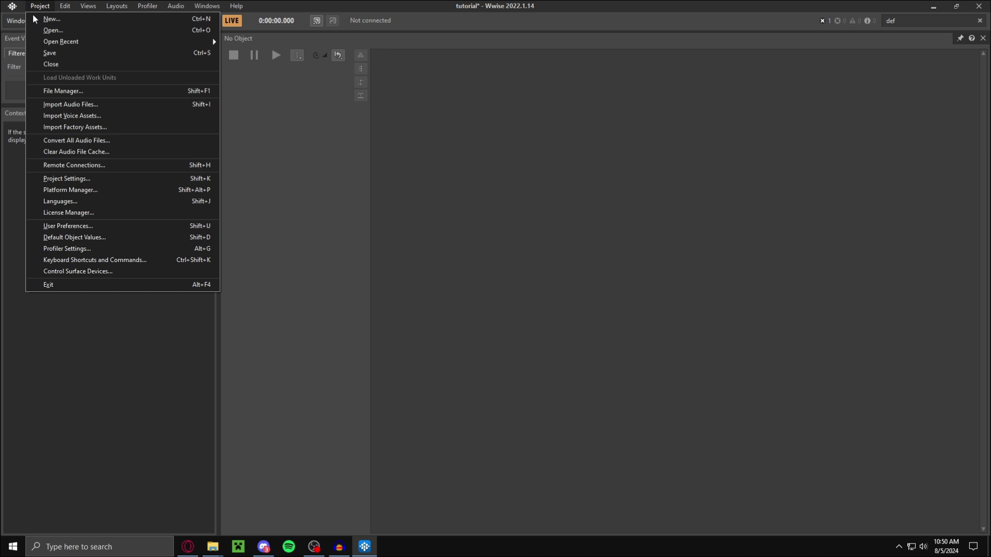
pyautogui.click(64, 140)
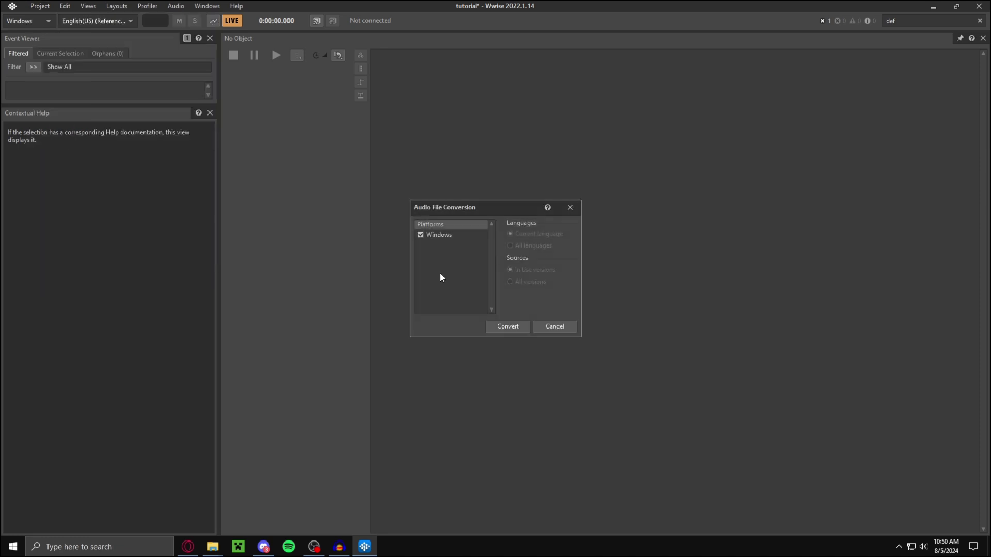
pyautogui.click(504, 328)
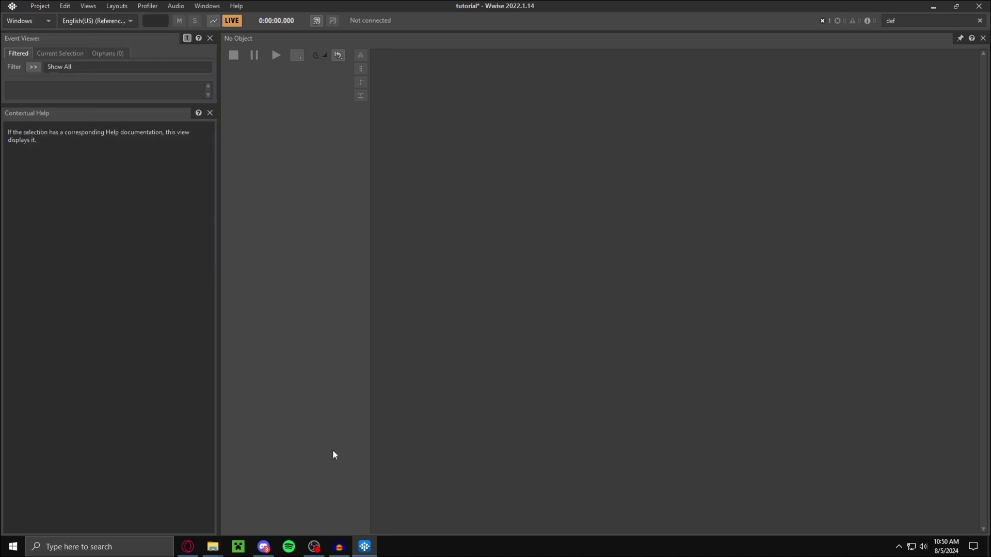
# In File Explorer, open Documents > WwiseProjects > tutorial > .cache > Windows > SFX and select both converted WEM files
pyautogui.click(213, 546)
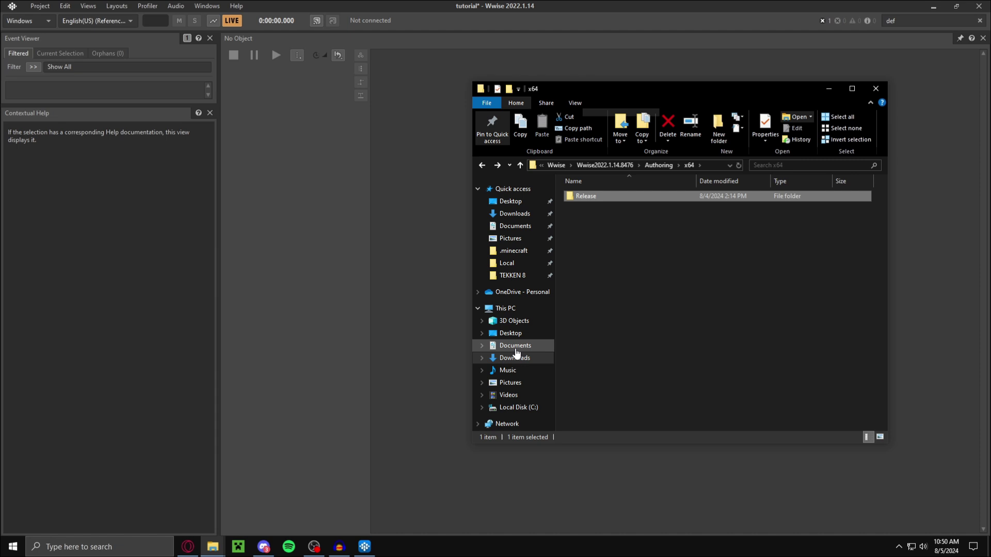
pyautogui.click(516, 346)
pyautogui.scroll(-5, 633, 299)
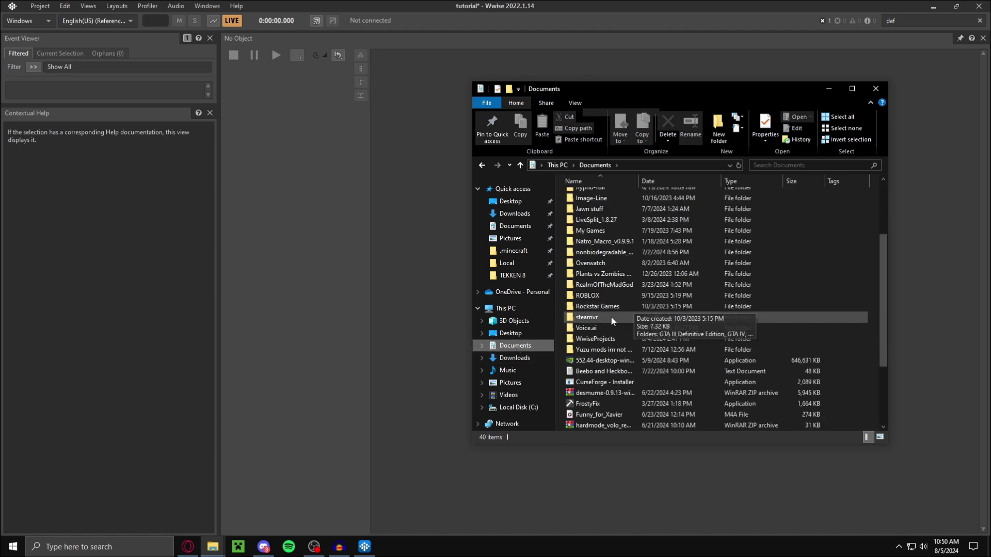
pyautogui.doubleClick(609, 340)
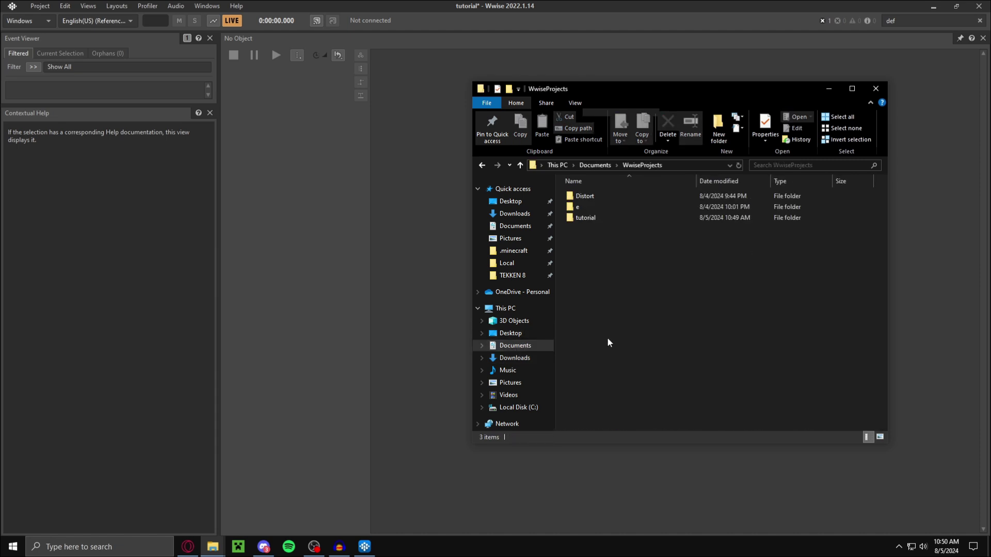
pyautogui.doubleClick(587, 222)
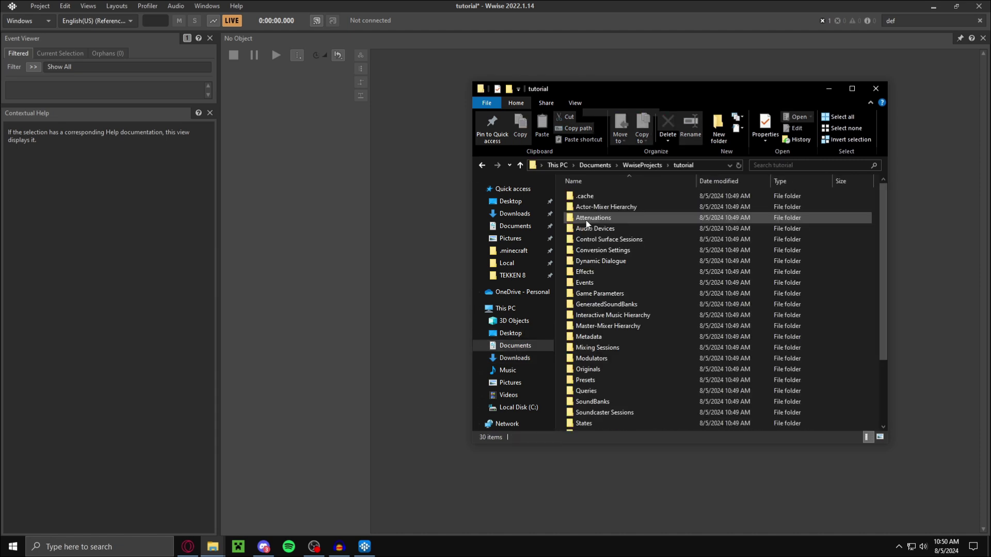
pyautogui.doubleClick(602, 200)
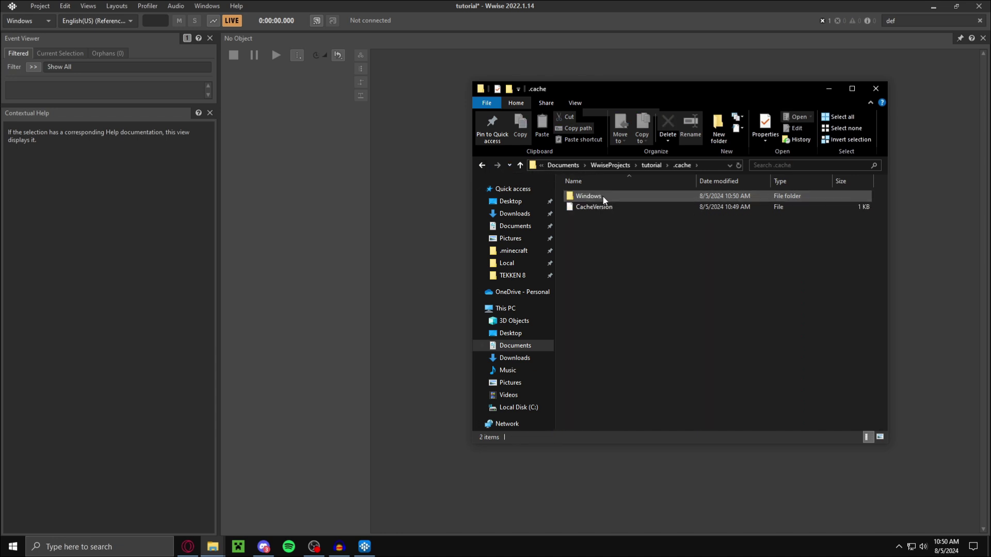
pyautogui.doubleClick(603, 198)
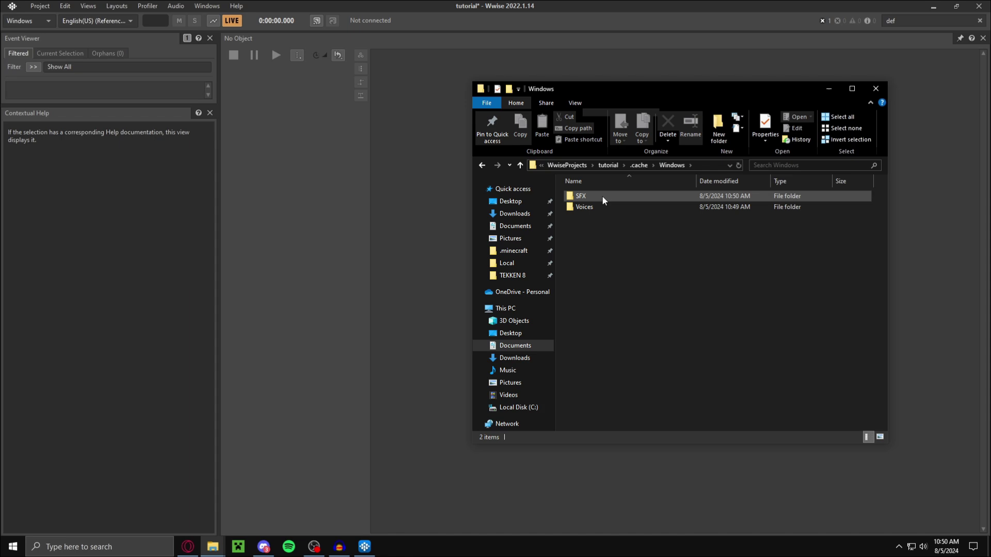
pyautogui.doubleClick(603, 197)
pyautogui.moveTo(621, 240); pyautogui.dragTo(620, 203)
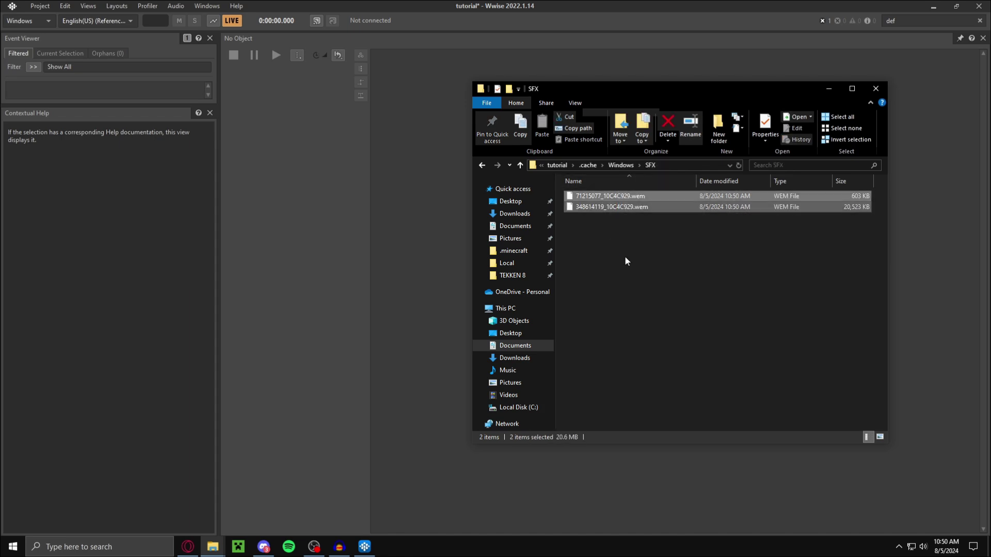
pyautogui.moveTo(624, 256); pyautogui.dragTo(636, 201)
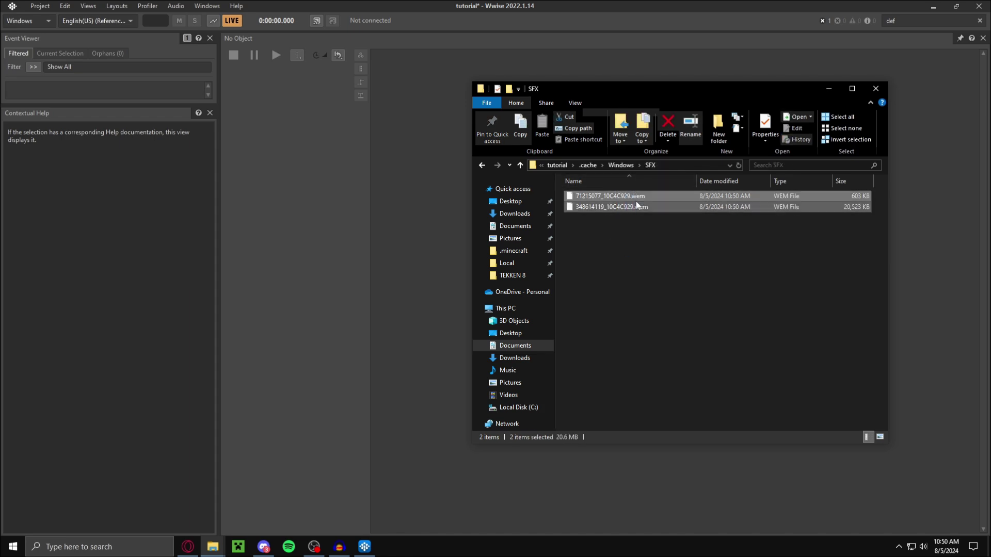
# Close Wwise and maximize the File Explorer window with the SFX folder's WEM files
pyautogui.click(979, 5)
pyautogui.press('Return')
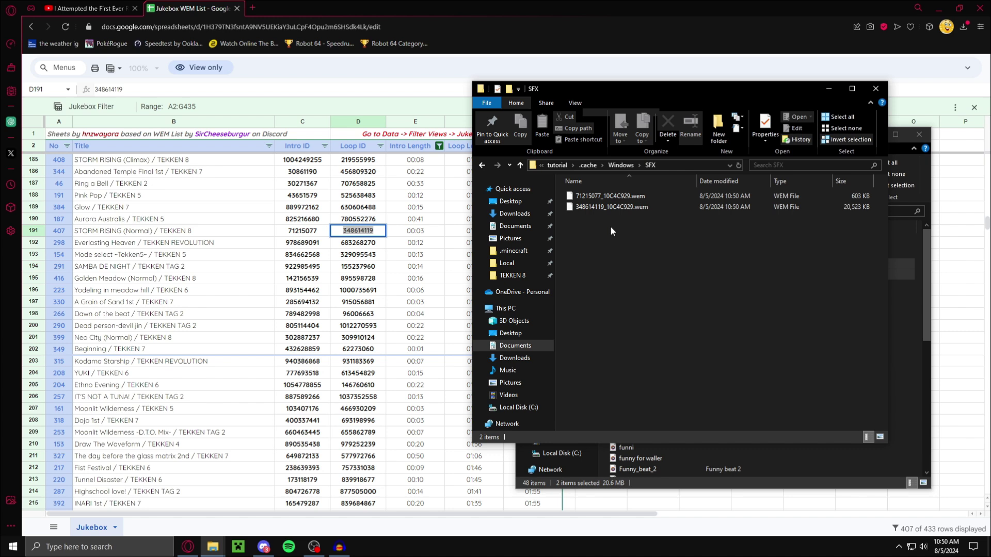
pyautogui.rightClick(607, 207)
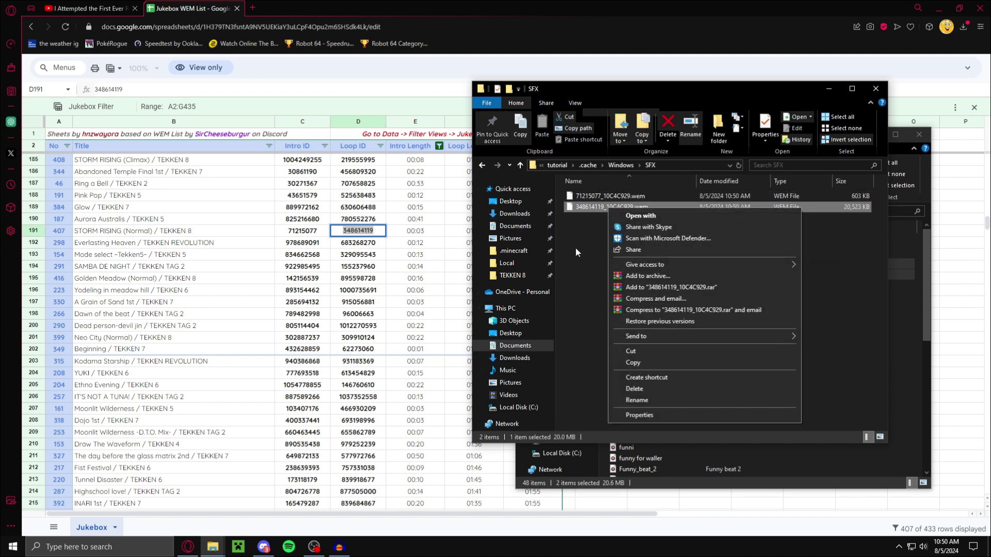
pyautogui.press('Escape')
pyautogui.click(852, 88)
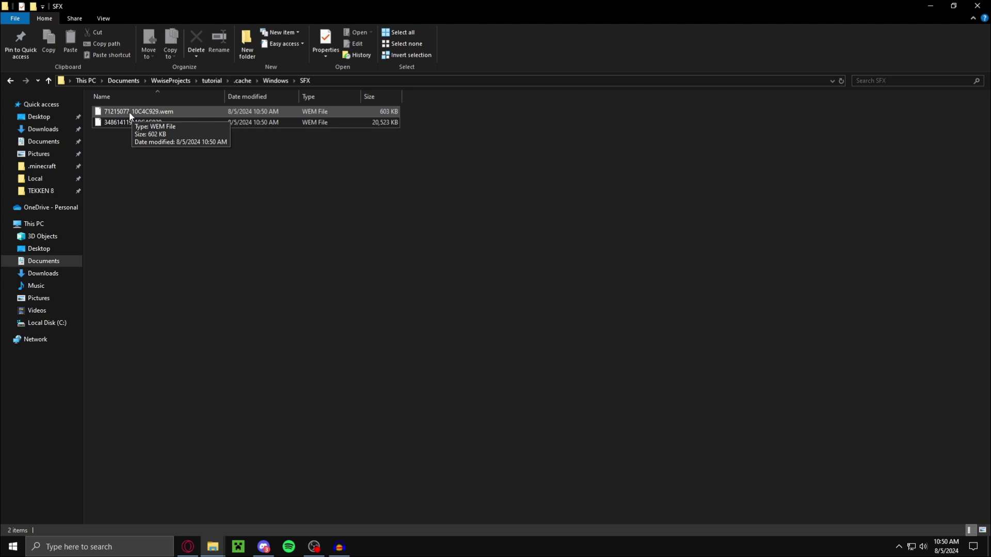
pyautogui.click(232, 130)
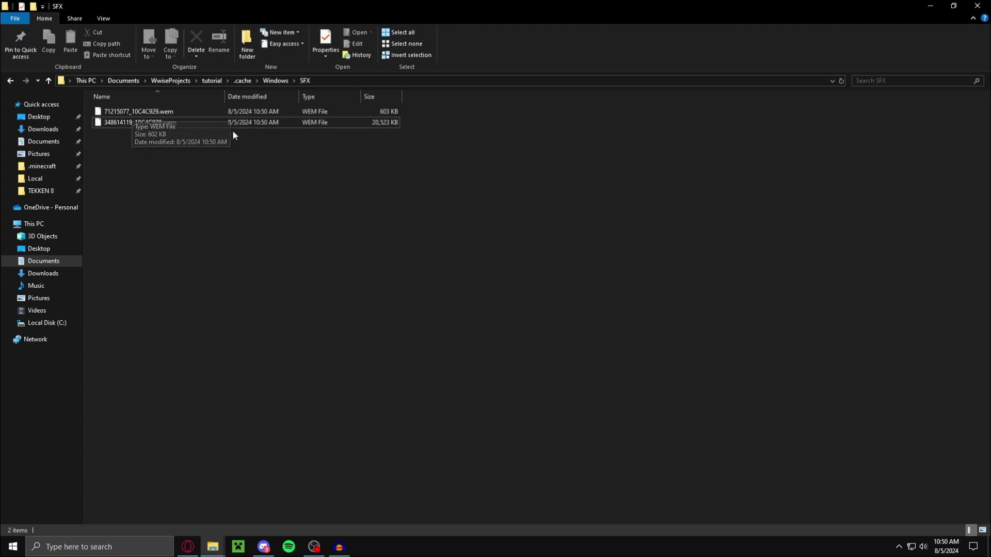
# Rename the converted file 348614119_10C4C929.wem as 348614119.wem
pyautogui.rightClick(183, 122)
pyautogui.rightClick(149, 122)
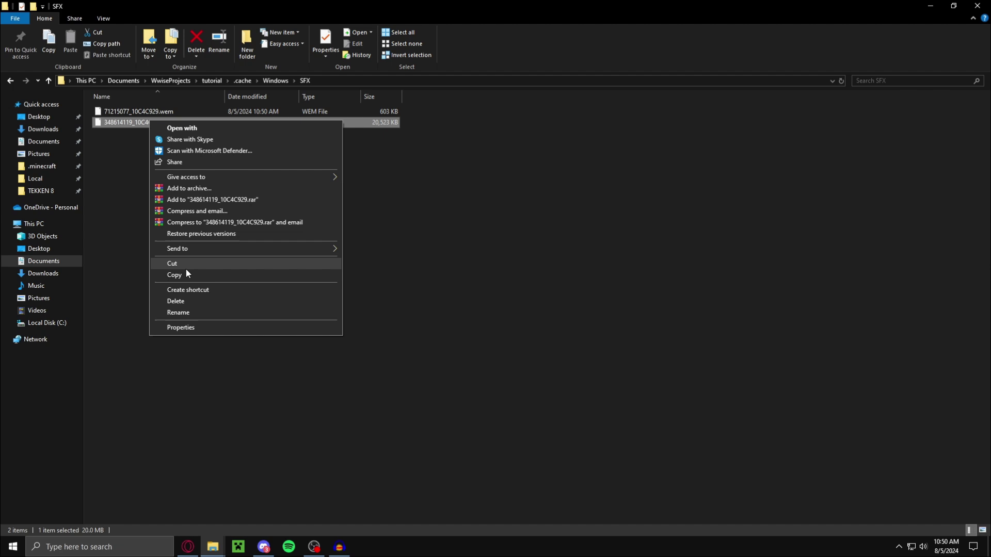
pyautogui.click(188, 312)
pyautogui.click(163, 126)
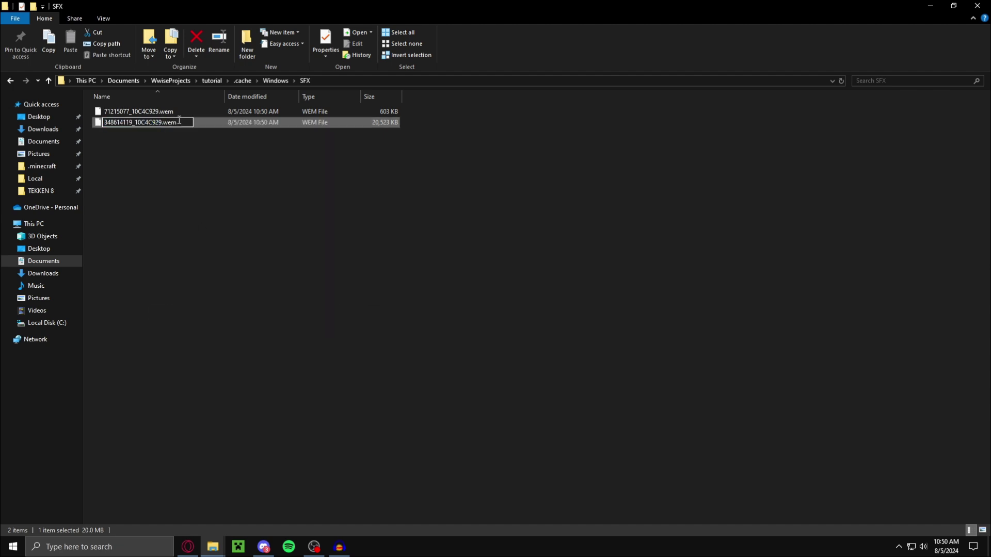
pyautogui.press('BackSpace')
pyautogui.press('BackSpace')
pyautogui.press('BackSpace')
pyautogui.press('BackSpace')
pyautogui.press('BackSpace')
pyautogui.press('BackSpace')
pyautogui.press('BackSpace')
pyautogui.press('BackSpace')
pyautogui.press('BackSpace')
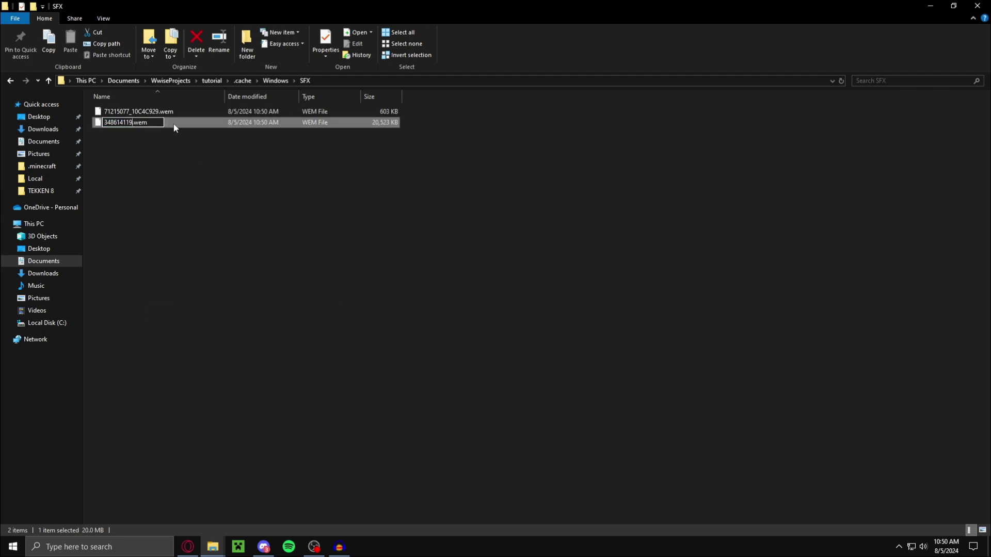
pyautogui.press('Return')
# Rename 71215077_10C4C929.wem as 71215077.wem in the SFX folder
pyautogui.rightClick(155, 112)
pyautogui.click(196, 299)
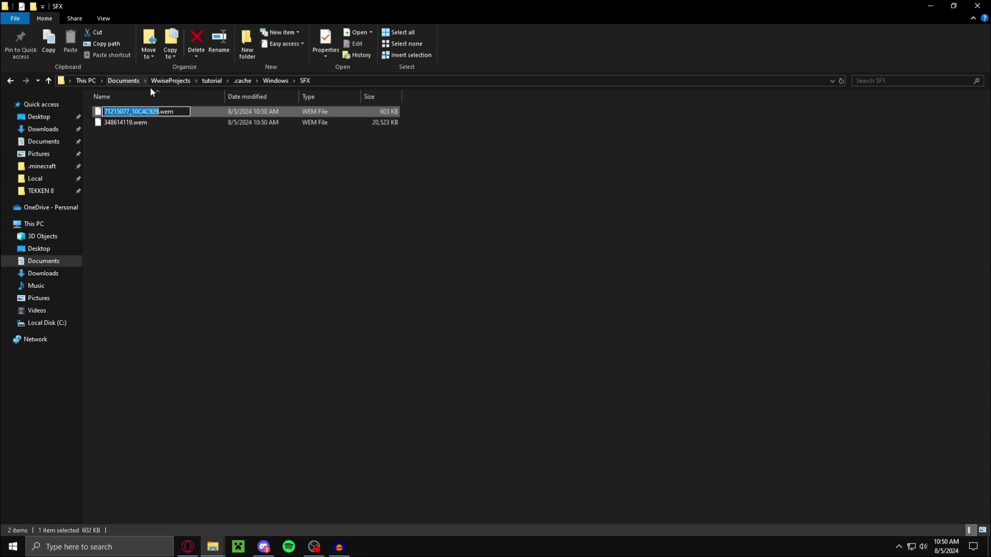
pyautogui.click(159, 113)
pyautogui.press('BackSpace')
pyautogui.press('BackSpace')
pyautogui.press('BackSpace')
pyautogui.press('BackSpace')
pyautogui.press('BackSpace')
pyautogui.press('BackSpace')
pyautogui.press('BackSpace')
pyautogui.press('BackSpace')
pyautogui.press('BackSpace')
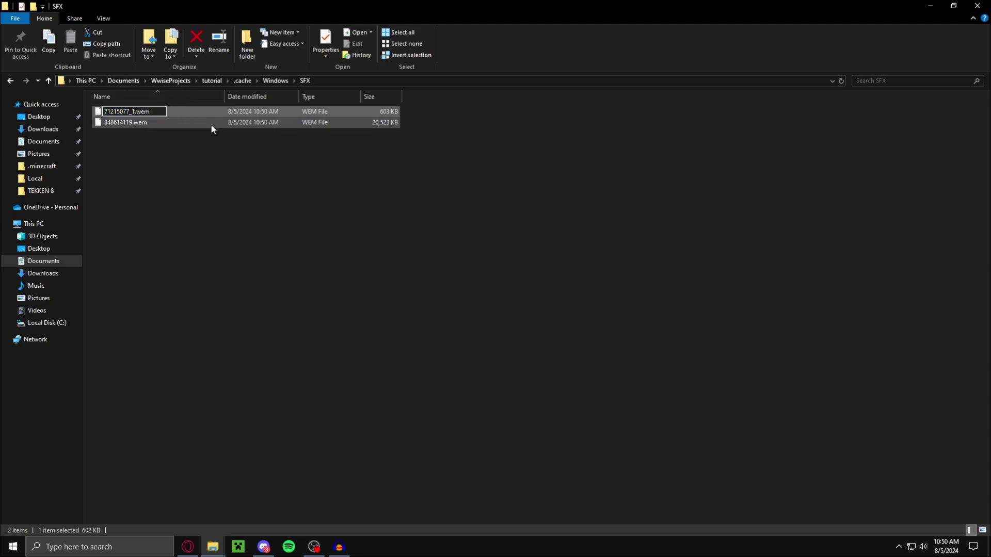
pyautogui.press('Return')
pyautogui.click(186, 152)
pyautogui.hotkey('ctrl', 'a')
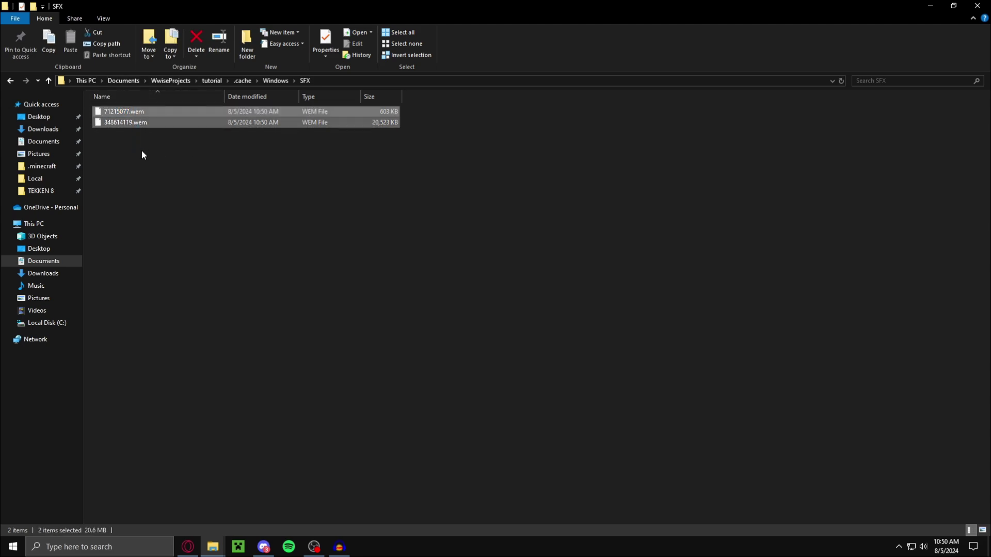
pyautogui.click(141, 150)
# In a second File Explorer window, open Downloads > tekken > unrealpak > unrealpak > unrealpak
pyautogui.moveTo(462, 5); pyautogui.dragTo(552, 14)
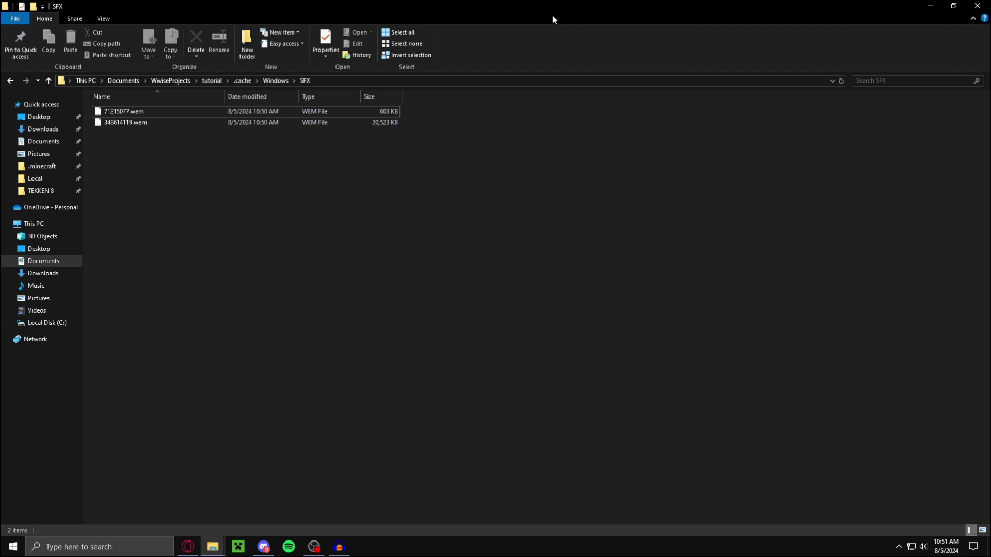
pyautogui.press('super+e')
pyautogui.click(558, 259)
pyautogui.doubleClick(632, 255)
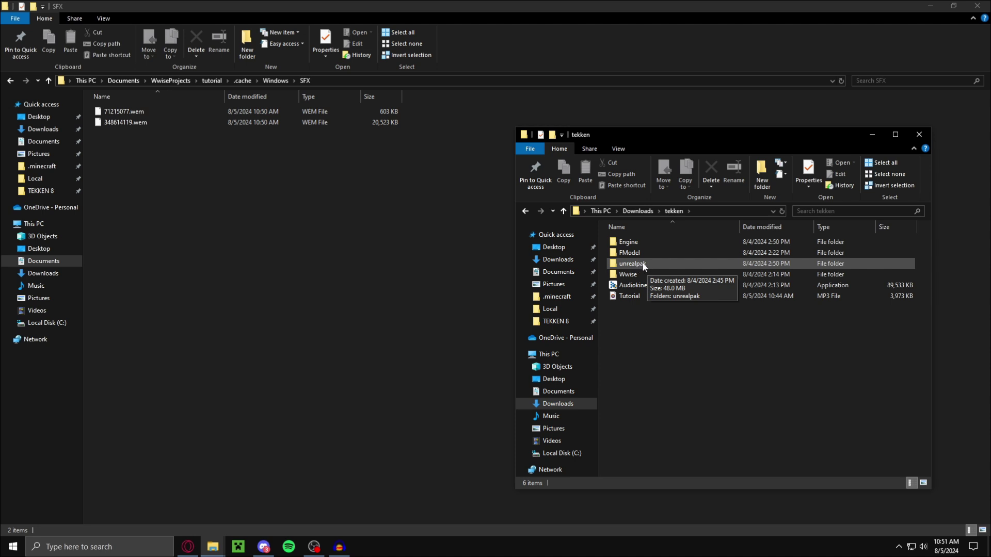
pyautogui.doubleClick(654, 262)
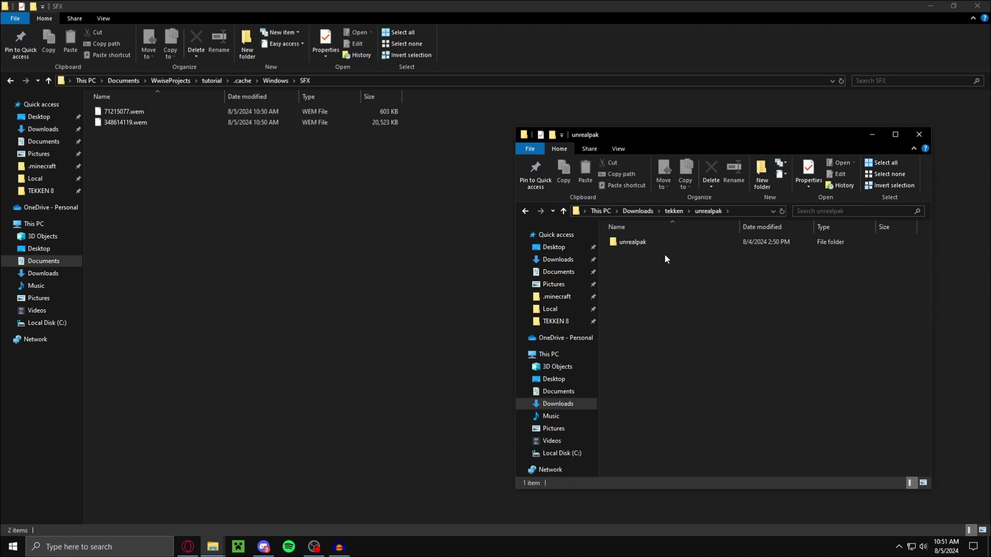
pyautogui.doubleClick(668, 244)
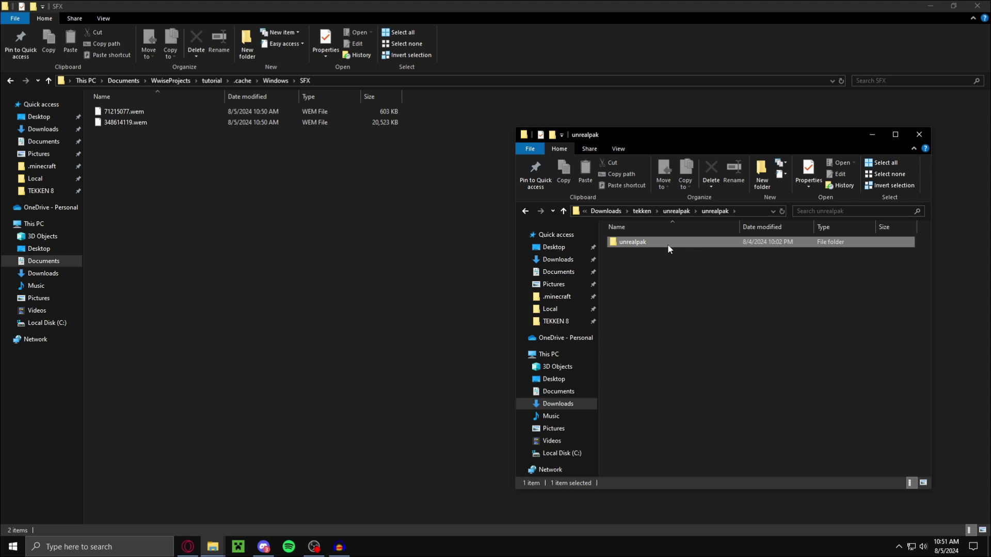
# Rename the Distortion_World2_P folder as Tutorial_P, keeping the _P suffix
pyautogui.click(671, 245)
pyautogui.press('F2')
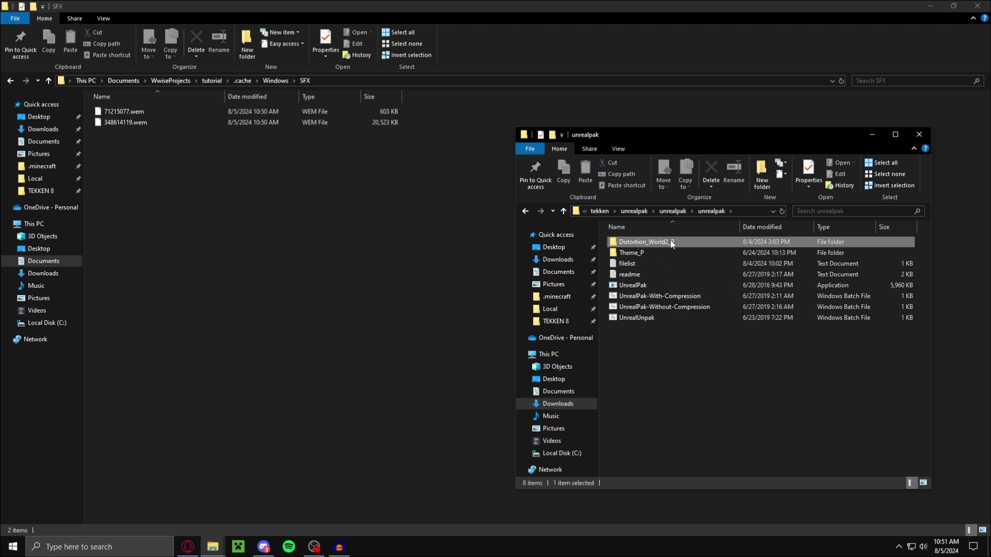
pyautogui.press('End')
pyautogui.press('Left')
pyautogui.press('Left')
pyautogui.hotkey('shift', 'Home')
pyautogui.press('BackSpace')
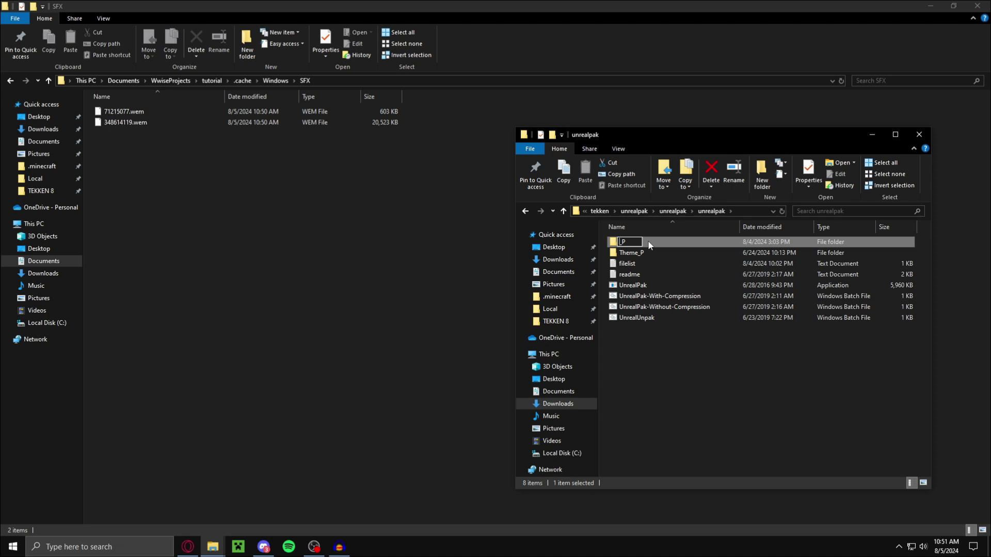
pyautogui.write('Tut')
pyautogui.write('orial')
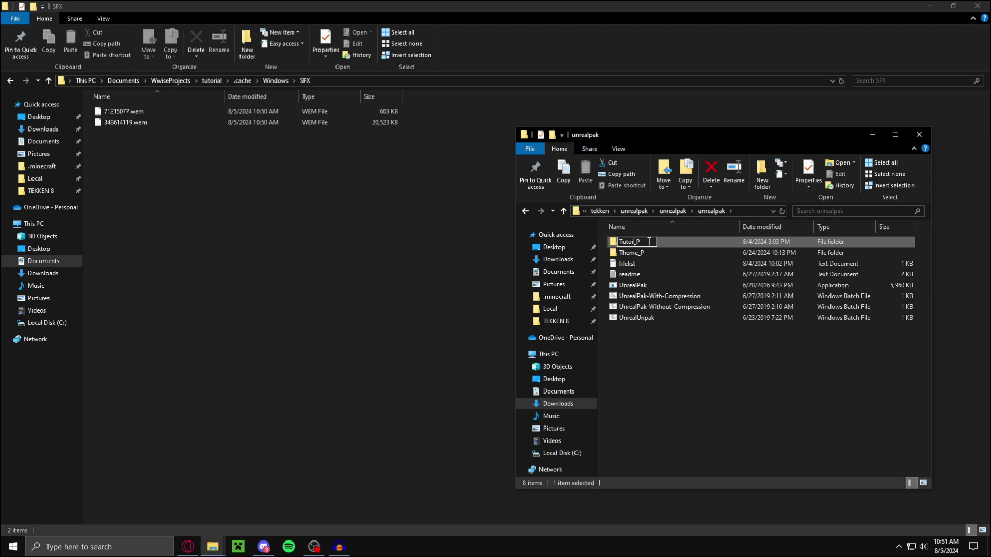
pyautogui.press('Return')
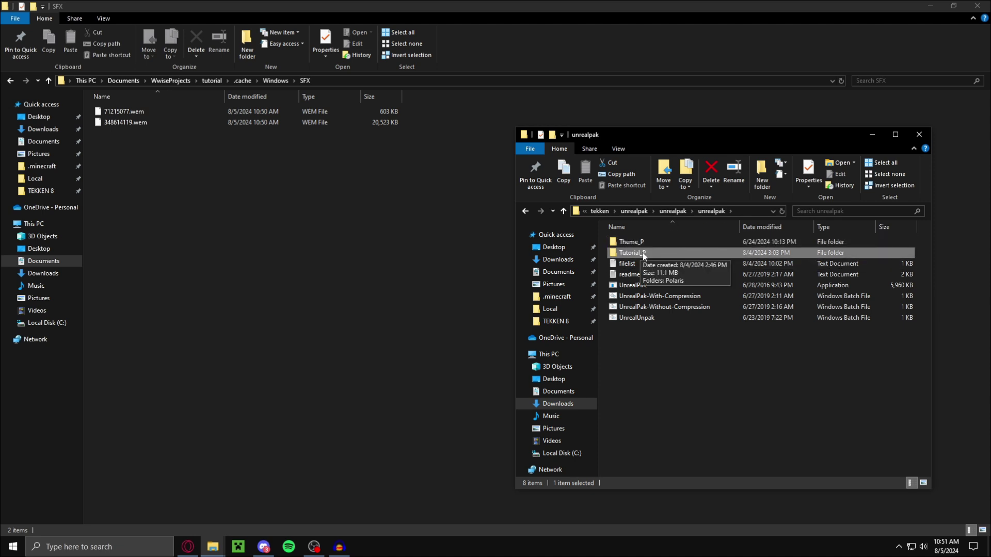
# Open the mod's media folder at Tutorial_P > Polaris > Content > WwiseAudio > Media
pyautogui.doubleClick(643, 254)
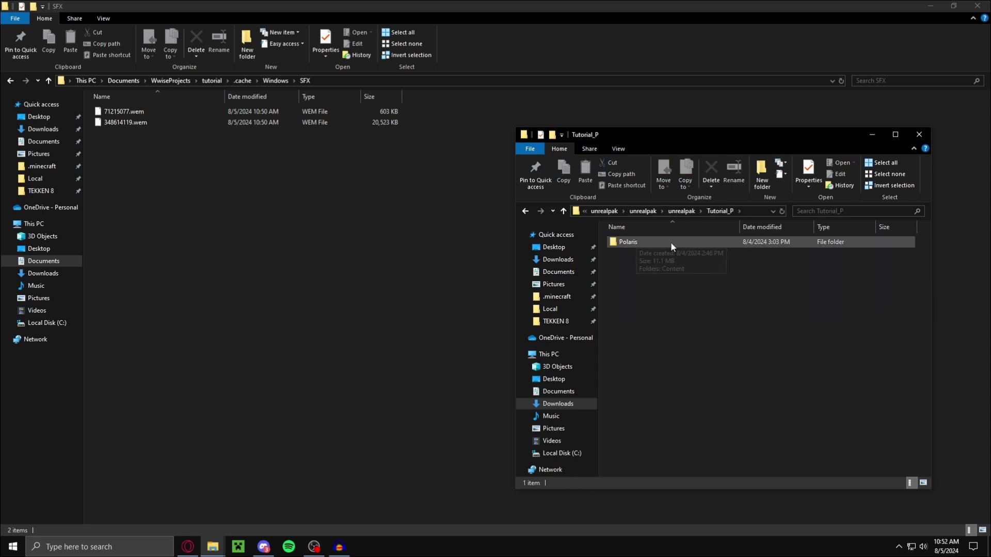
pyautogui.doubleClick(628, 242)
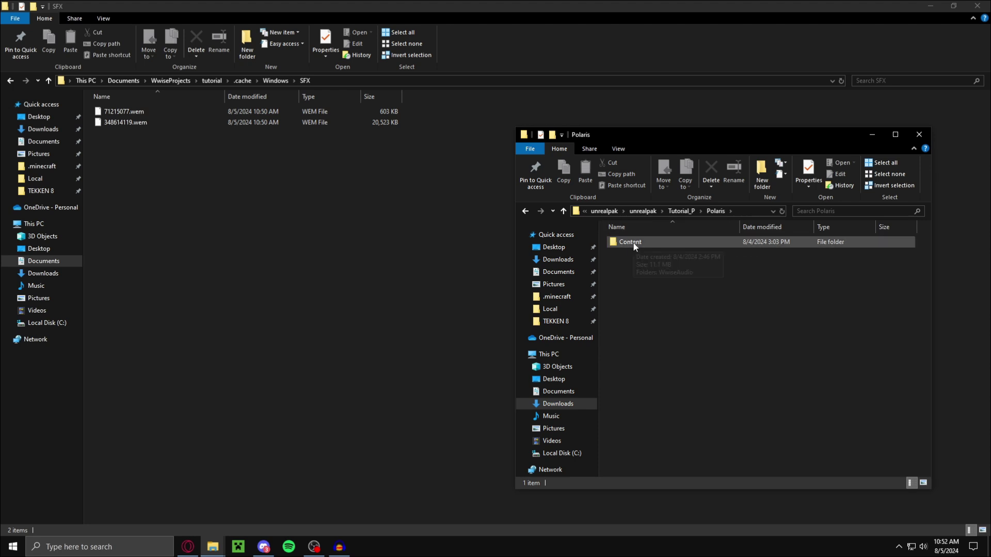
pyautogui.doubleClick(638, 244)
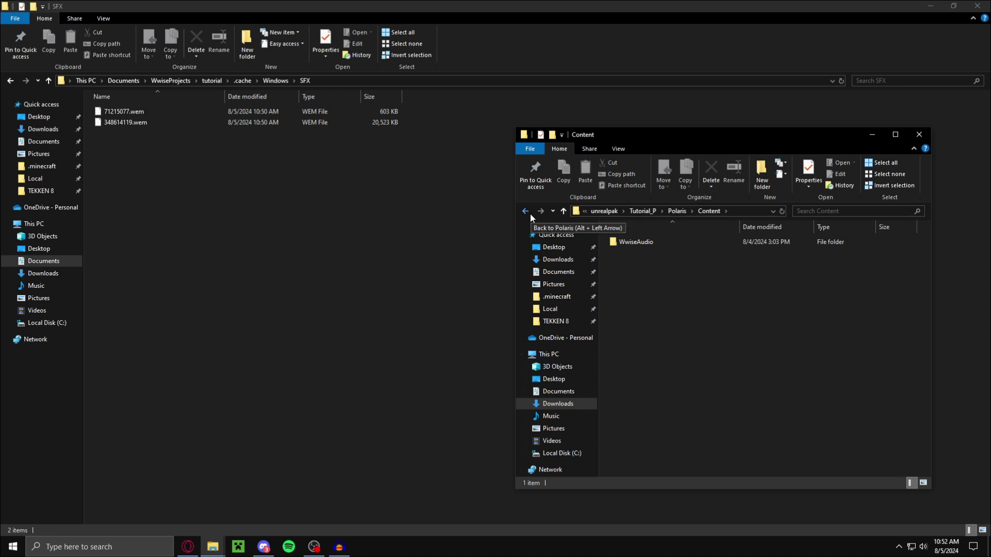
pyautogui.doubleClick(652, 244)
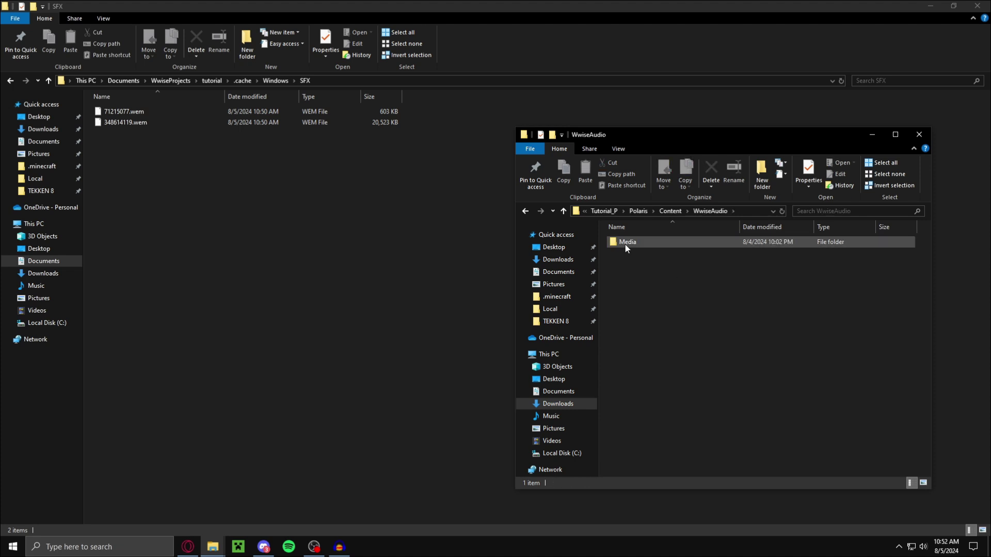
pyautogui.doubleClick(626, 243)
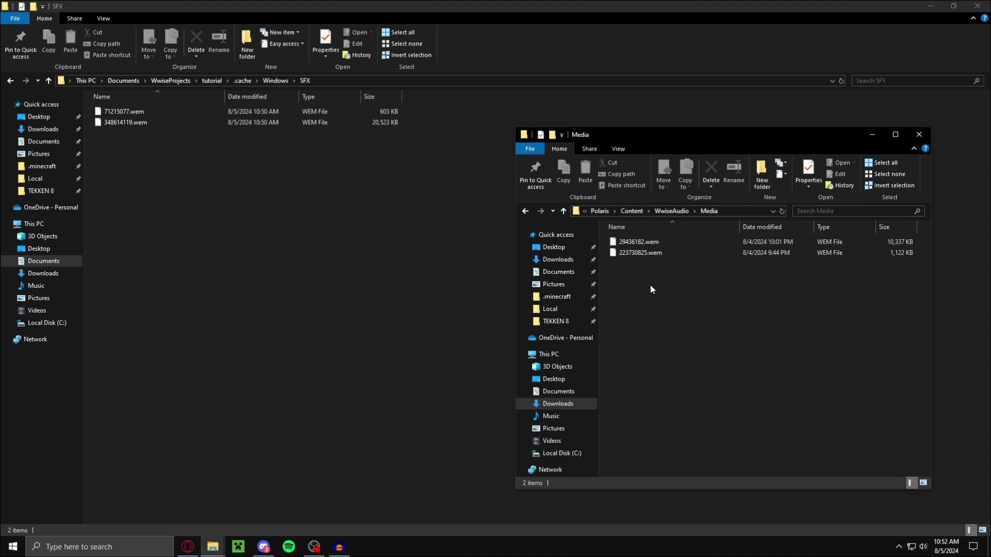
# Delete the two old WEM files from the Media folder and move 71215077.wem and 348614119.wem into it from the SFX folder
pyautogui.moveTo(639, 273); pyautogui.dragTo(642, 234)
pyautogui.rightClick(641, 241)
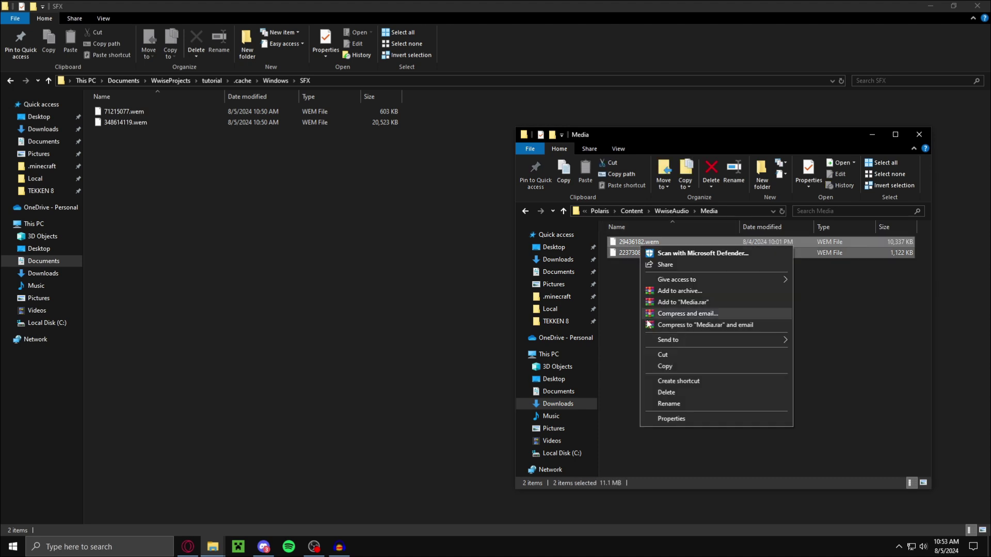
pyautogui.click(691, 393)
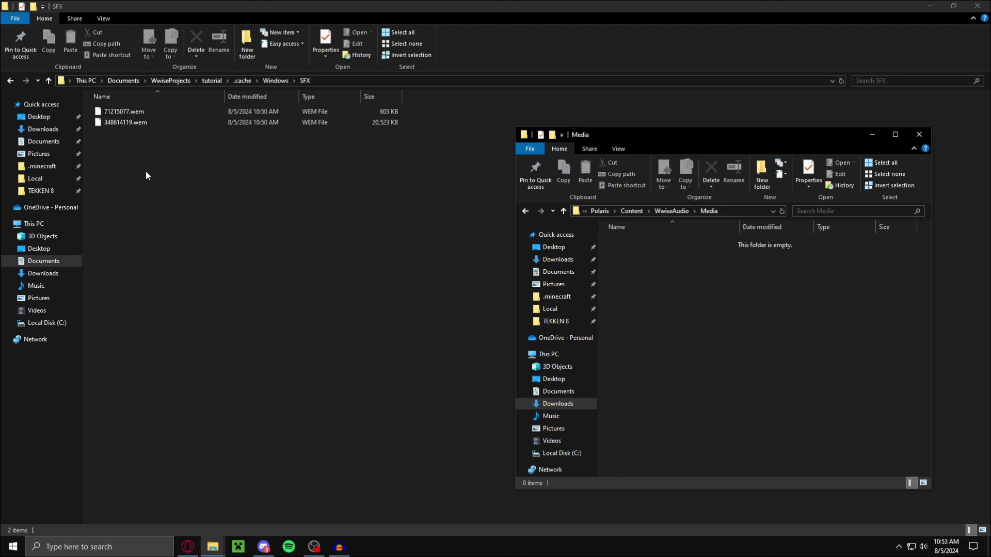
pyautogui.moveTo(133, 156); pyautogui.dragTo(692, 278)
pyautogui.hotkey('alt', 'Tab')
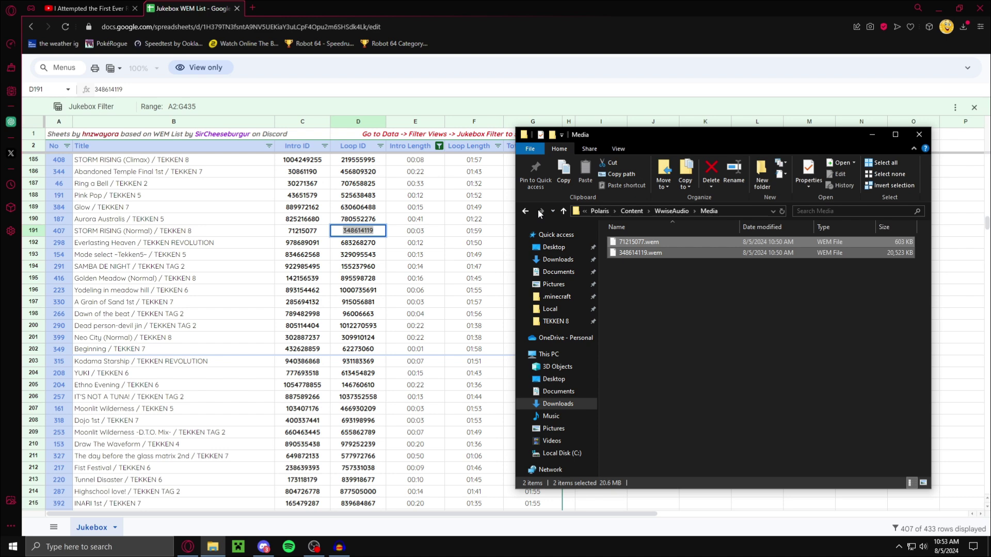
# Review the mod's folder structure from Tutorial_P through Polaris, Content and WwiseAudio down to the WEM files in Media
pyautogui.click(525, 212)
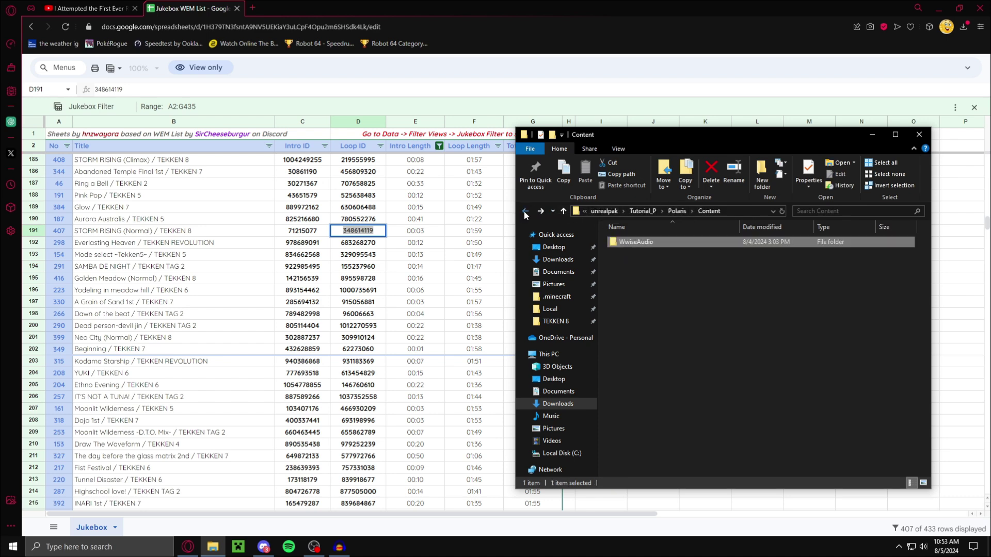
pyautogui.click(525, 212)
pyautogui.click(525, 212)
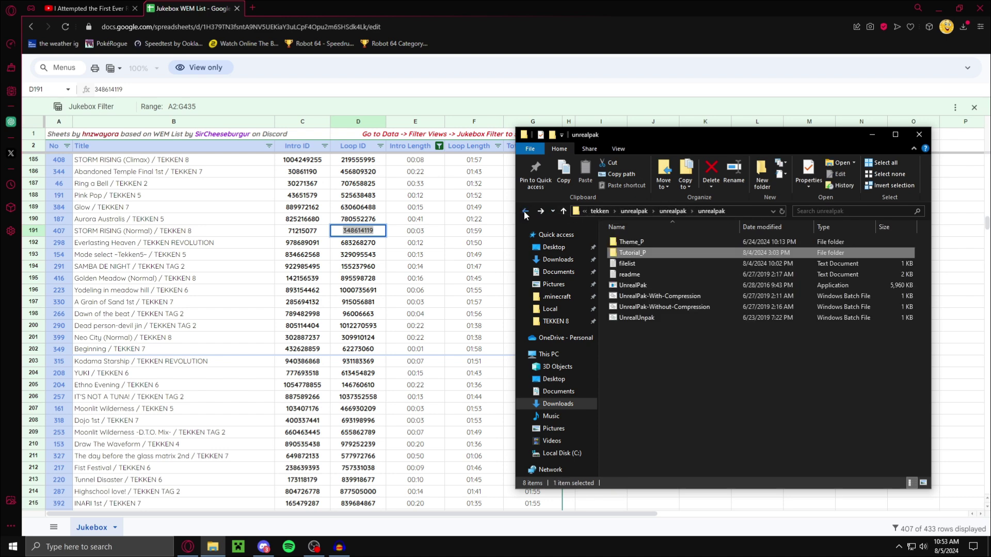
pyautogui.doubleClick(634, 253)
pyautogui.doubleClick(642, 243)
pyautogui.doubleClick(642, 243)
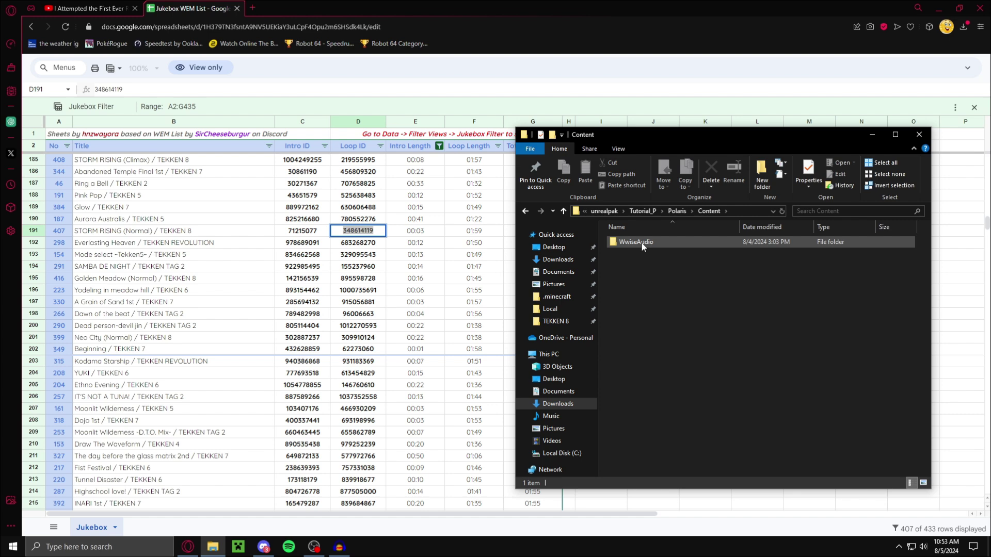
pyautogui.doubleClick(642, 246)
pyautogui.doubleClick(665, 242)
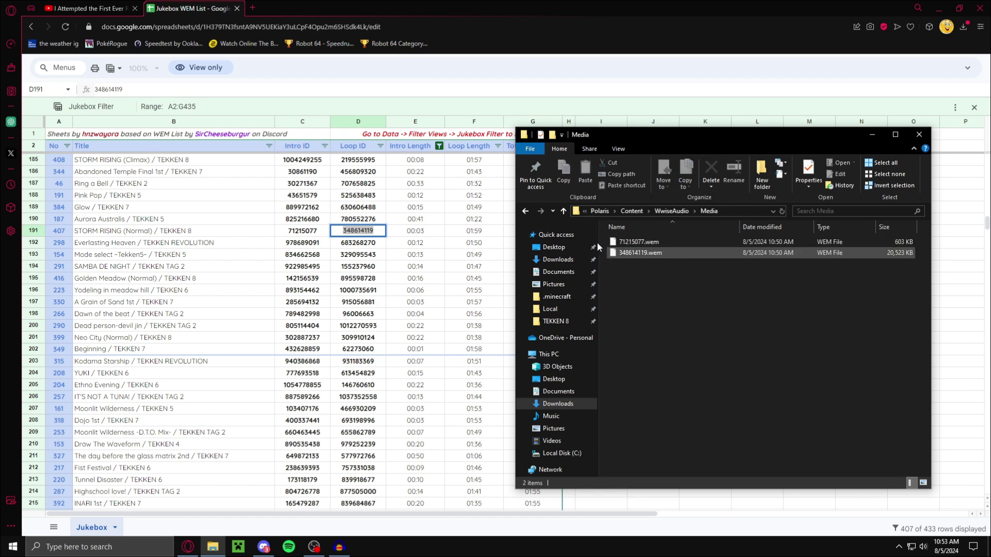
# Return to the unrealpak folder and package the Tutorial_P folder into a pak file with UnrealPak-With-Compression
pyautogui.click(526, 211)
pyautogui.click(526, 211)
pyautogui.click(525, 211)
pyautogui.click(525, 211)
pyautogui.click(525, 211)
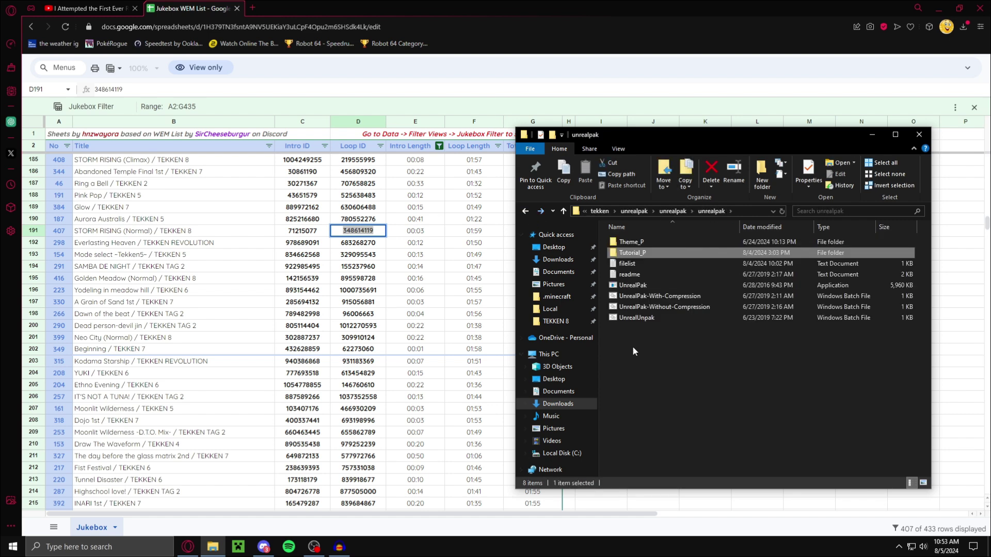
pyautogui.moveTo(633, 254); pyautogui.dragTo(662, 299)
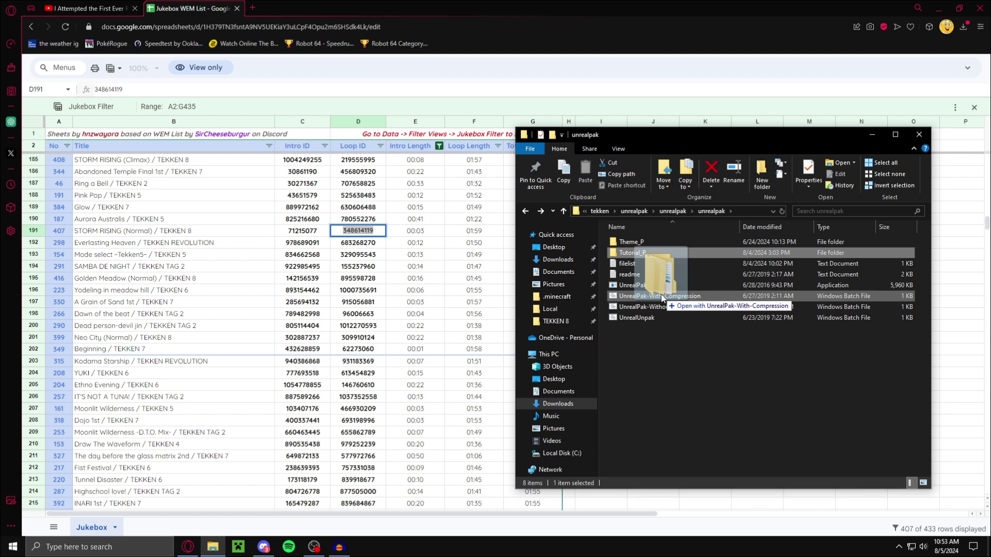
pyautogui.moveTo(662, 298); pyautogui.dragTo(662, 298)
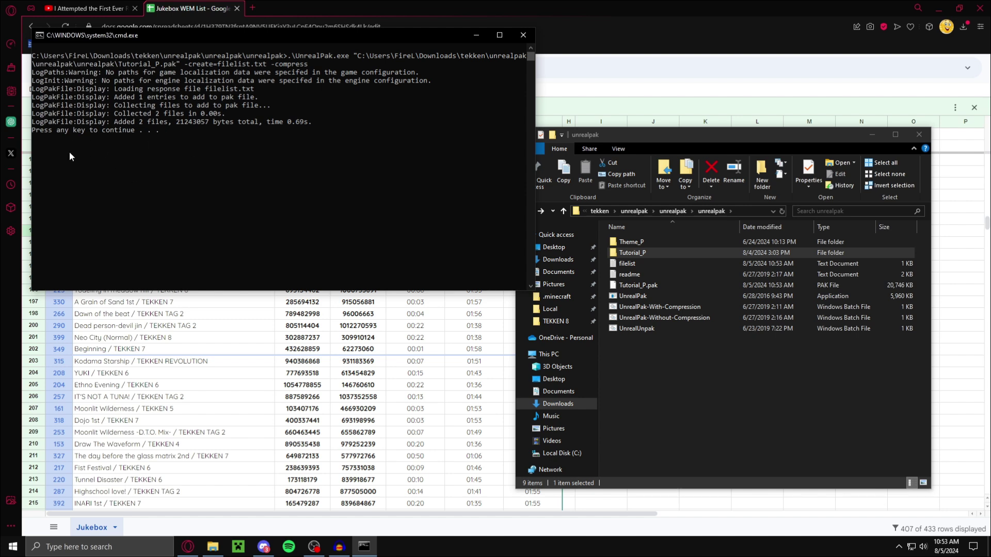
pyautogui.press('Return')
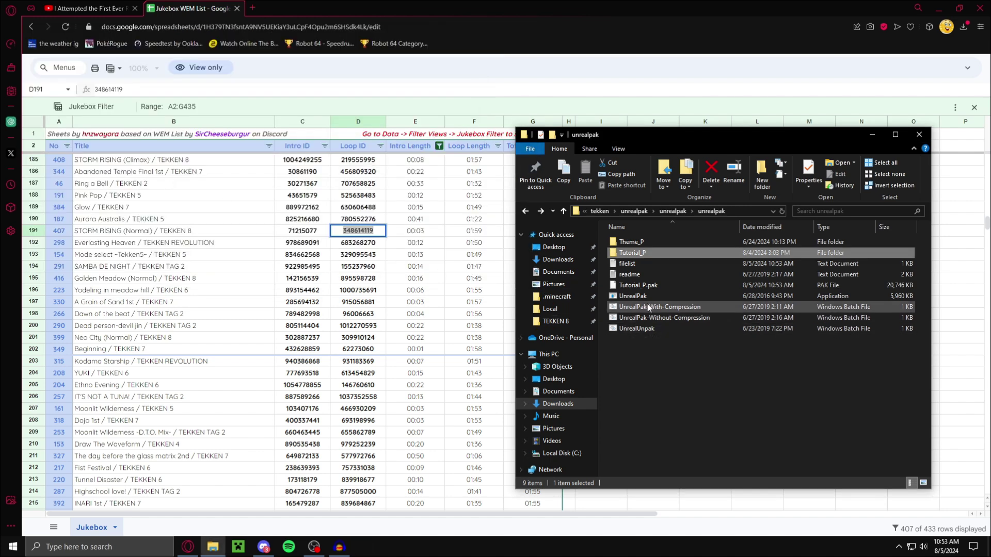
# Select Tutorial_P.pak, maximize its window, and open the game's TEKKEN 8 > Polaris > Content > Paks folder in a separate window
pyautogui.click(651, 286)
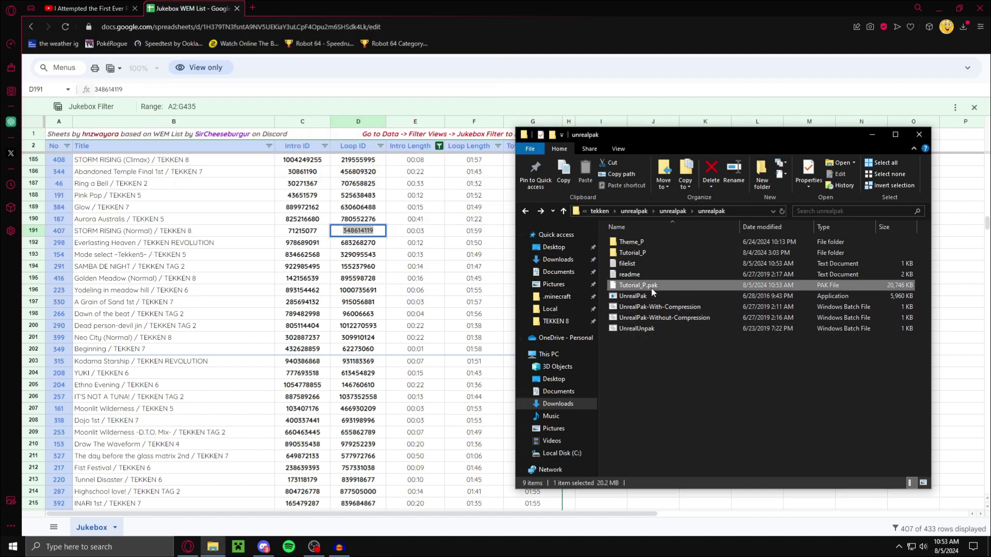
pyautogui.click(896, 134)
pyautogui.rightClick(42, 191)
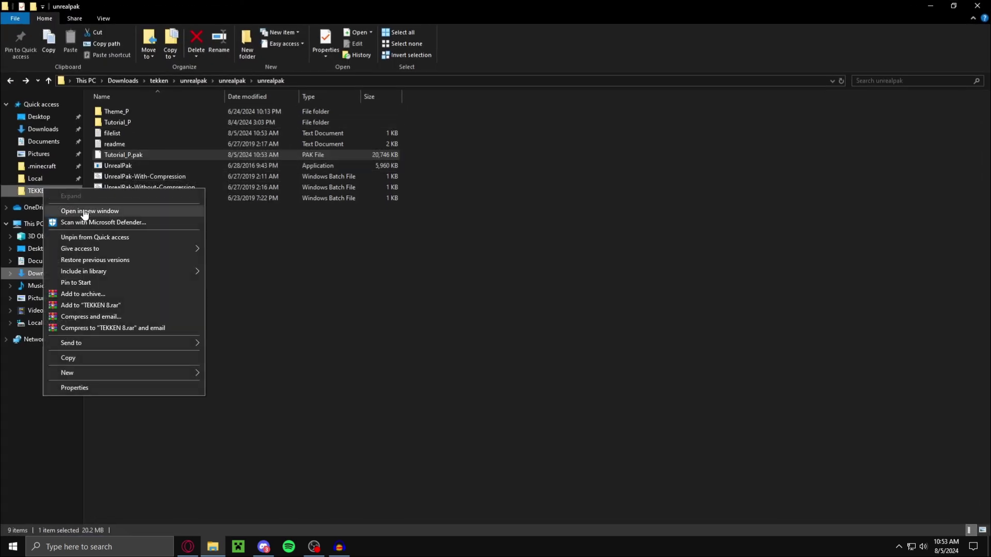
pyautogui.click(77, 207)
pyautogui.moveTo(209, 6); pyautogui.dragTo(639, 88)
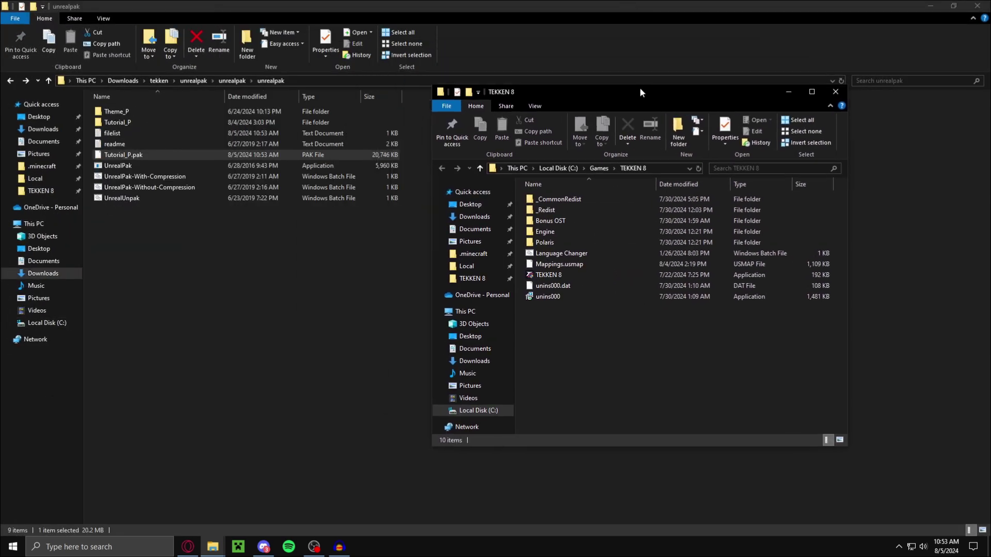
pyautogui.doubleClick(564, 238)
pyautogui.doubleClick(567, 209)
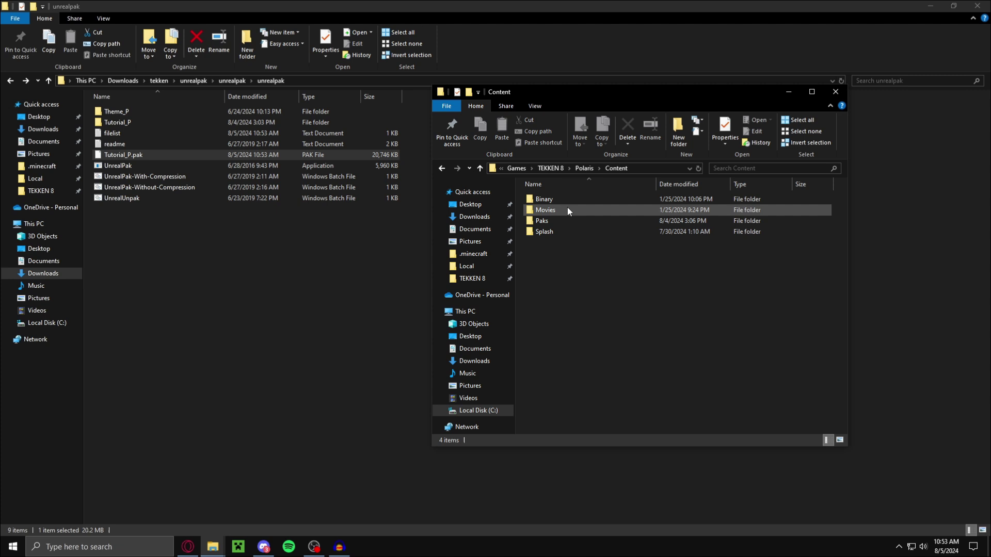
pyautogui.doubleClick(554, 220)
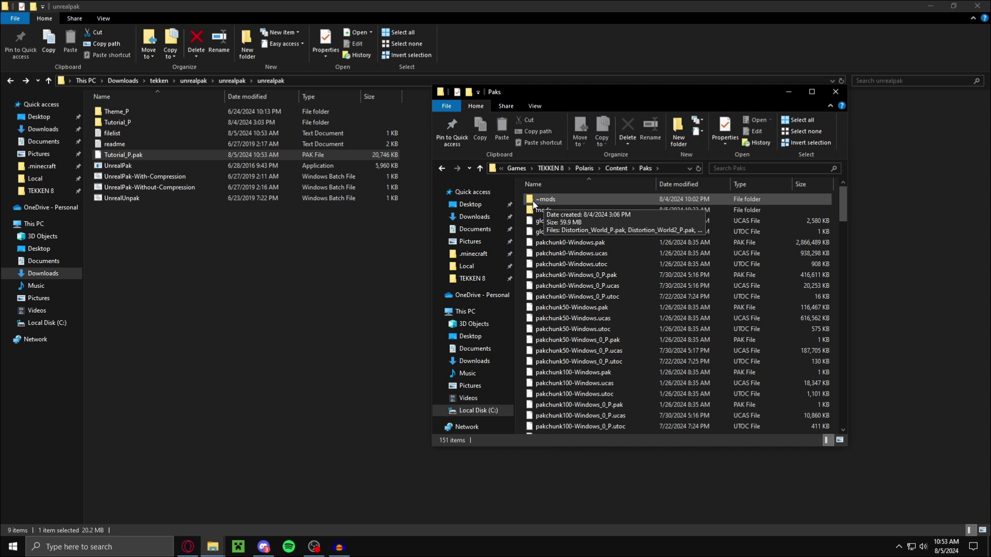
# Open the ~mods folder inside the game's Paks folder and move Tutorial_P.pak into it from the unrealpak folder
pyautogui.doubleClick(565, 199)
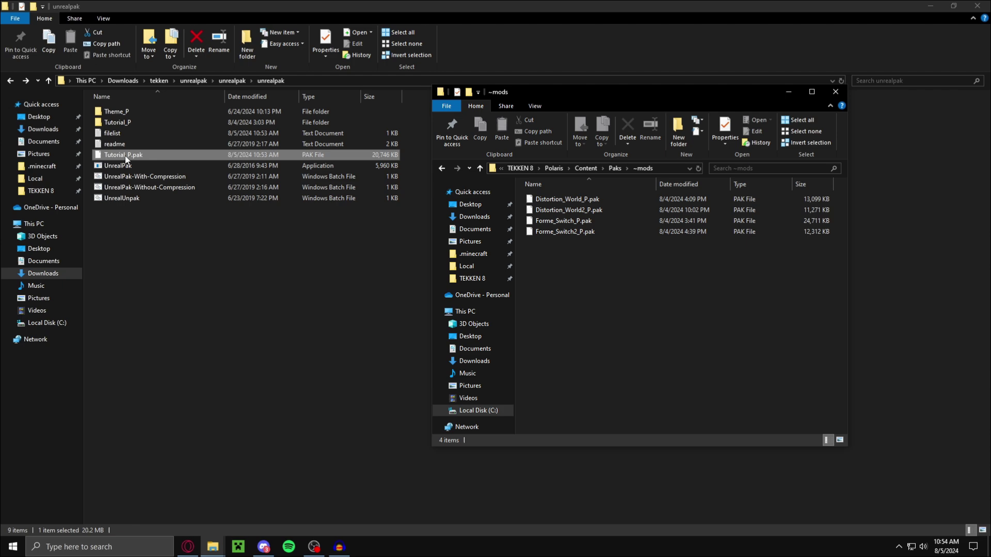
pyautogui.moveTo(121, 156); pyautogui.dragTo(633, 266)
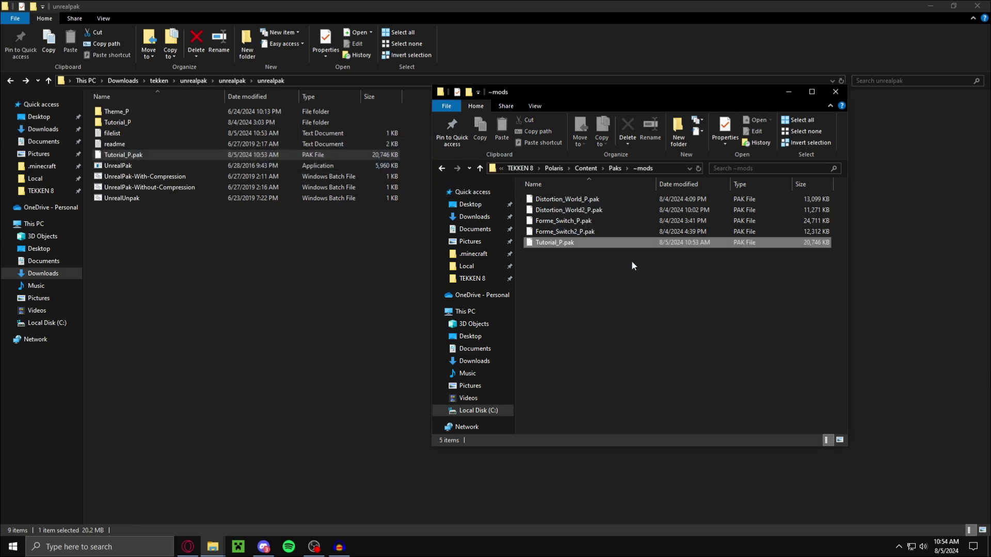
pyautogui.click(605, 263)
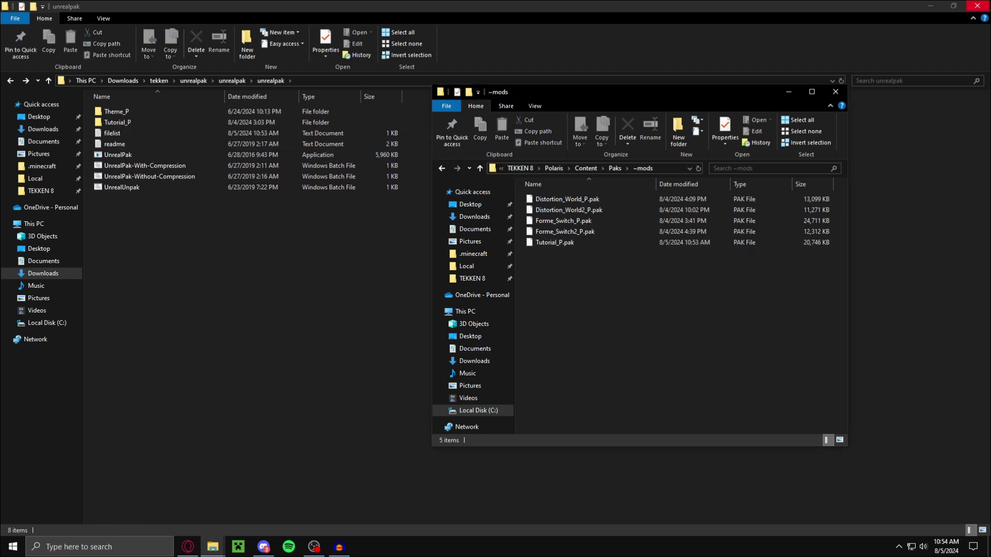
# Put the file windows away and clear the browser's list of recent downloads
pyautogui.click(930, 6)
pyautogui.click(949, 51)
pyautogui.click(963, 27)
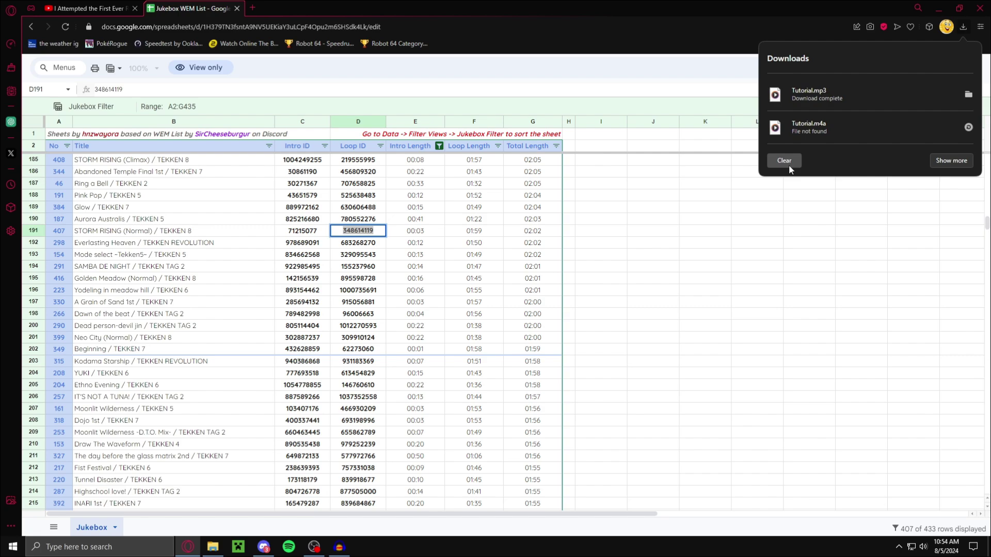
pyautogui.click(790, 163)
# Put the browser away and close the 348614119.wem audio project without saving its changes
pyautogui.click(939, 7)
pyautogui.click(977, 6)
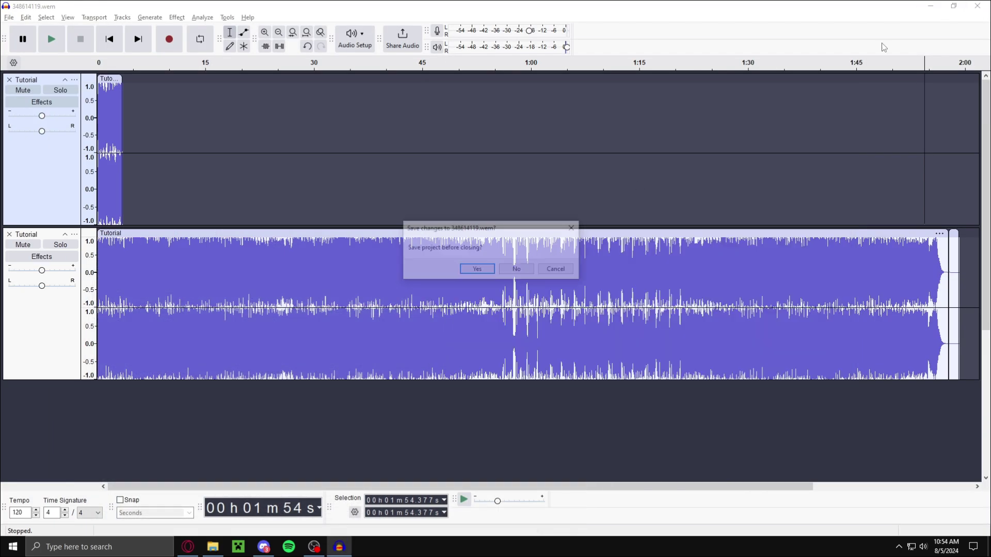
pyautogui.click(529, 266)
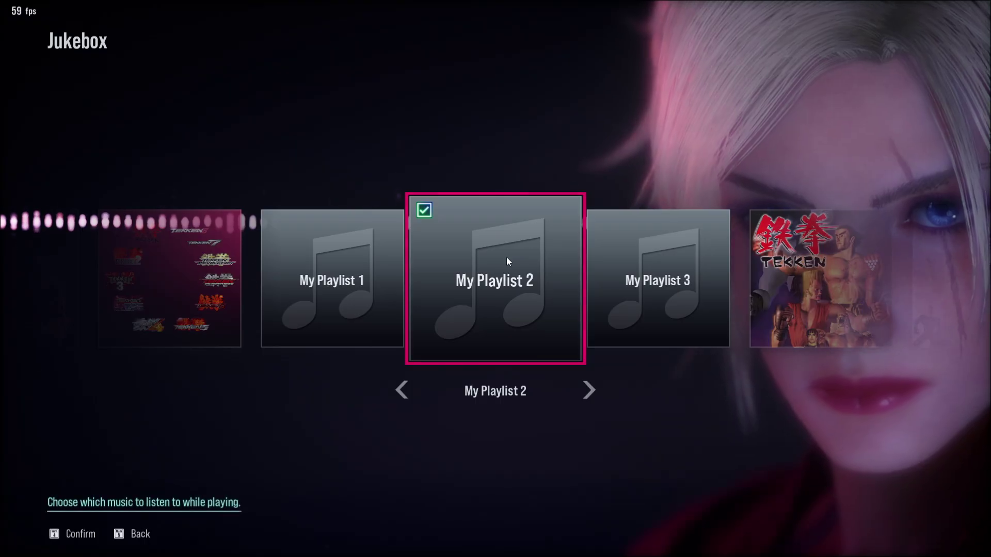
# In the TEKKEN 8 Jukebox, open My Playlist 2 and bring up the song selection for the FALLEN DESTINY stage
pyautogui.click(506, 257)
pyautogui.click(446, 249)
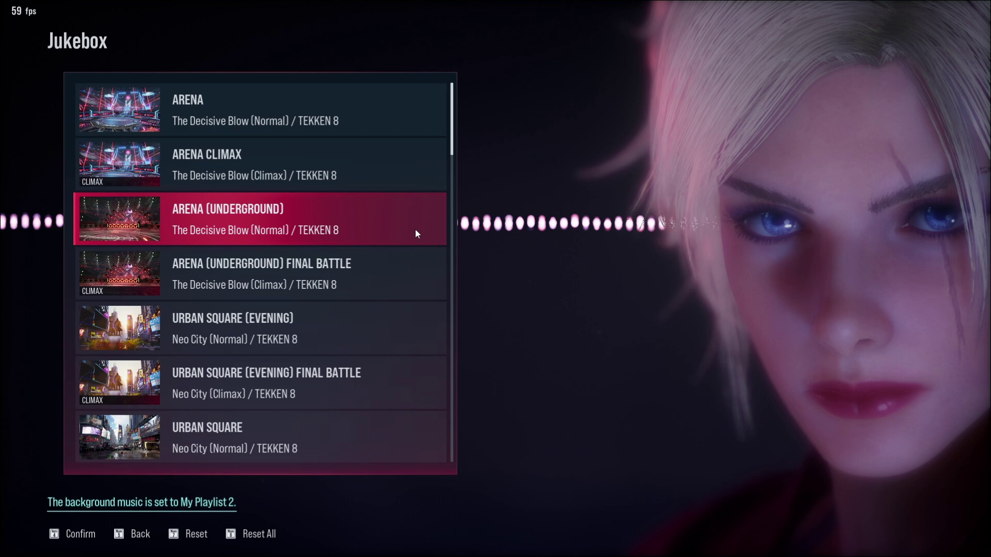
pyautogui.scroll(-8, 407, 234)
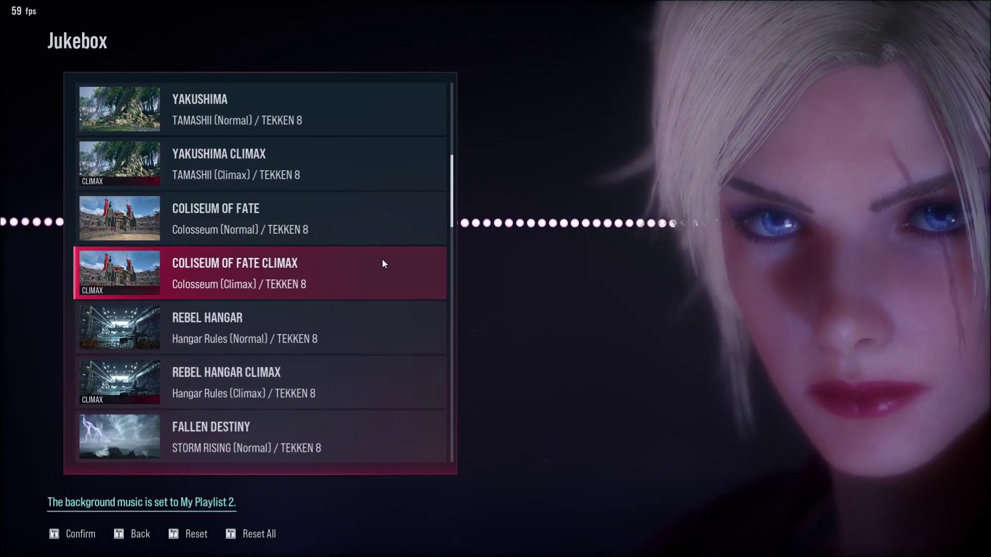
pyautogui.scroll(-4, 382, 264)
pyautogui.click(302, 199)
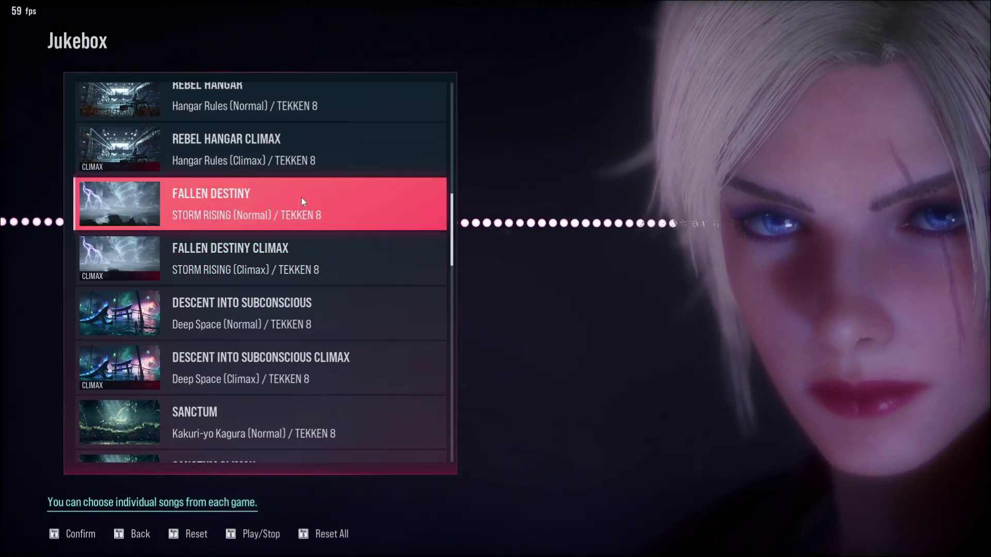
pyautogui.click(301, 197)
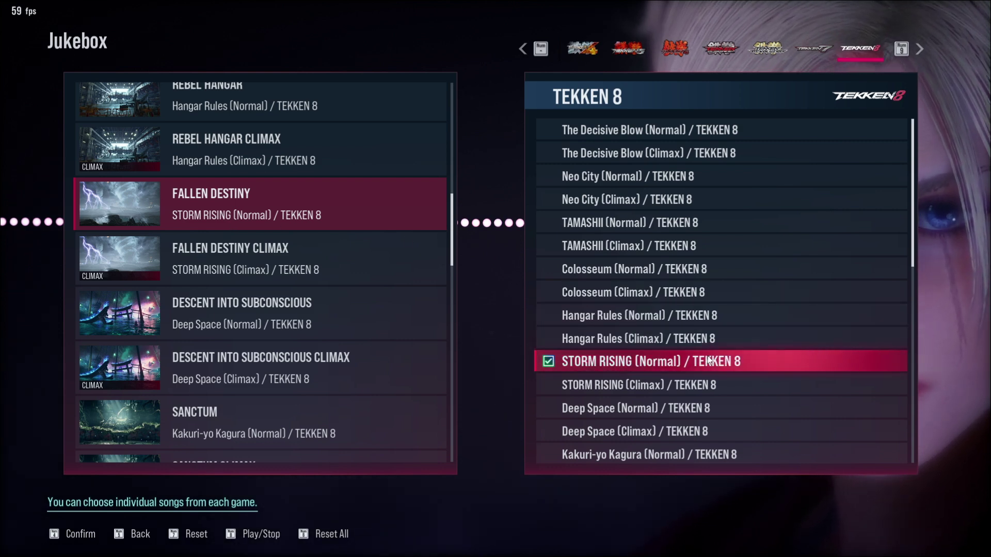
# Play the STORM RISING (Normal) track to check the replacement music, then return to the playlist's stage list
pyautogui.press('i')
pyautogui.press('Down')
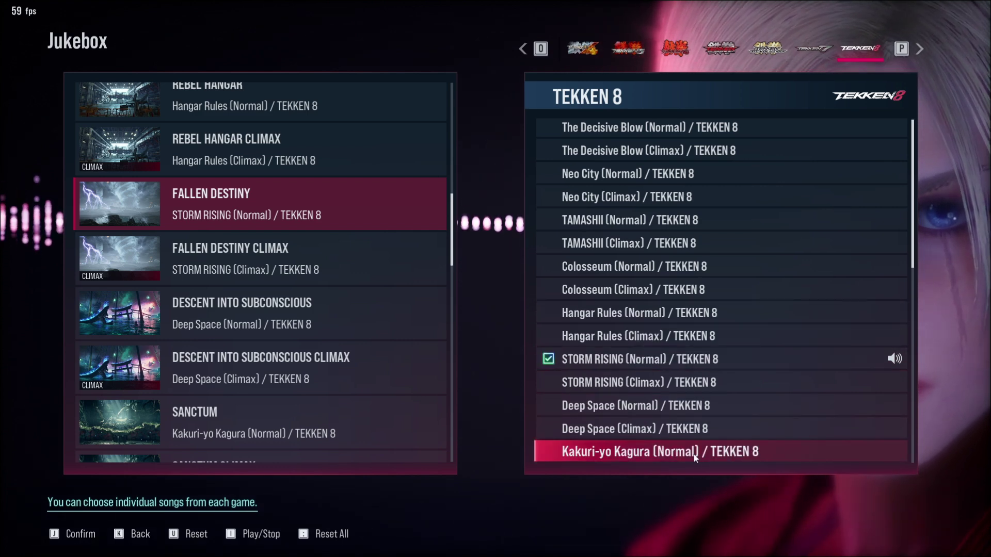
pyautogui.scroll(-1, 695, 458)
pyautogui.scroll(-1, 781, 457)
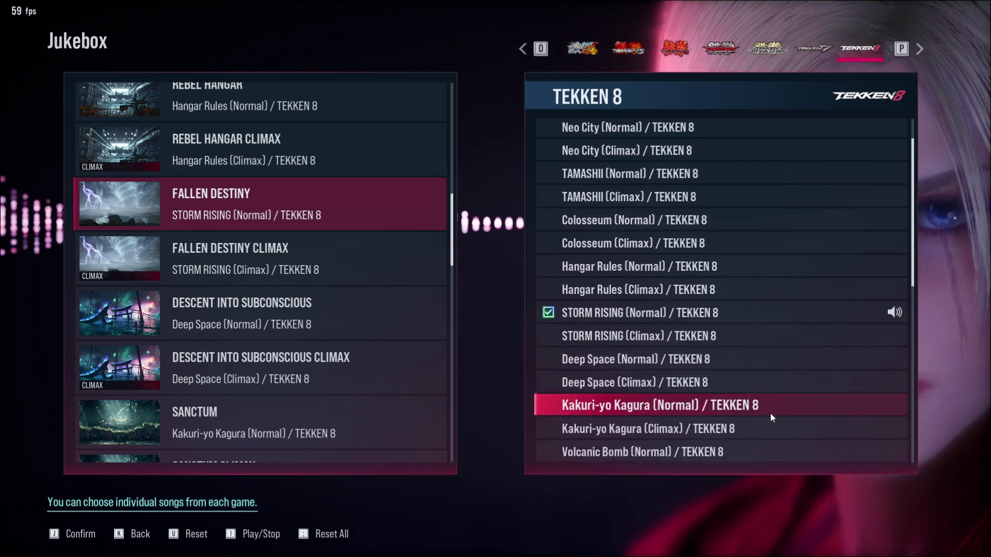
pyautogui.scroll(2, 753, 332)
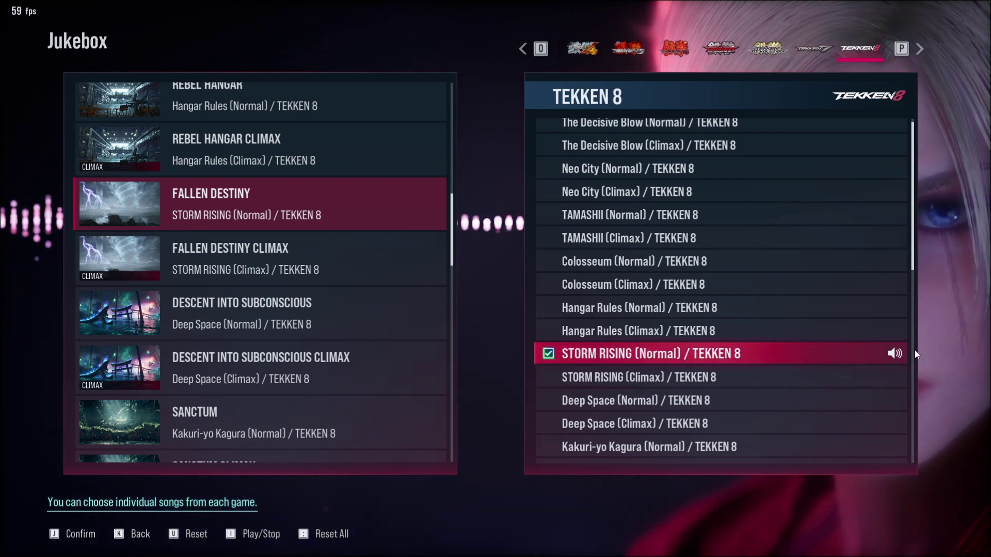
pyautogui.press('k')
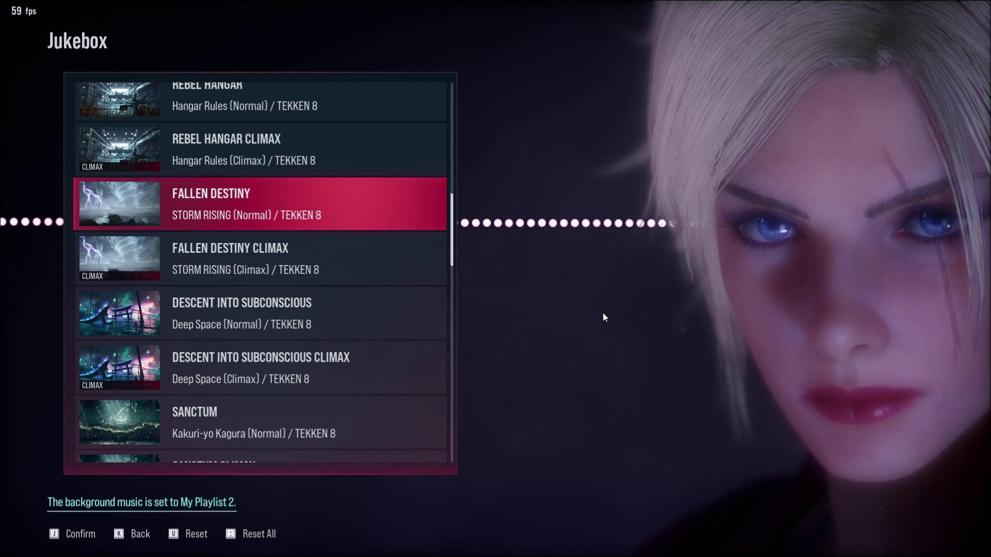